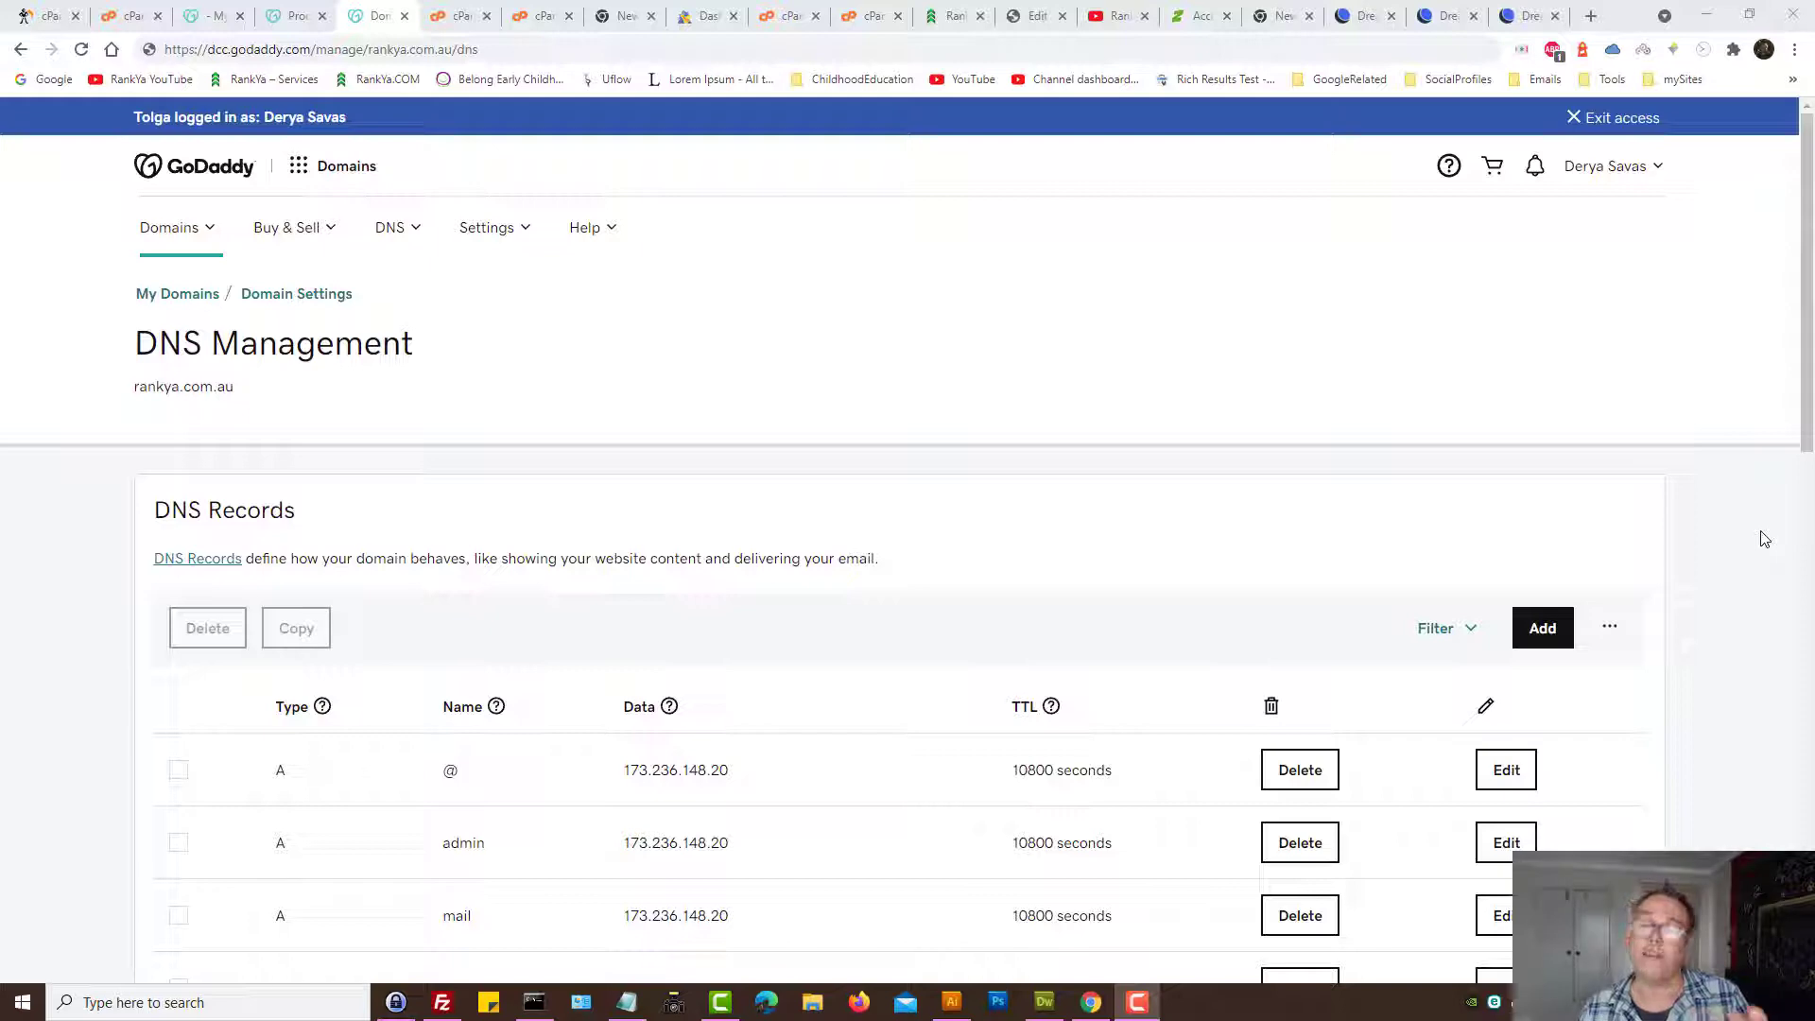
- Bring up the DreamHost panel's VPS dashboard showing the 1000 MB RAM, 30 GB VPS
{"action": "left_click", "coordinate": [1529, 15]}
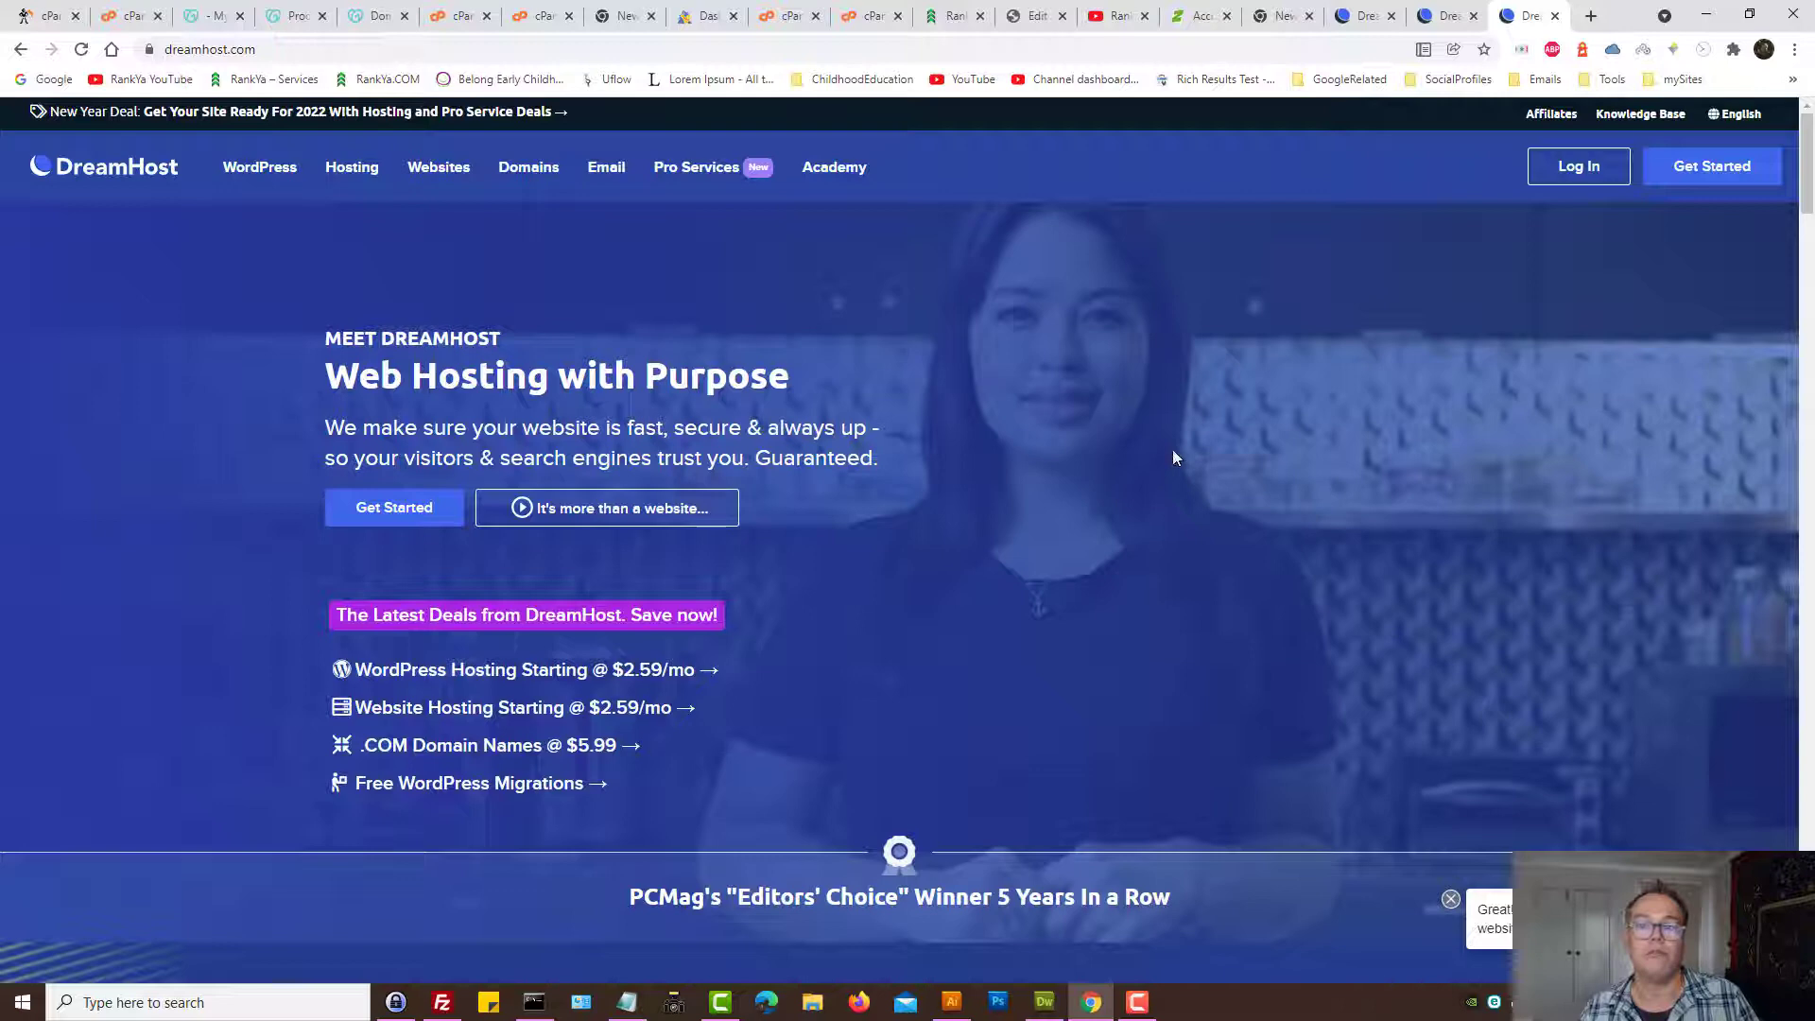
{"action": "left_click", "coordinate": [1371, 24]}
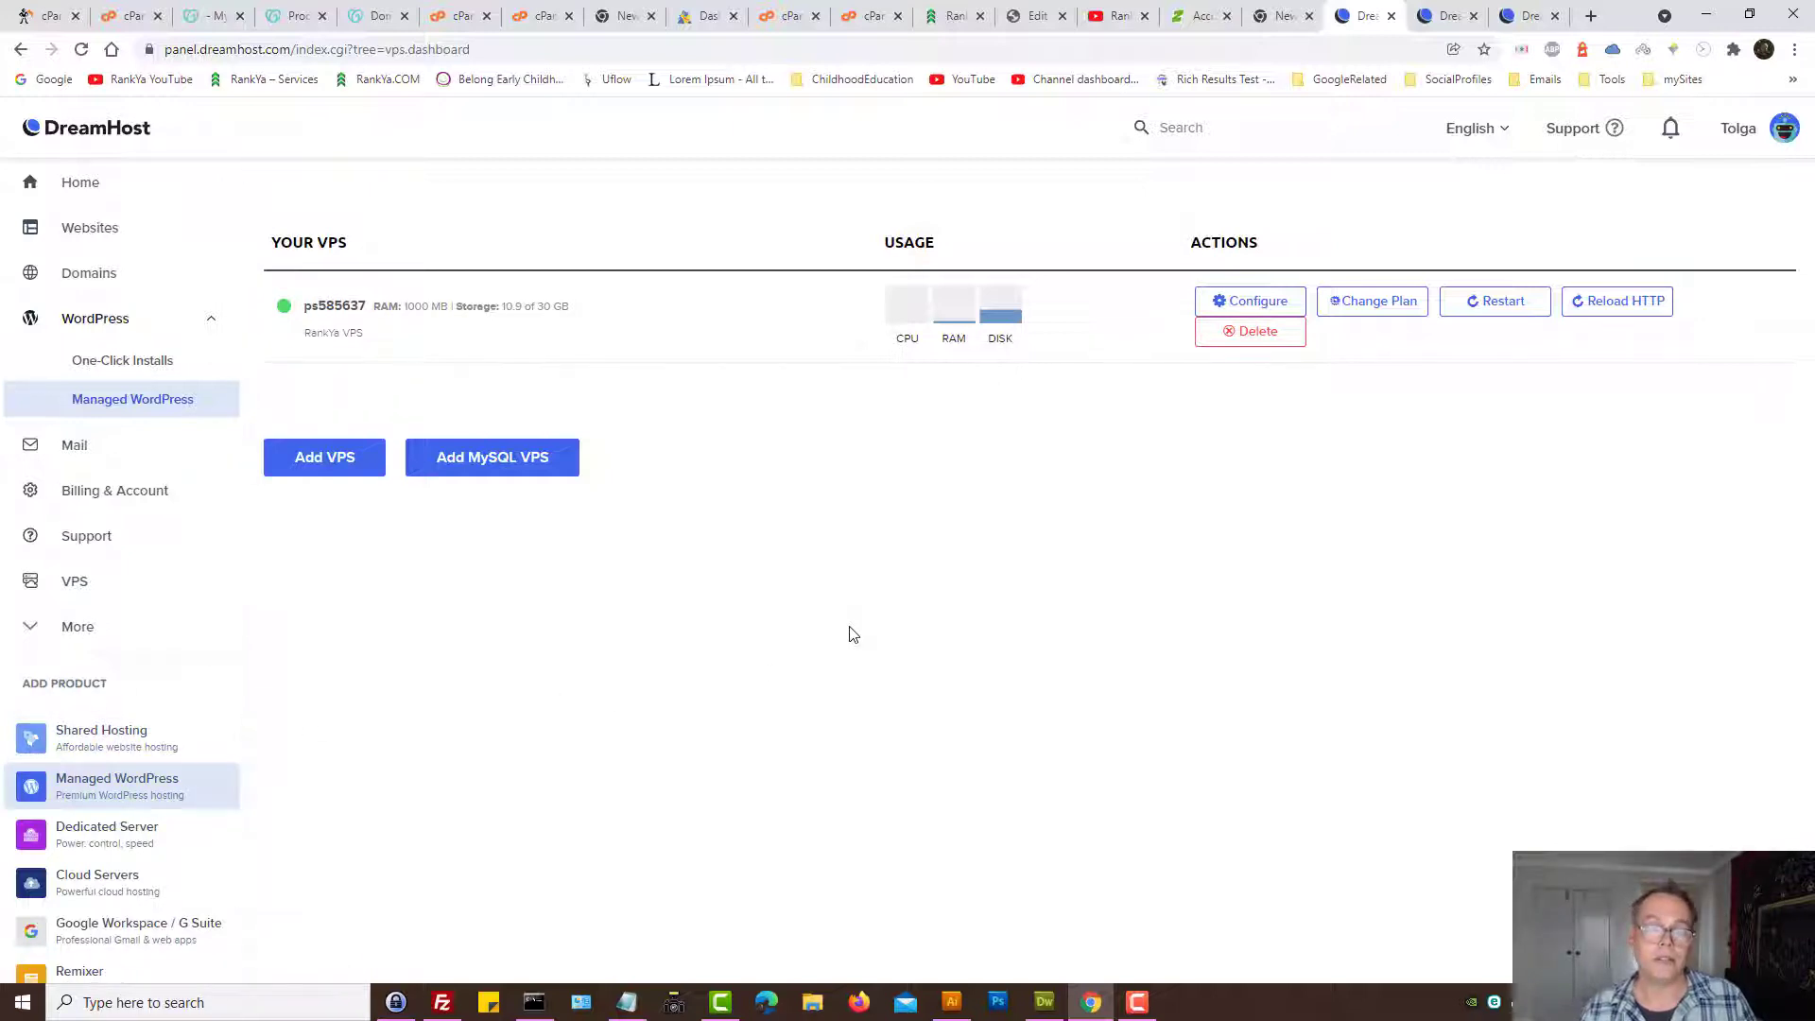
- Copy the VPS name from the DreamHost dashboard and bring up the Dreamweaver name-server notes
{"action": "double_click", "coordinate": [325, 304]}
{"action": "right_click", "coordinate": [326, 305]}
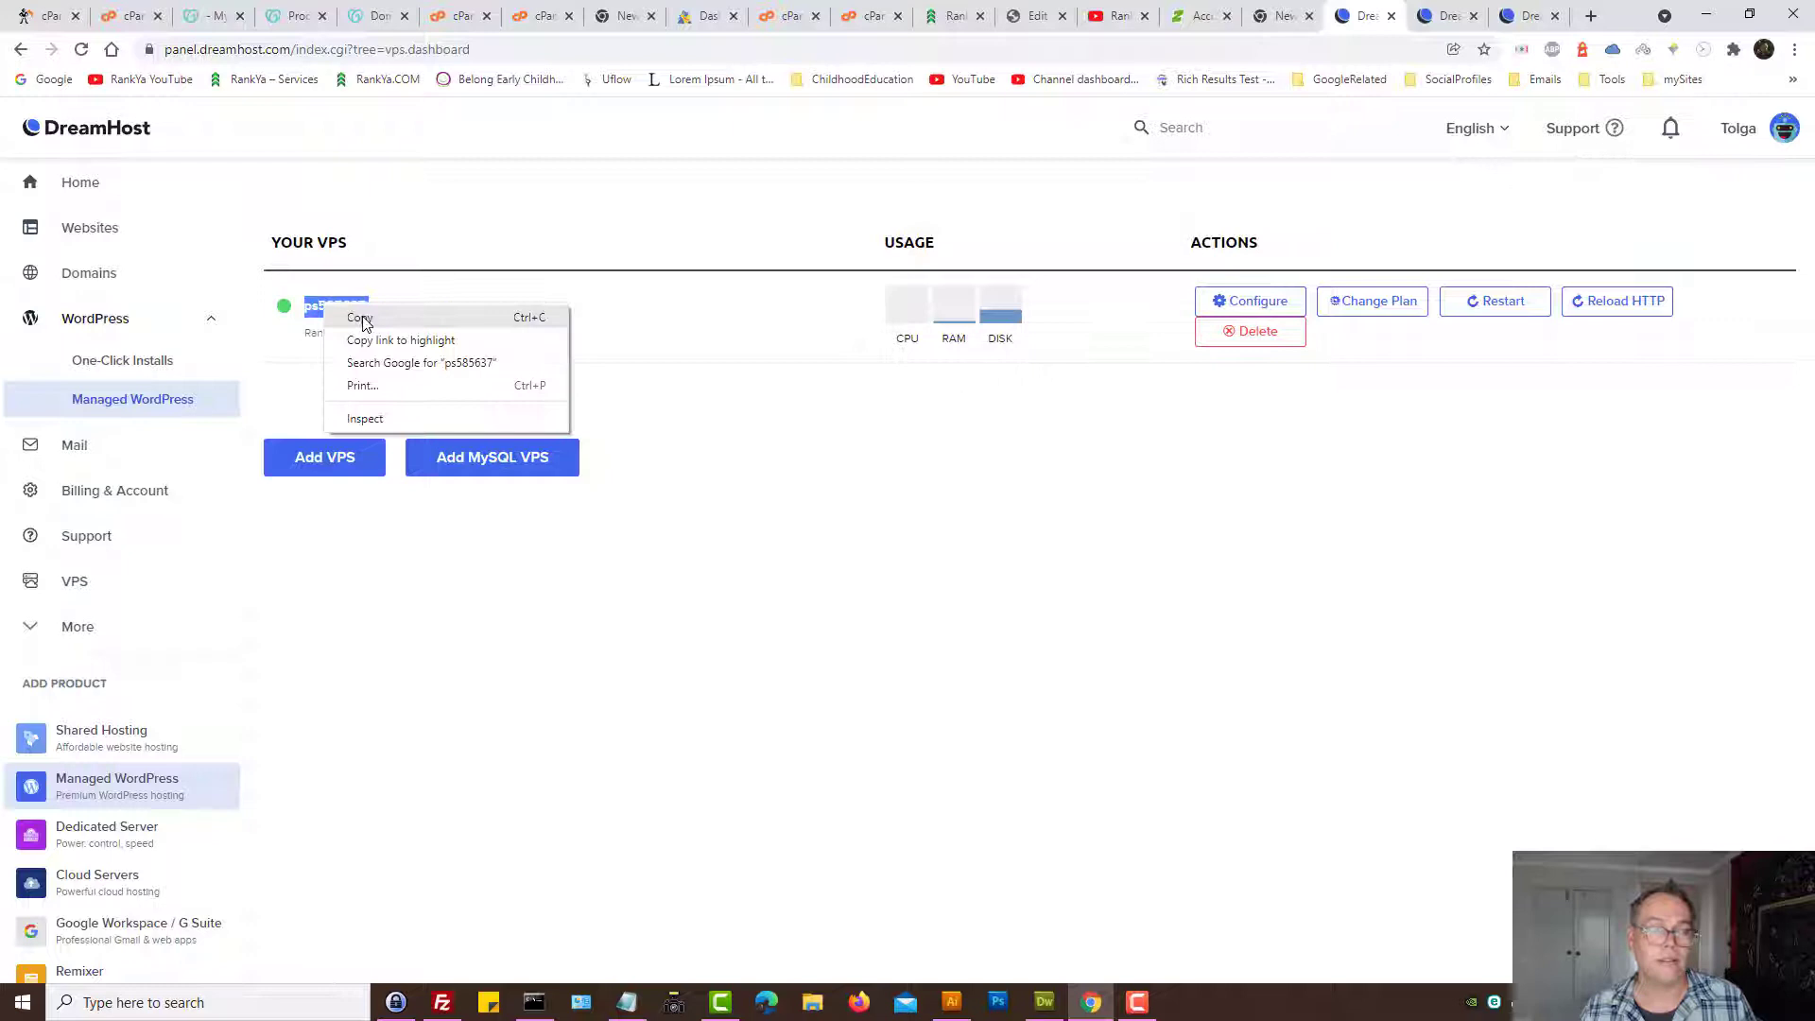
{"action": "left_click", "coordinate": [359, 314]}
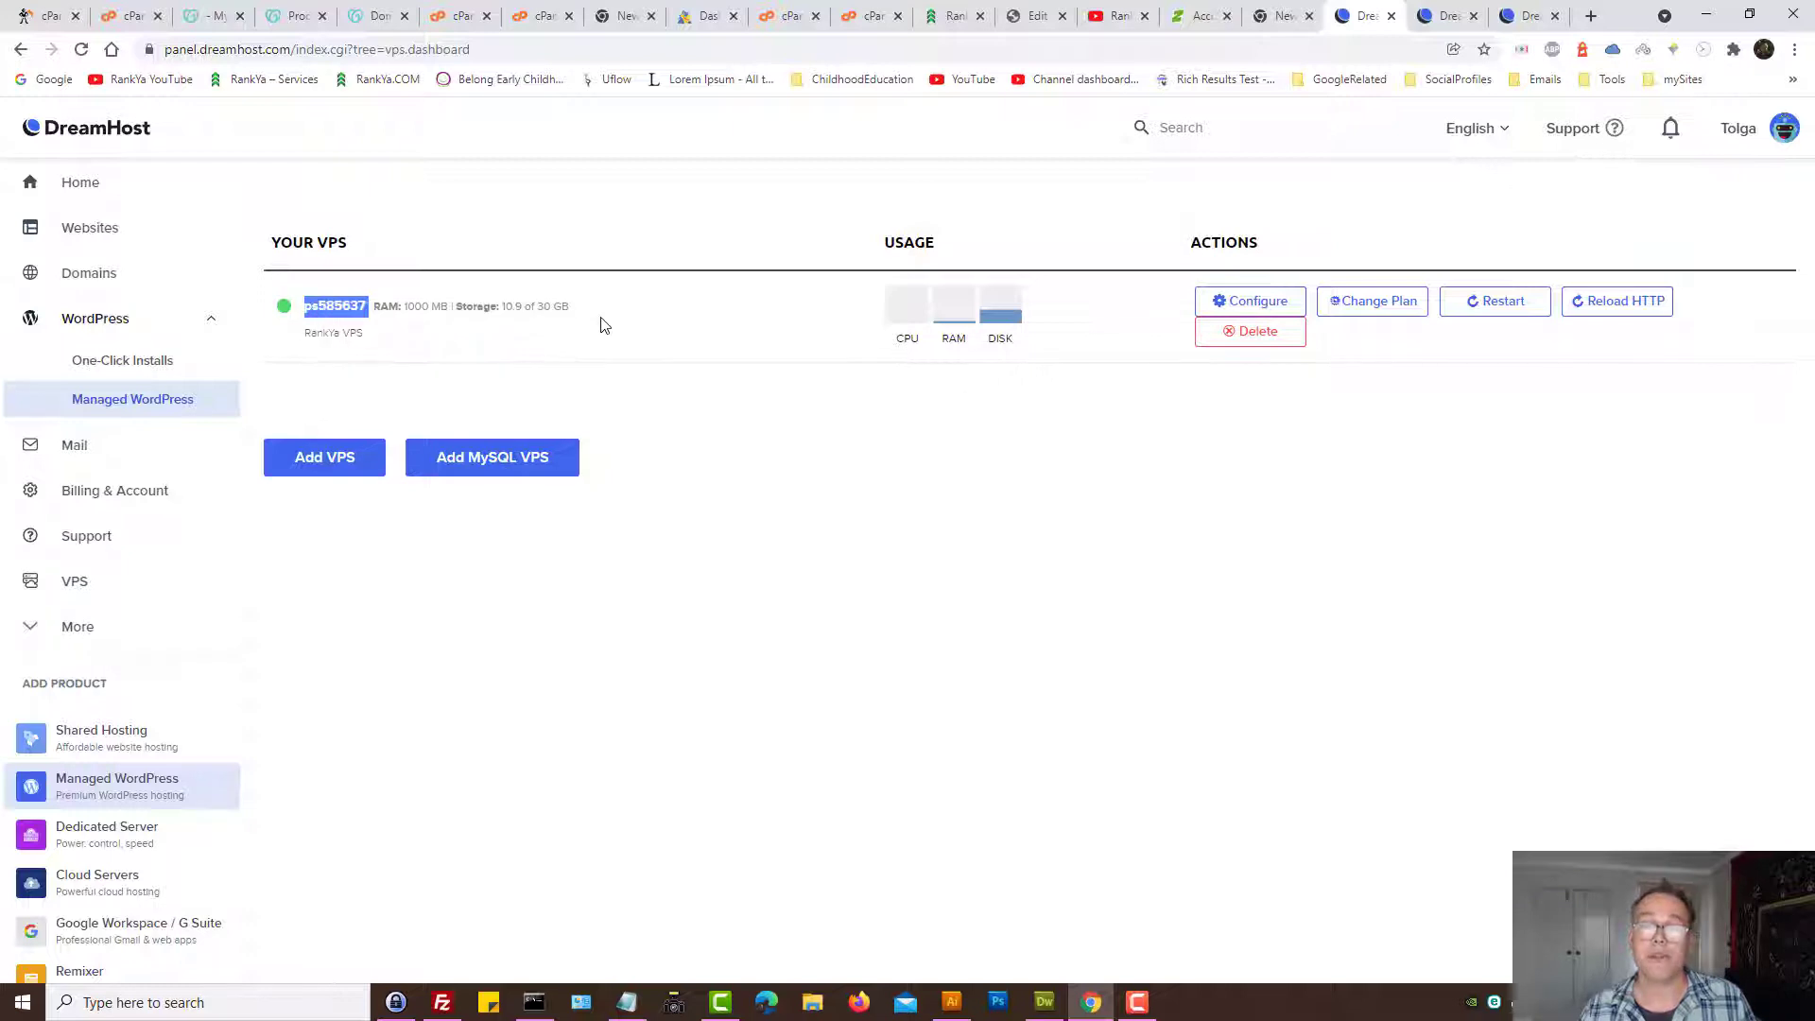
{"action": "left_click", "coordinate": [427, 346]}
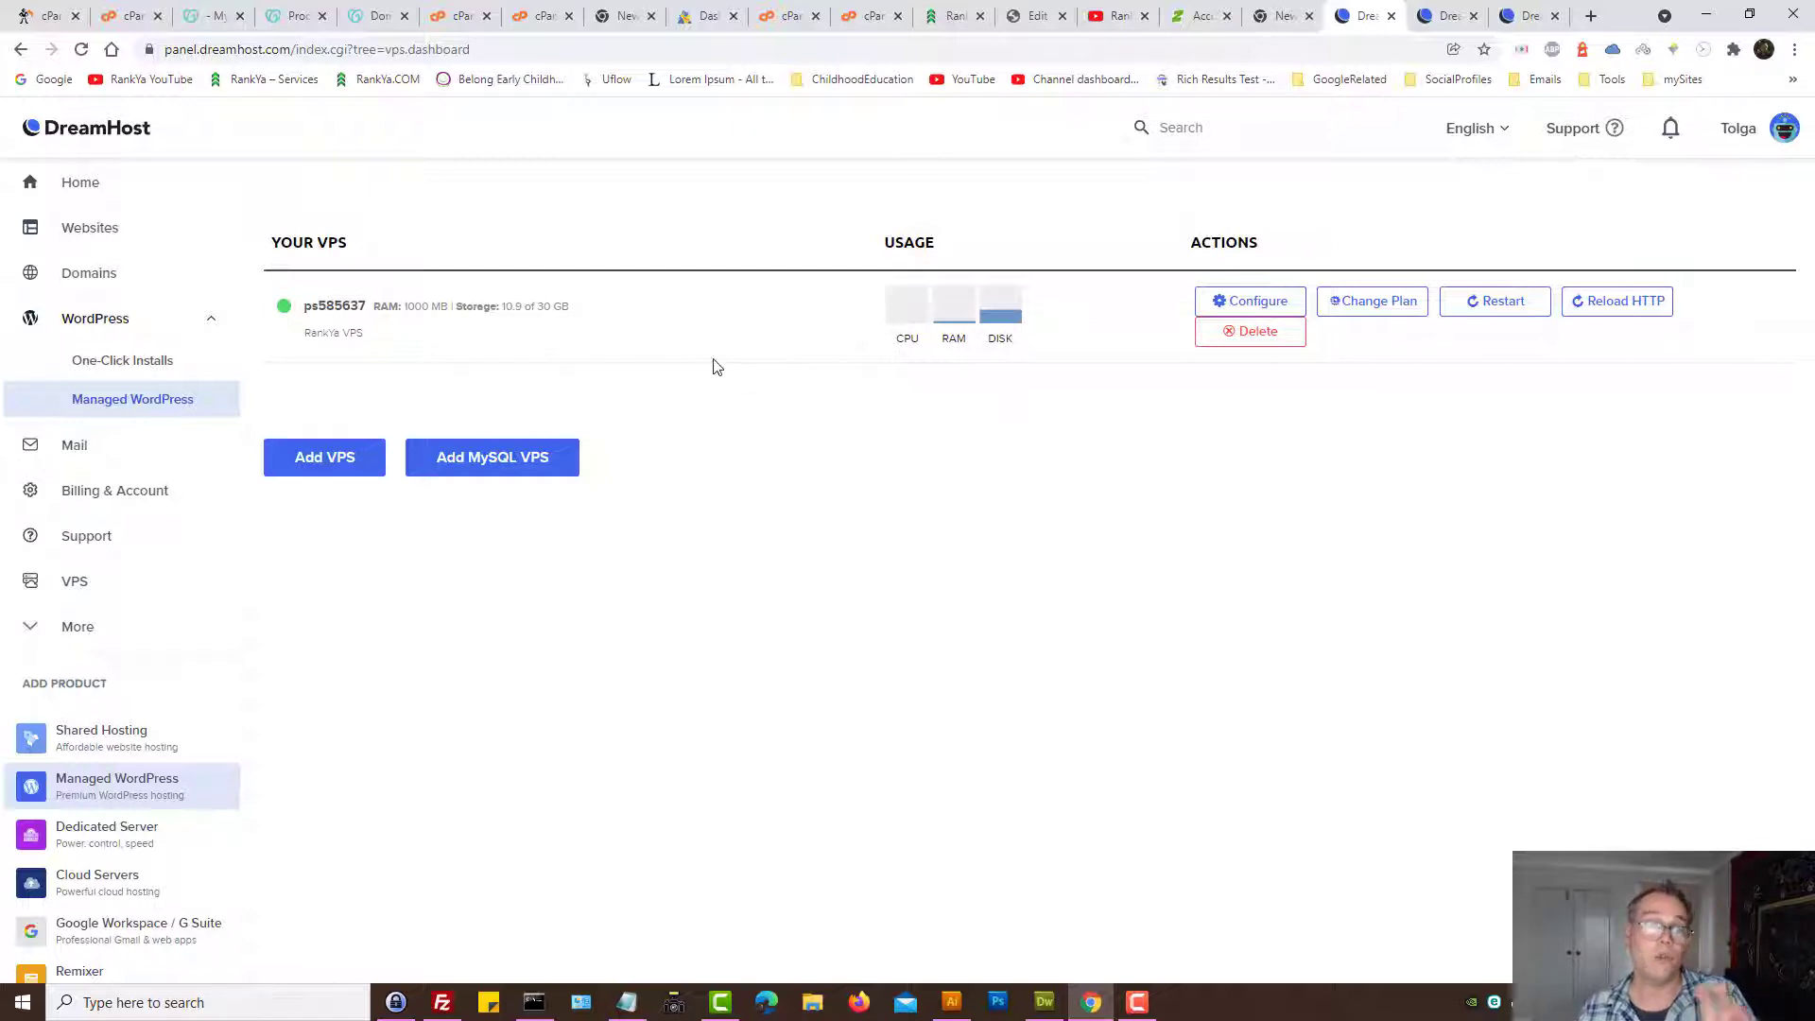
{"action": "left_click", "coordinate": [359, 17]}
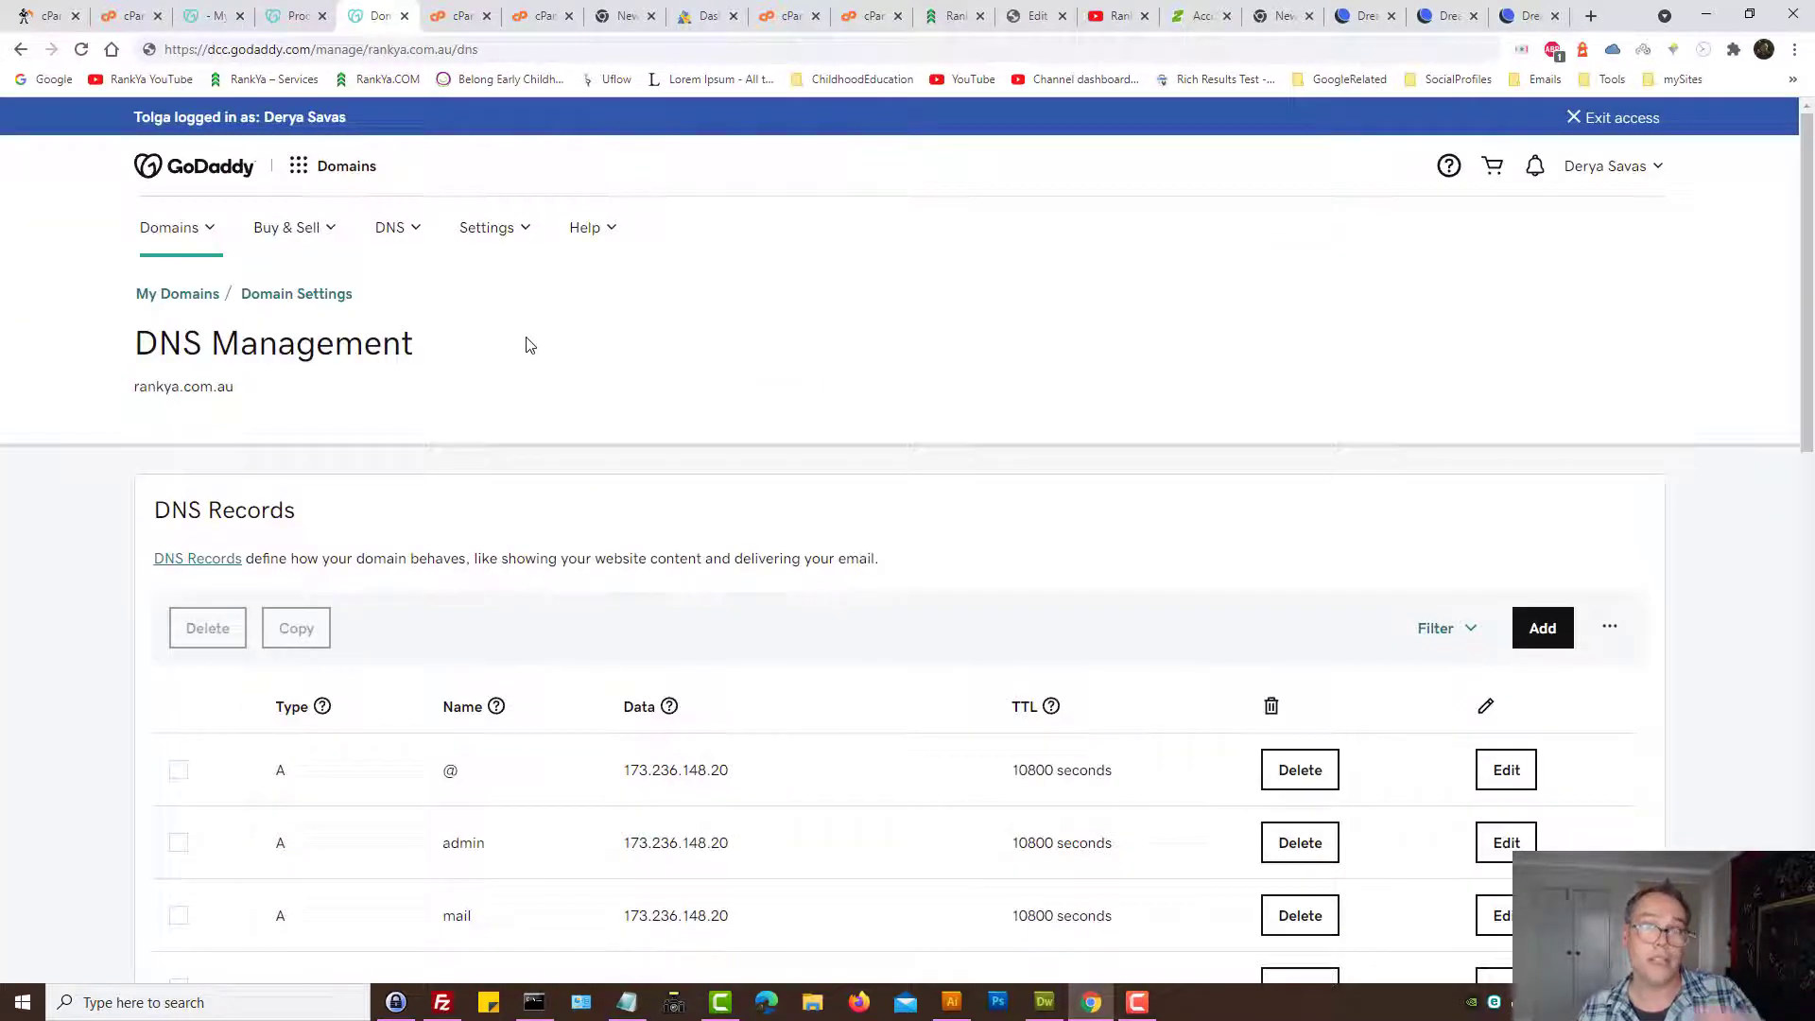
{"action": "left_click", "coordinate": [1361, 16]}
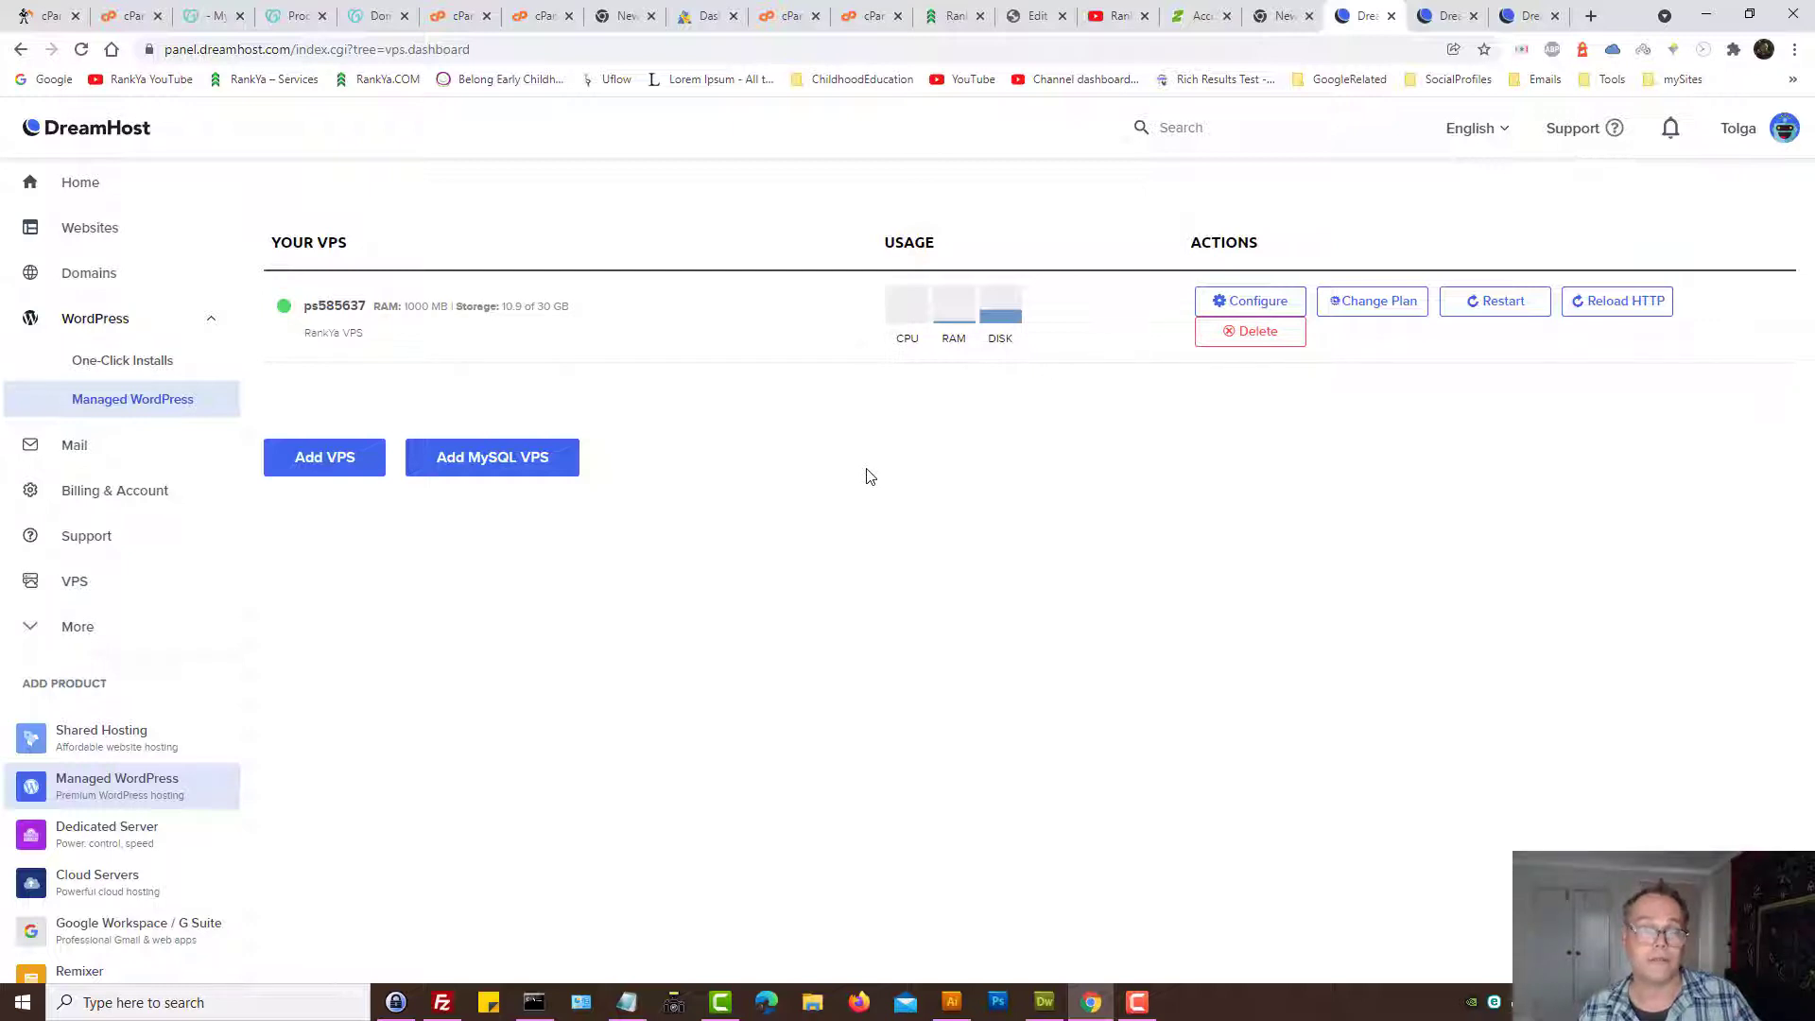
{"action": "double_click", "coordinate": [331, 305]}
{"action": "right_click", "coordinate": [328, 305]}
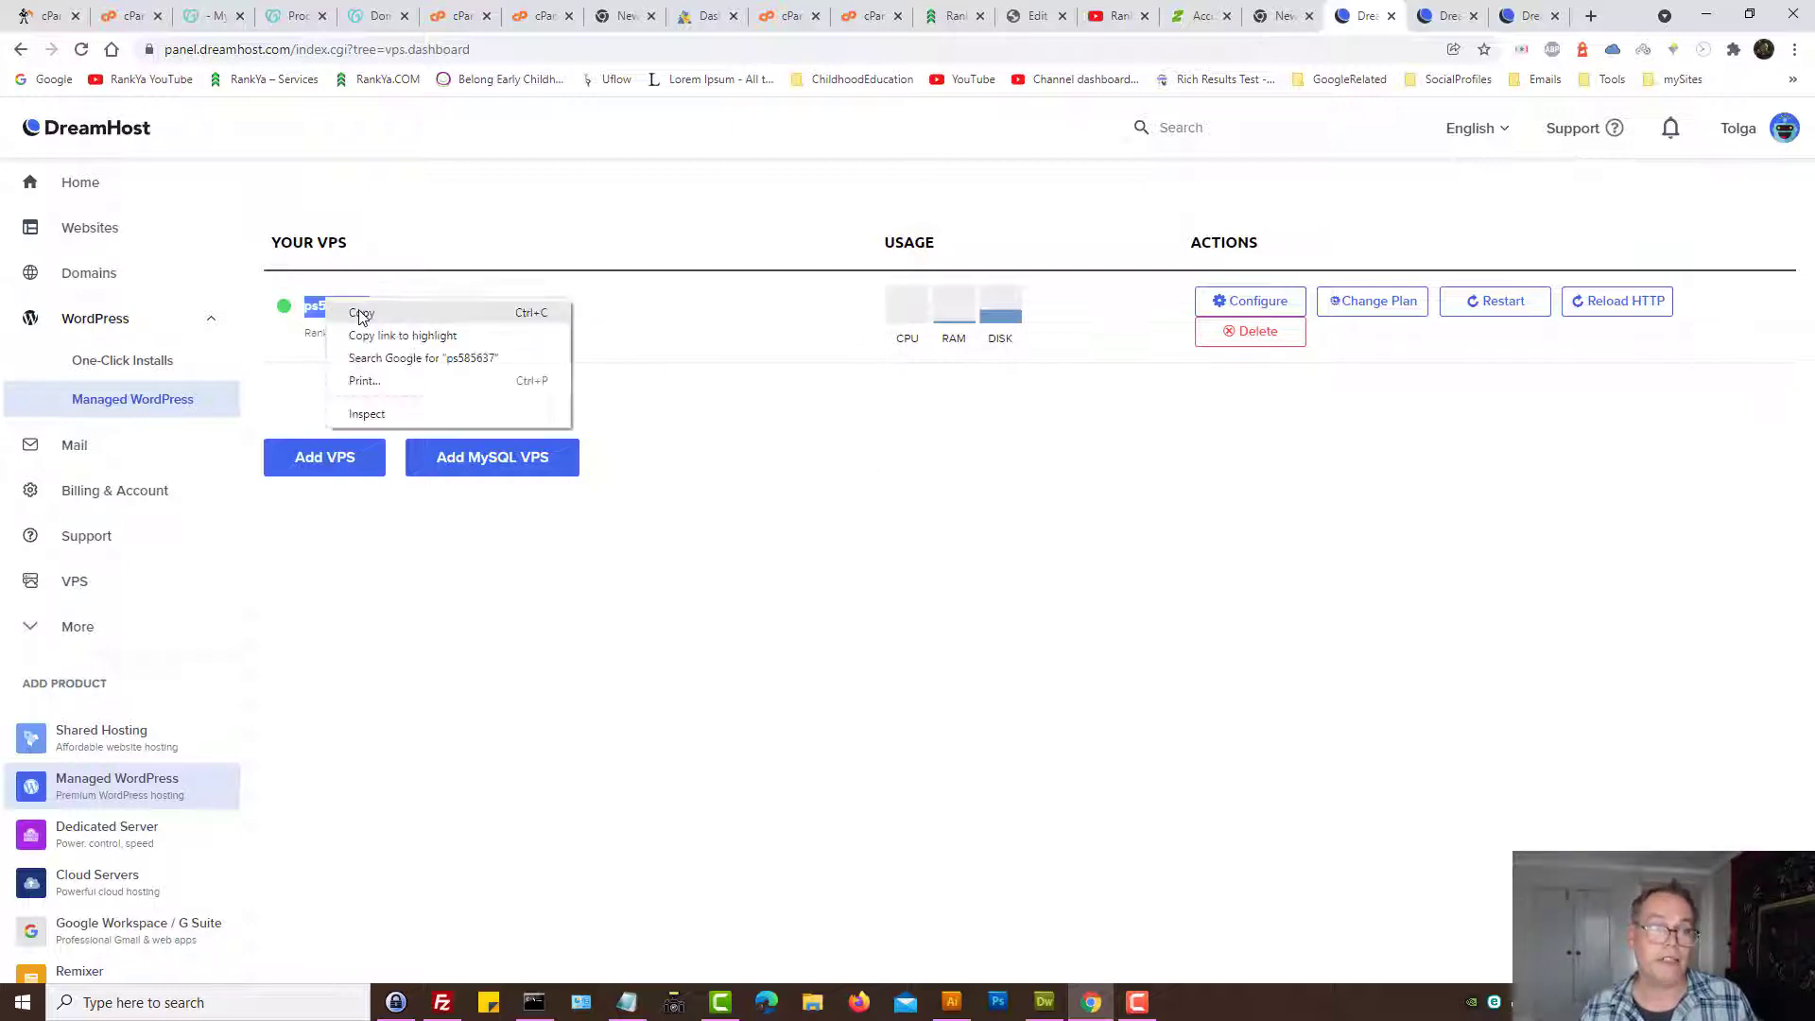
{"action": "left_click", "coordinate": [361, 313]}
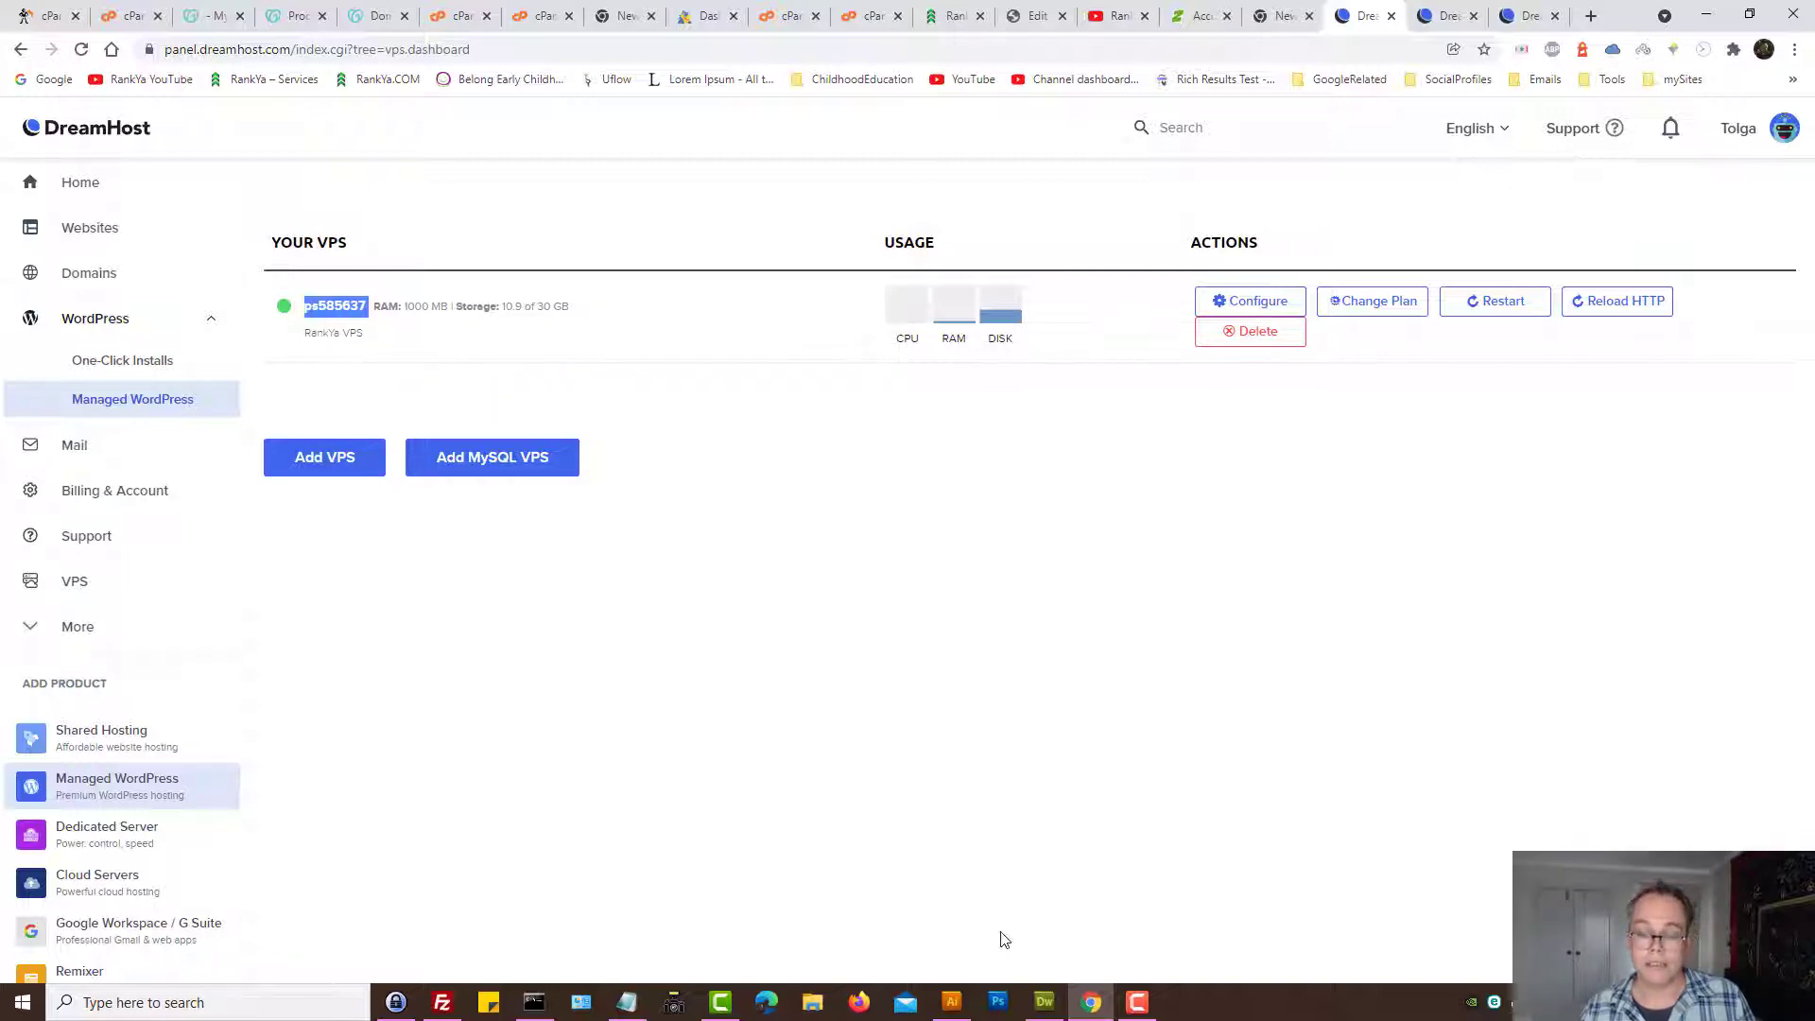
{"action": "left_click", "coordinate": [1044, 1002]}
- Paste the VPS name over PASTE on line 2 and copy the full .dreamhostps.com hostname
{"action": "double_click", "coordinate": [84, 103]}
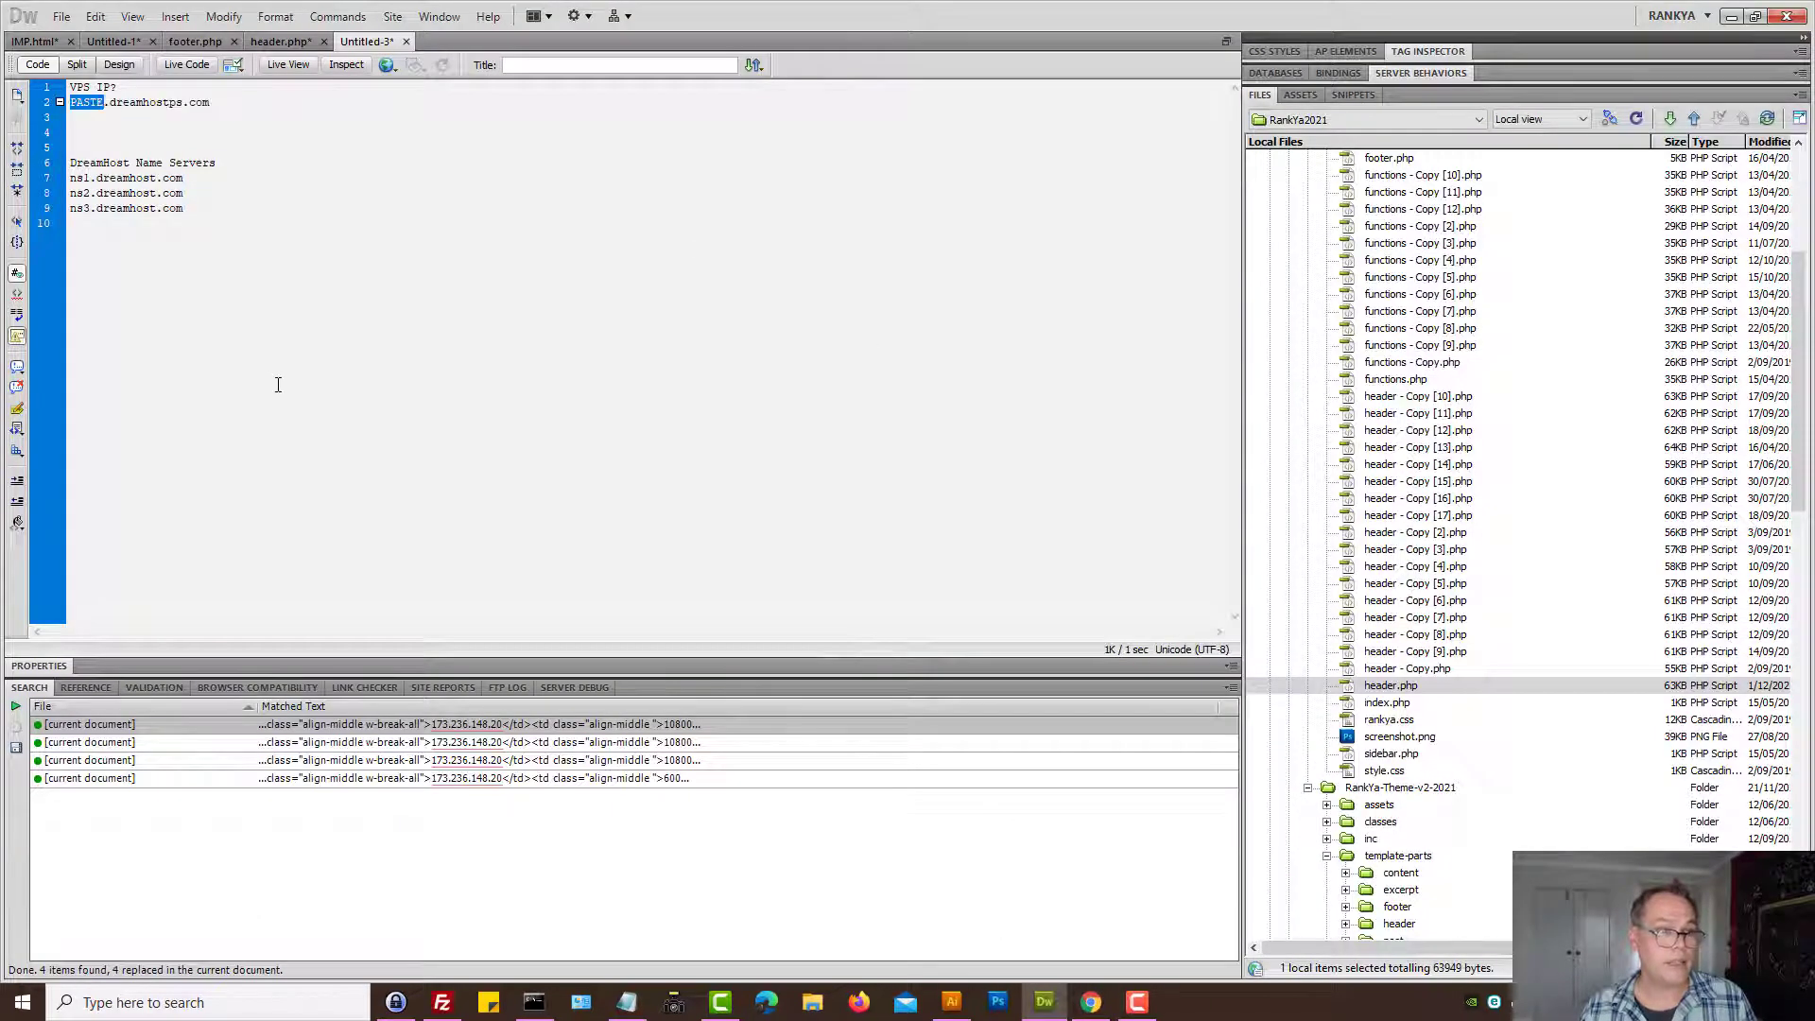
{"action": "key", "text": "ctrl+v"}
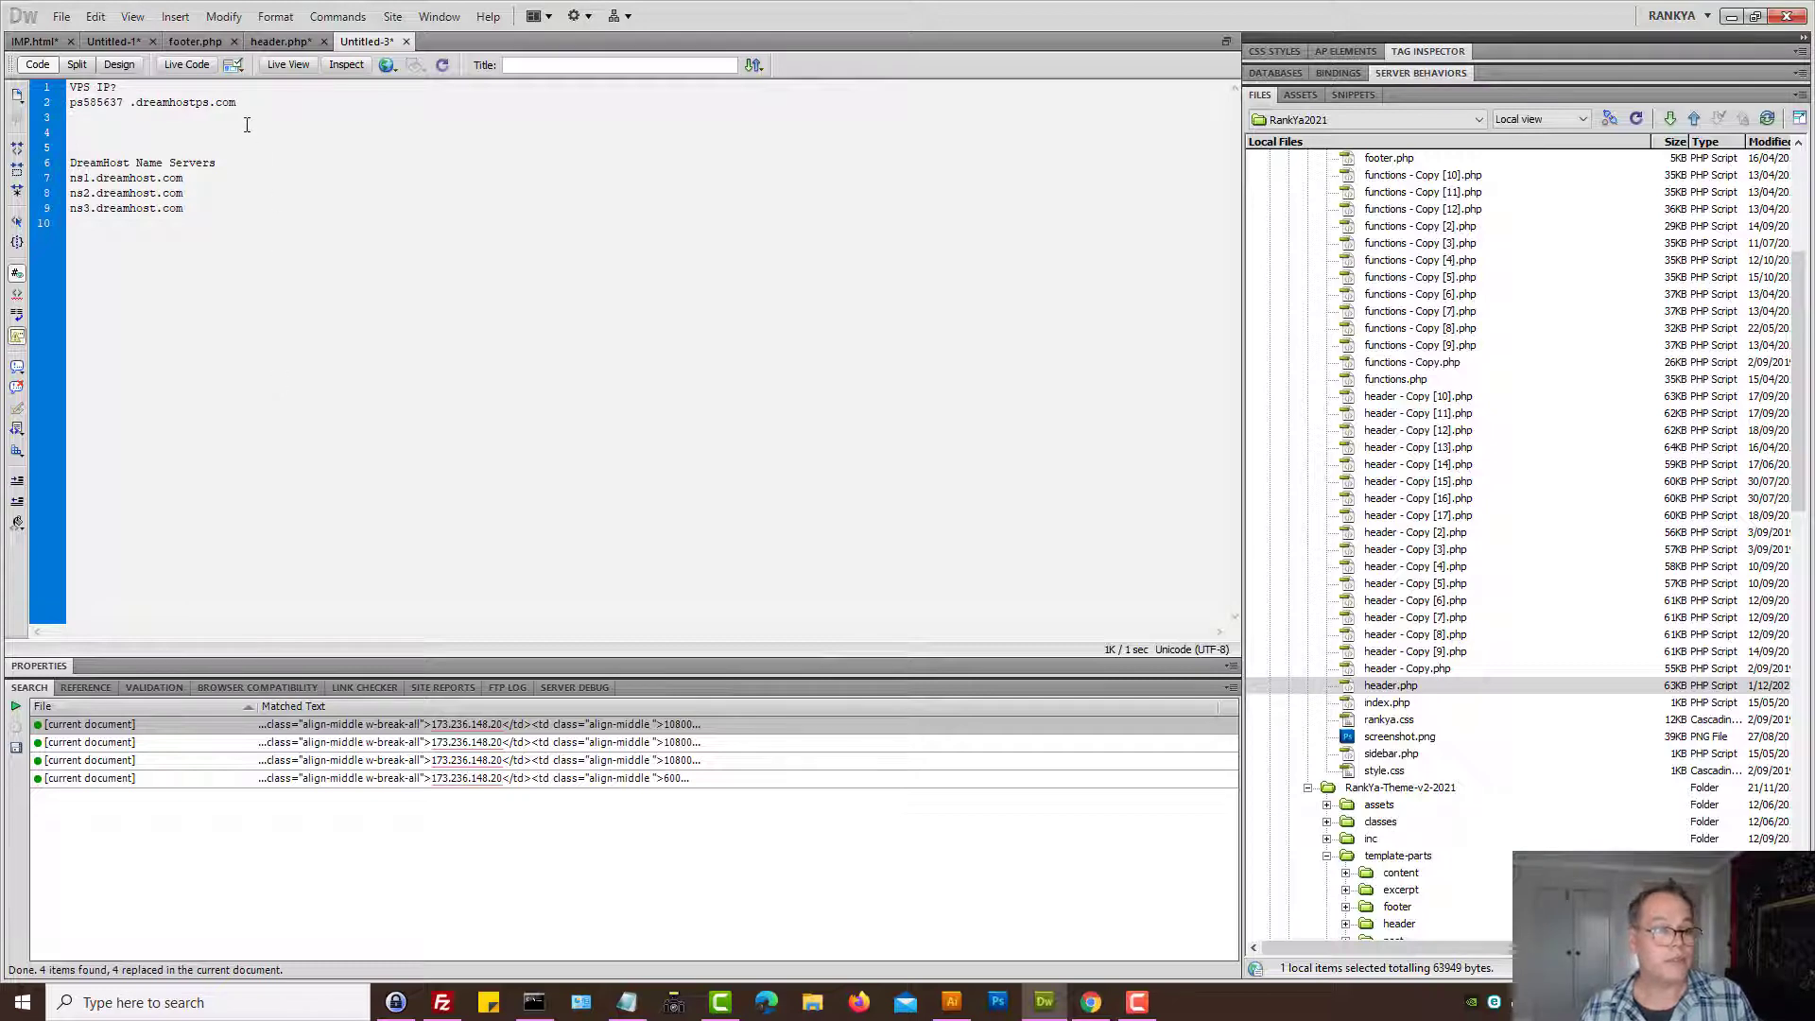
{"action": "key", "text": "BackSpace"}
{"action": "left_click_drag", "start_coordinate": [237, 102], "coordinate": [70, 102]}
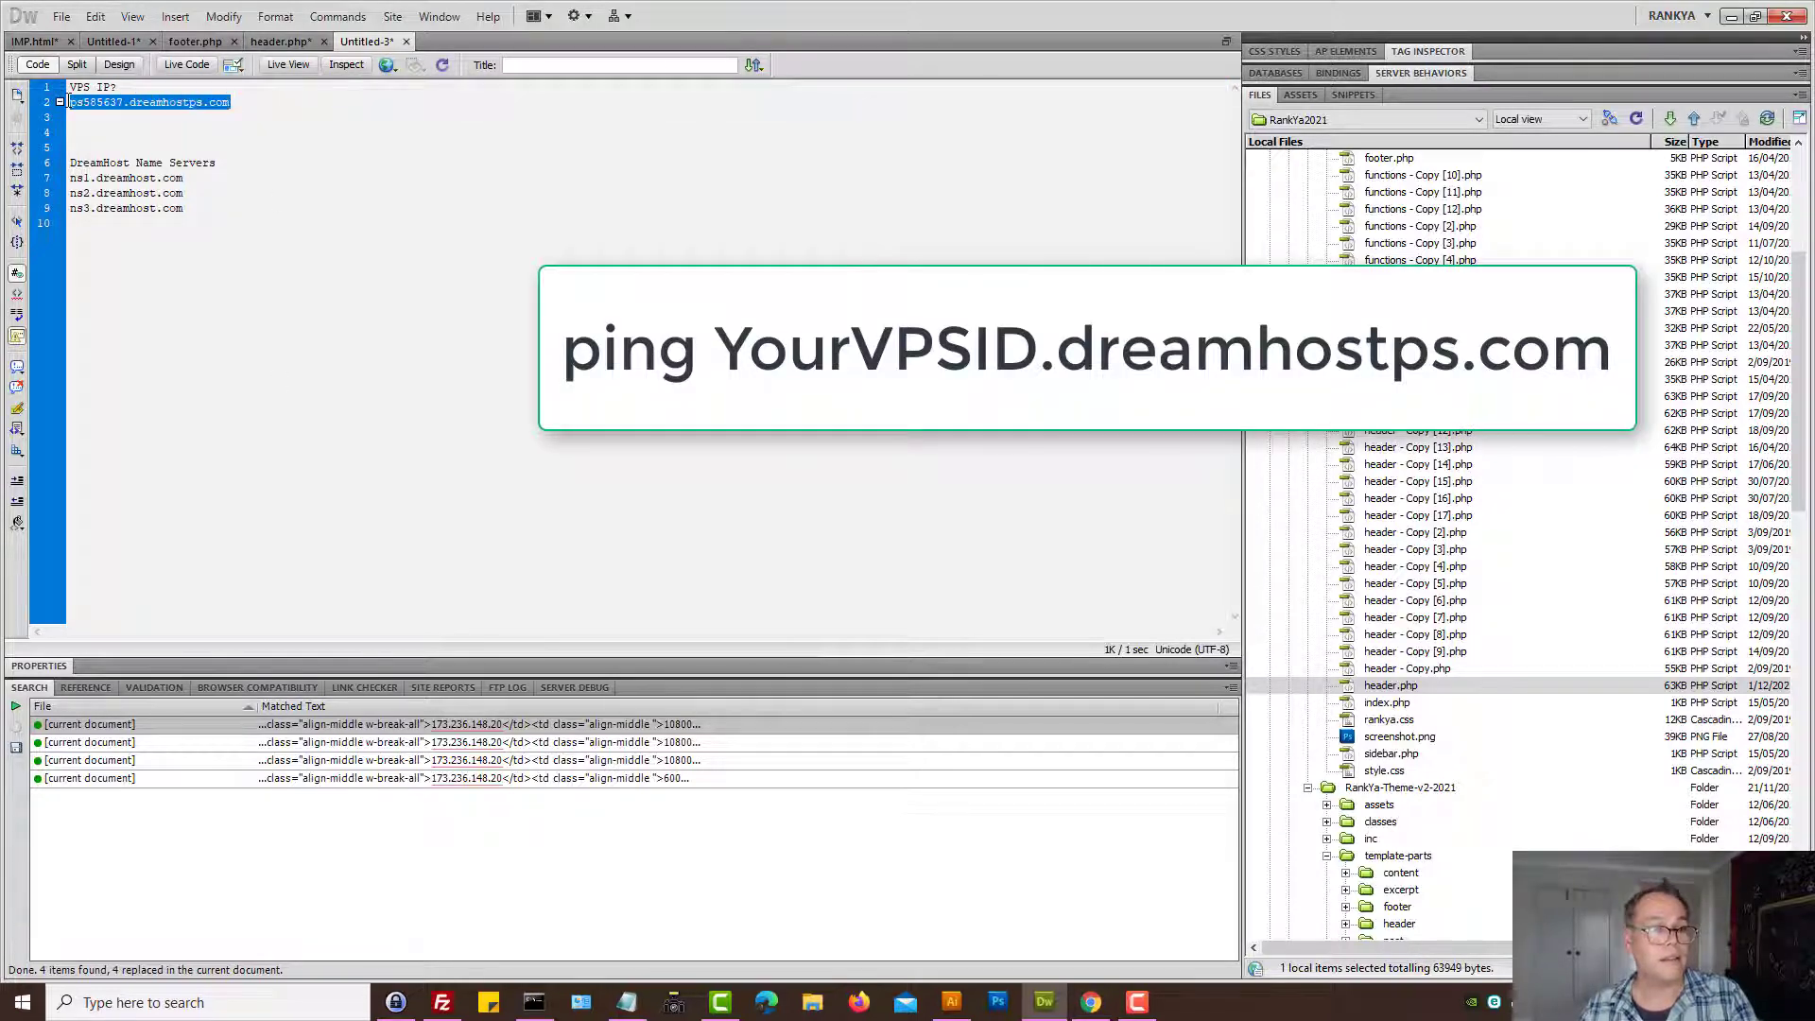
{"action": "right_click", "coordinate": [92, 108]}
{"action": "left_click", "coordinate": [142, 431]}
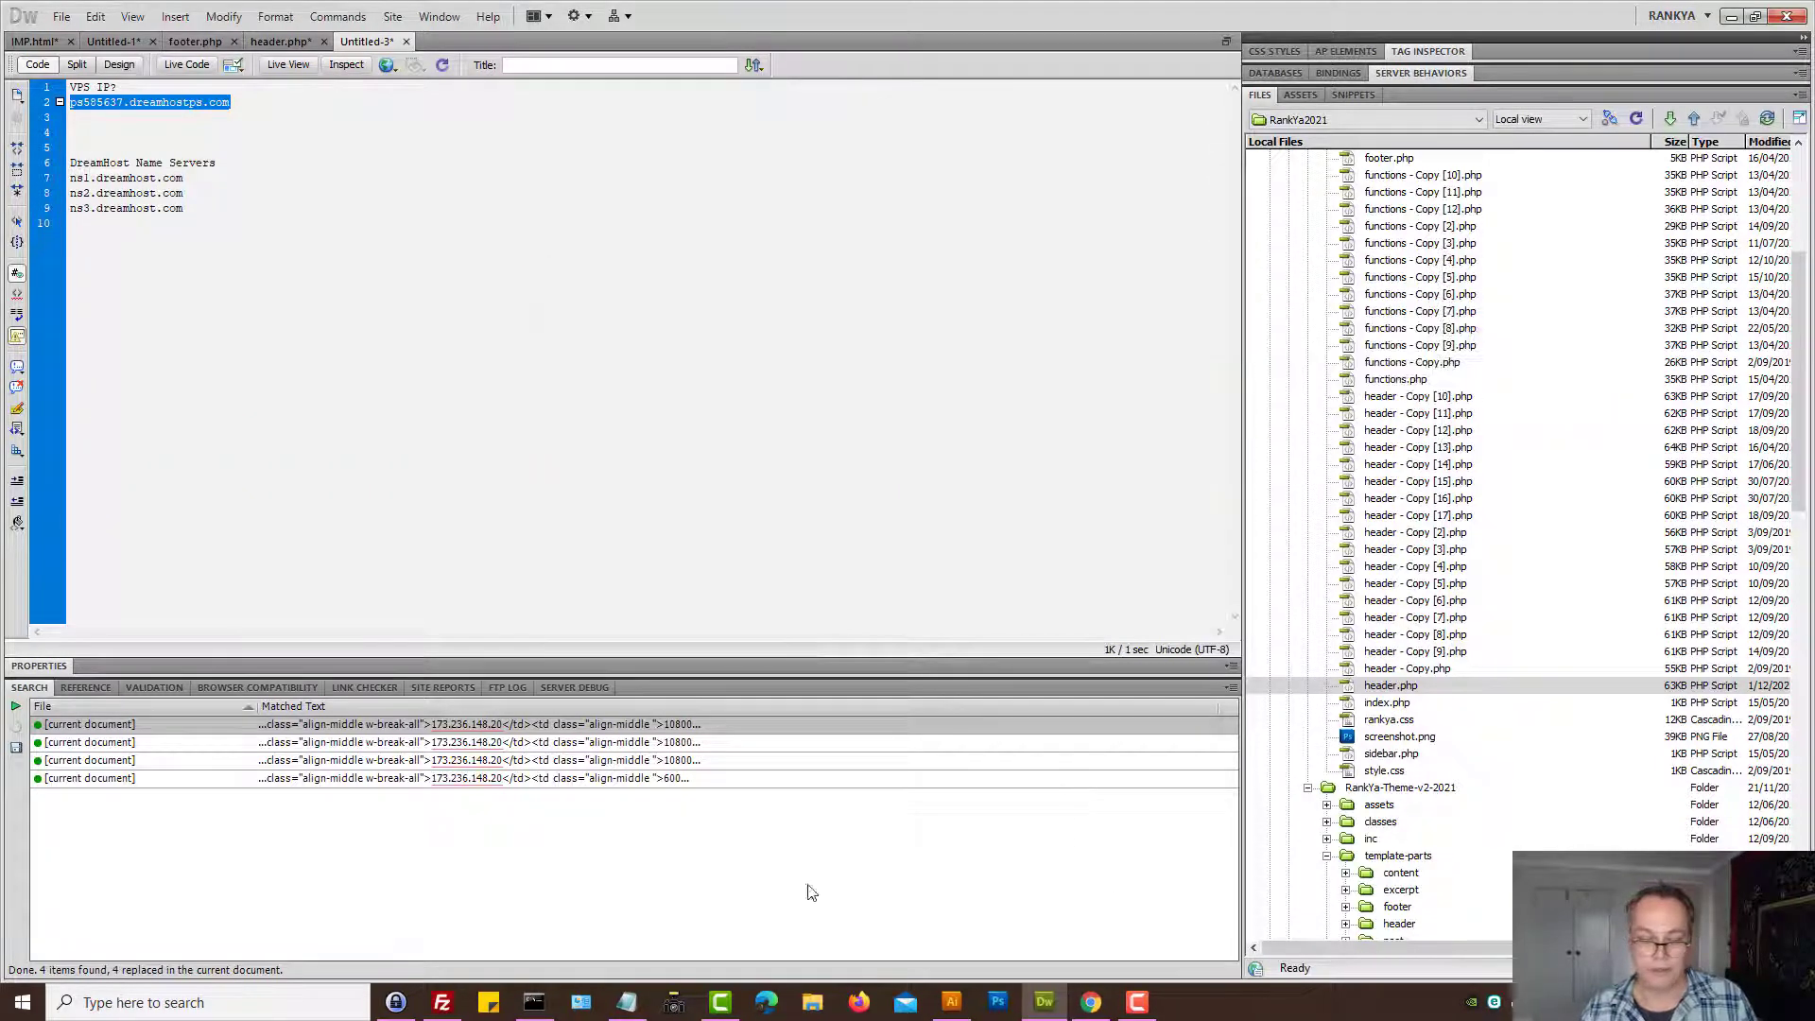
{"action": "left_click", "coordinate": [533, 1002]}
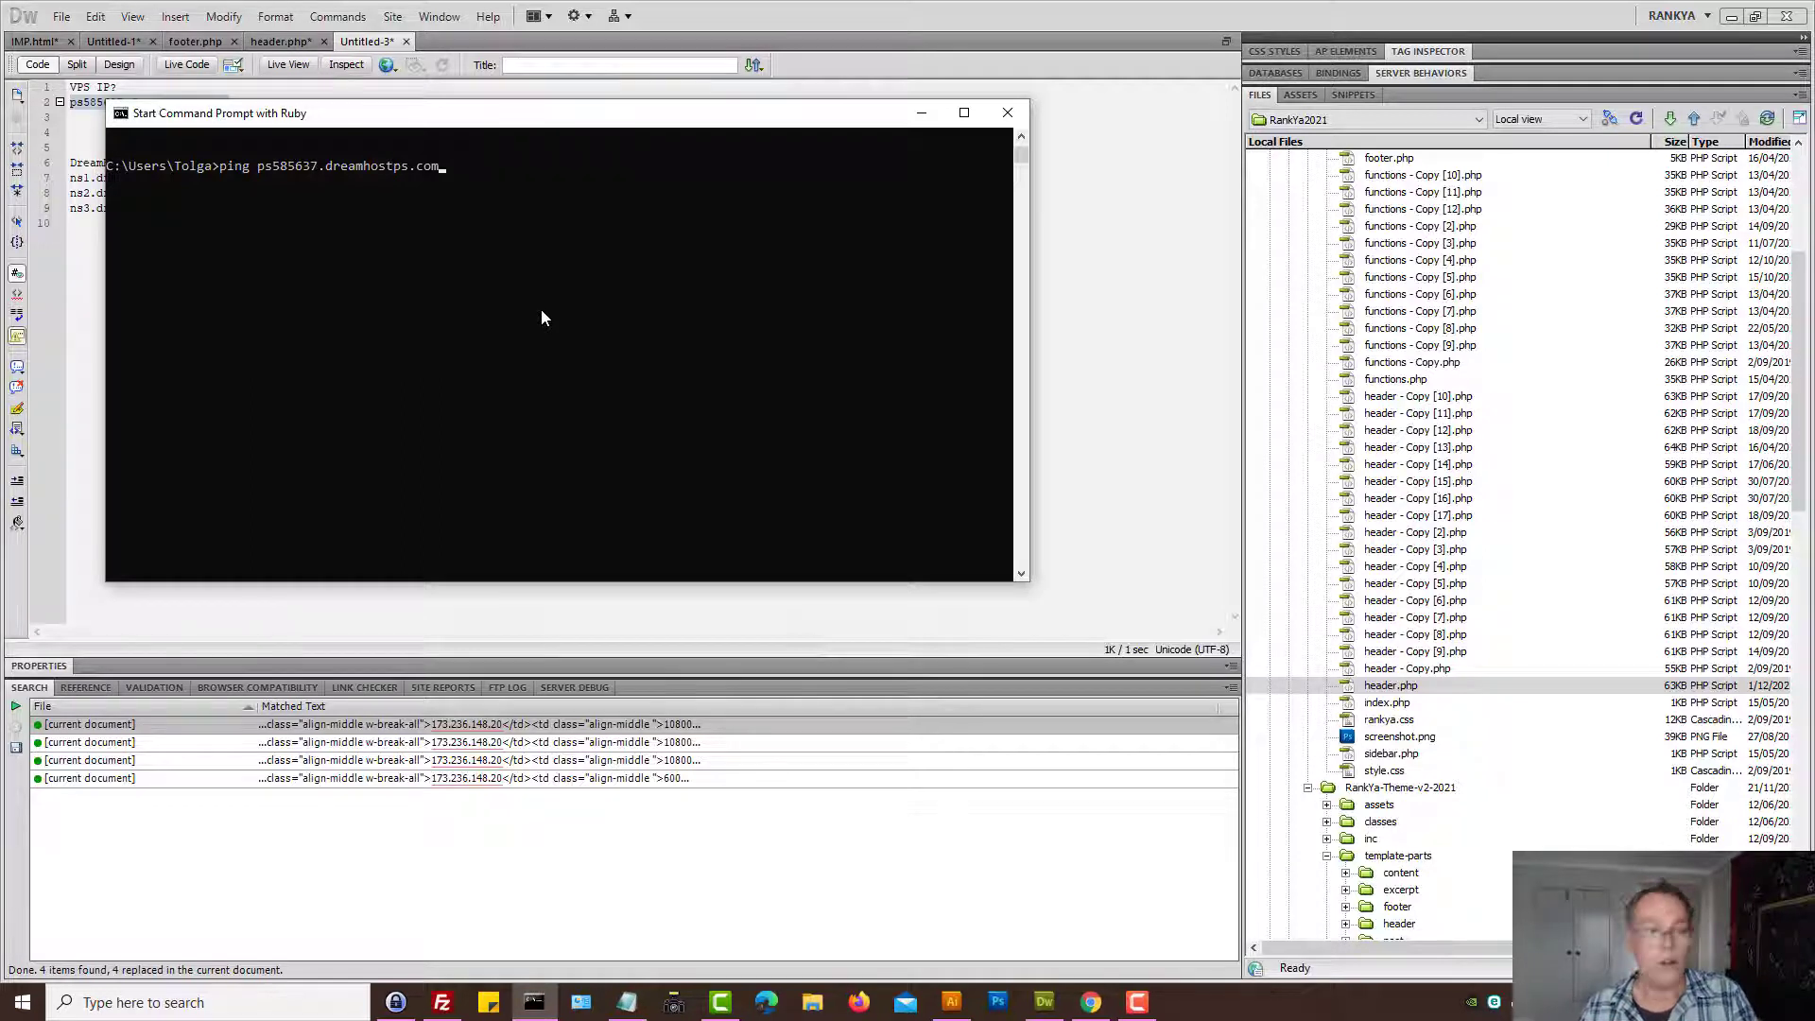
- Ping the VPS hostname, getting four replies from 173.236.148.20, and copy that IP
{"action": "key", "text": "Return"}
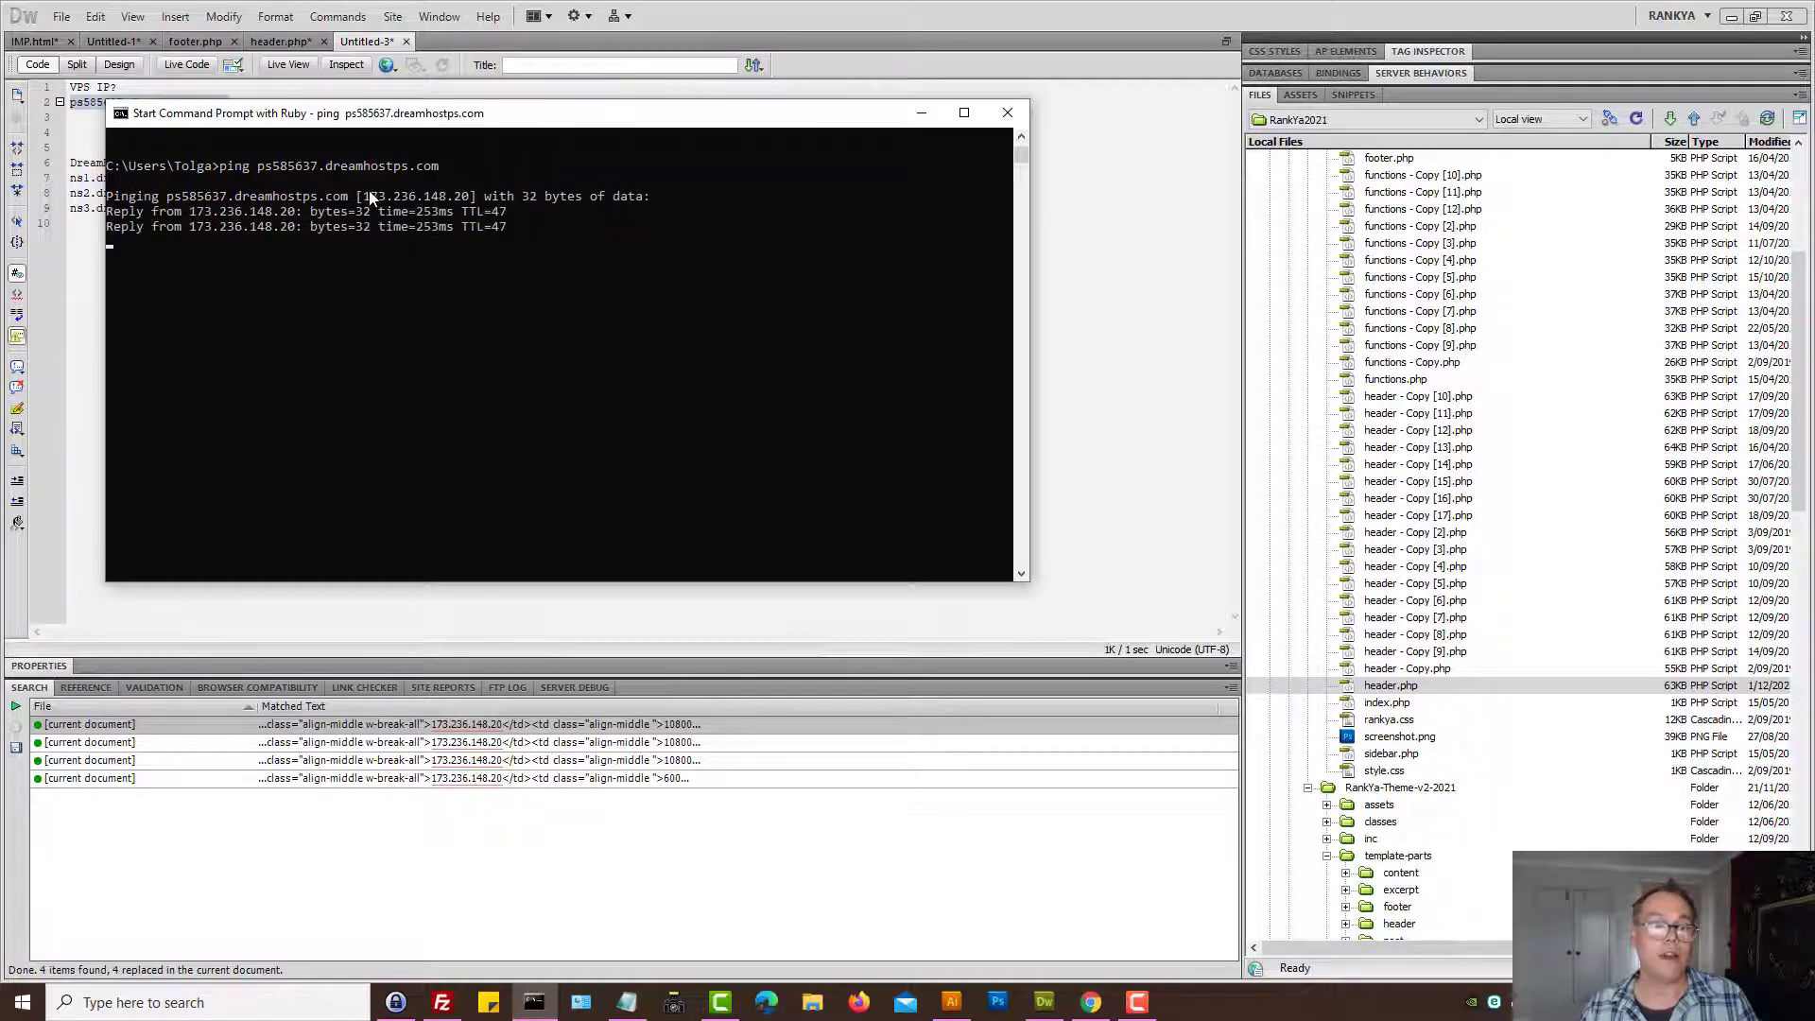
{"action": "left_click_drag", "start_coordinate": [362, 194], "coordinate": [408, 196]}
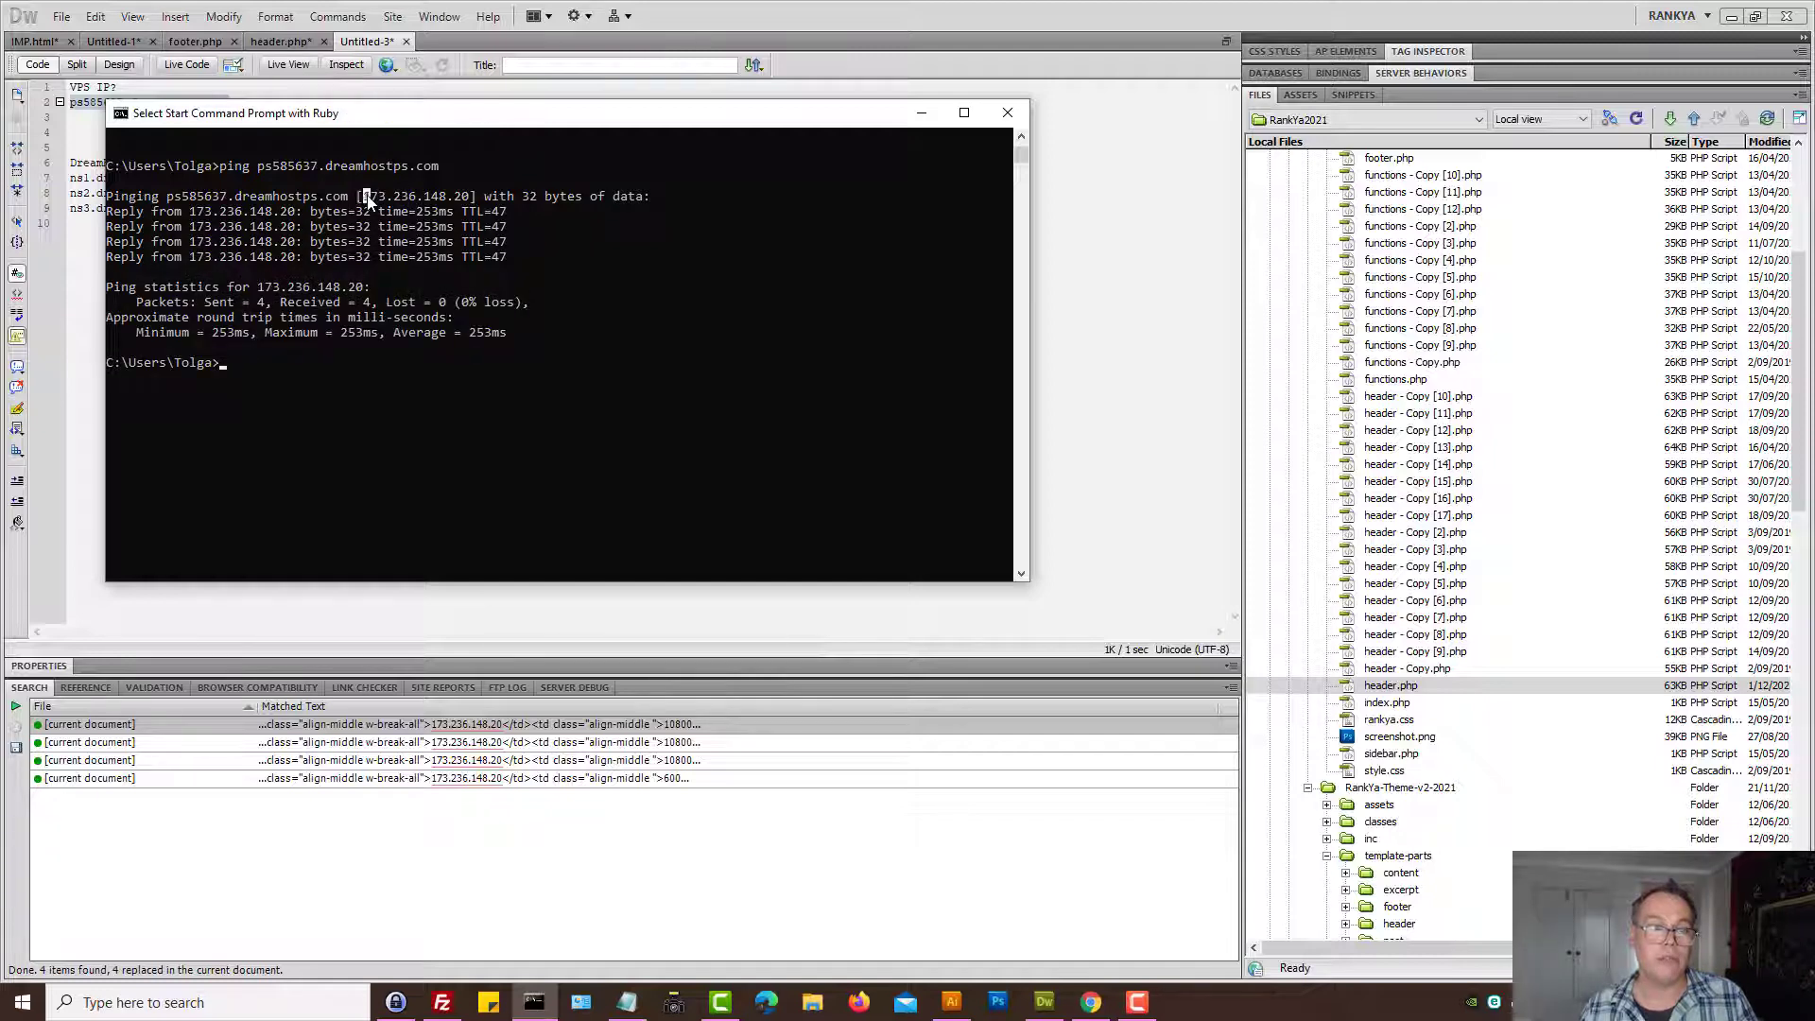
{"action": "left_click", "coordinate": [366, 196]}
{"action": "left_click", "coordinate": [382, 226]}
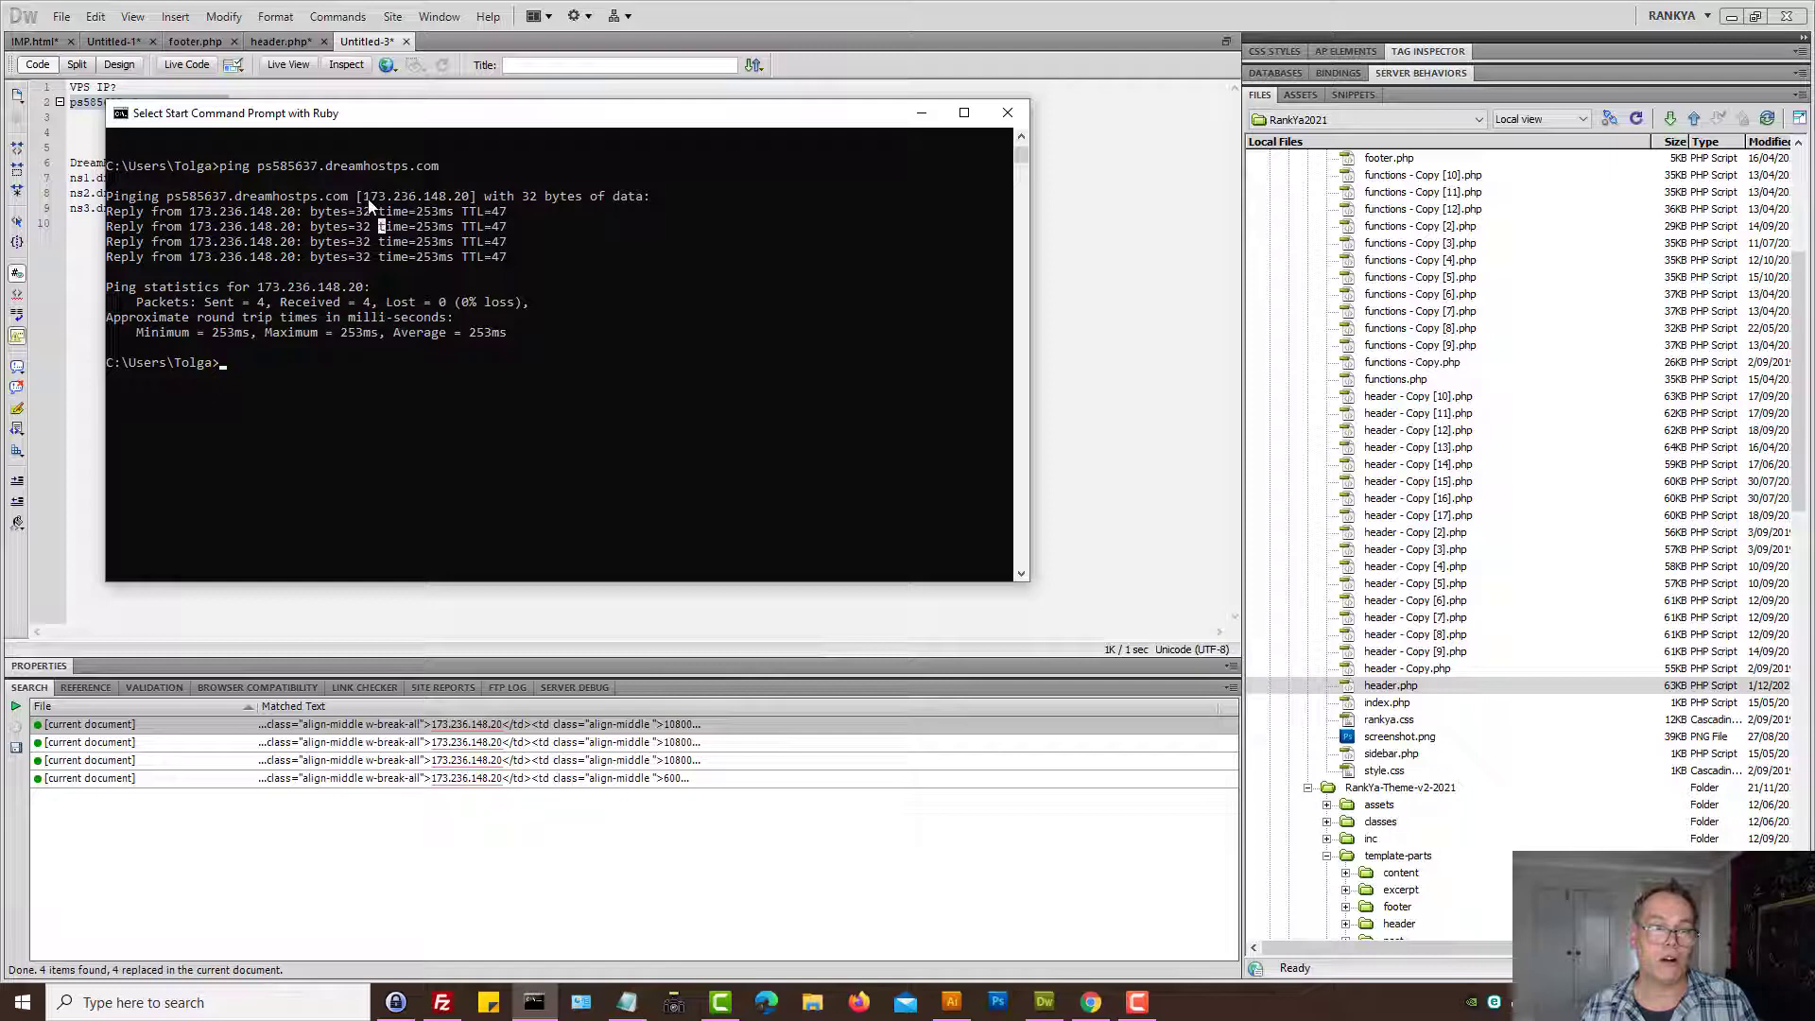
{"action": "left_click_drag", "start_coordinate": [364, 197], "coordinate": [466, 203]}
{"action": "right_click", "coordinate": [423, 197]}
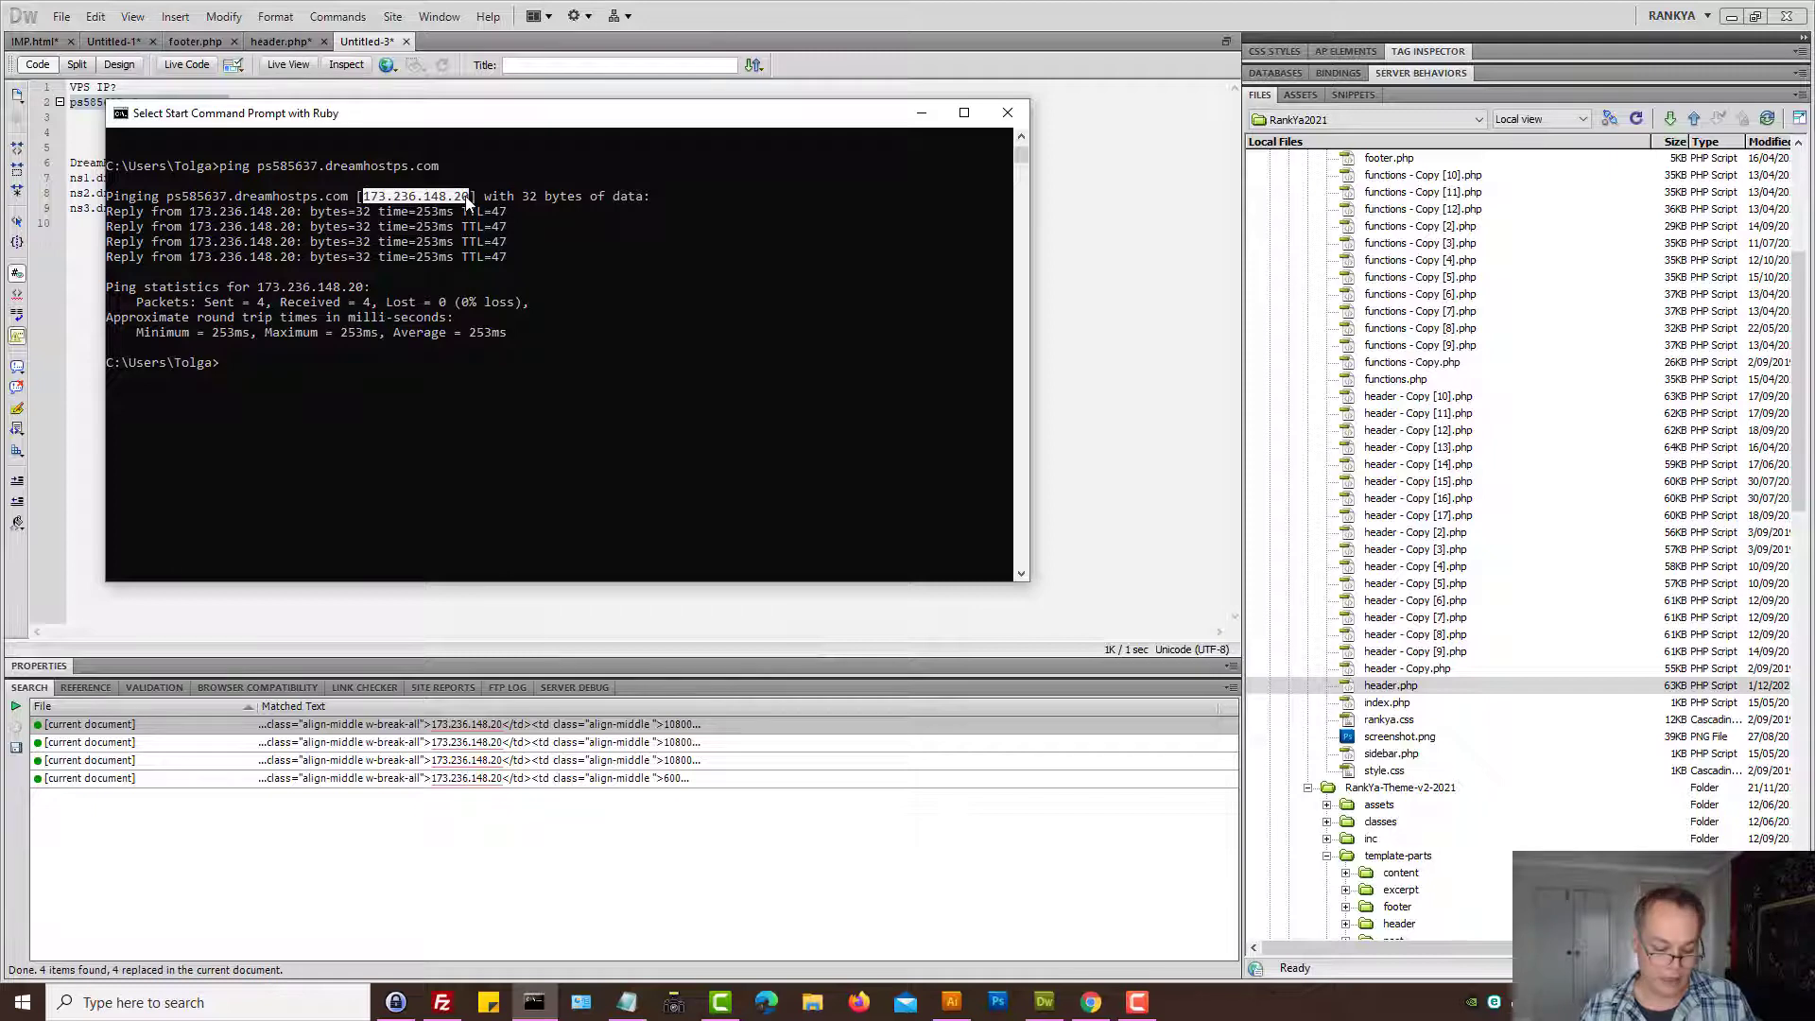
{"action": "key", "text": "ctrl+c"}
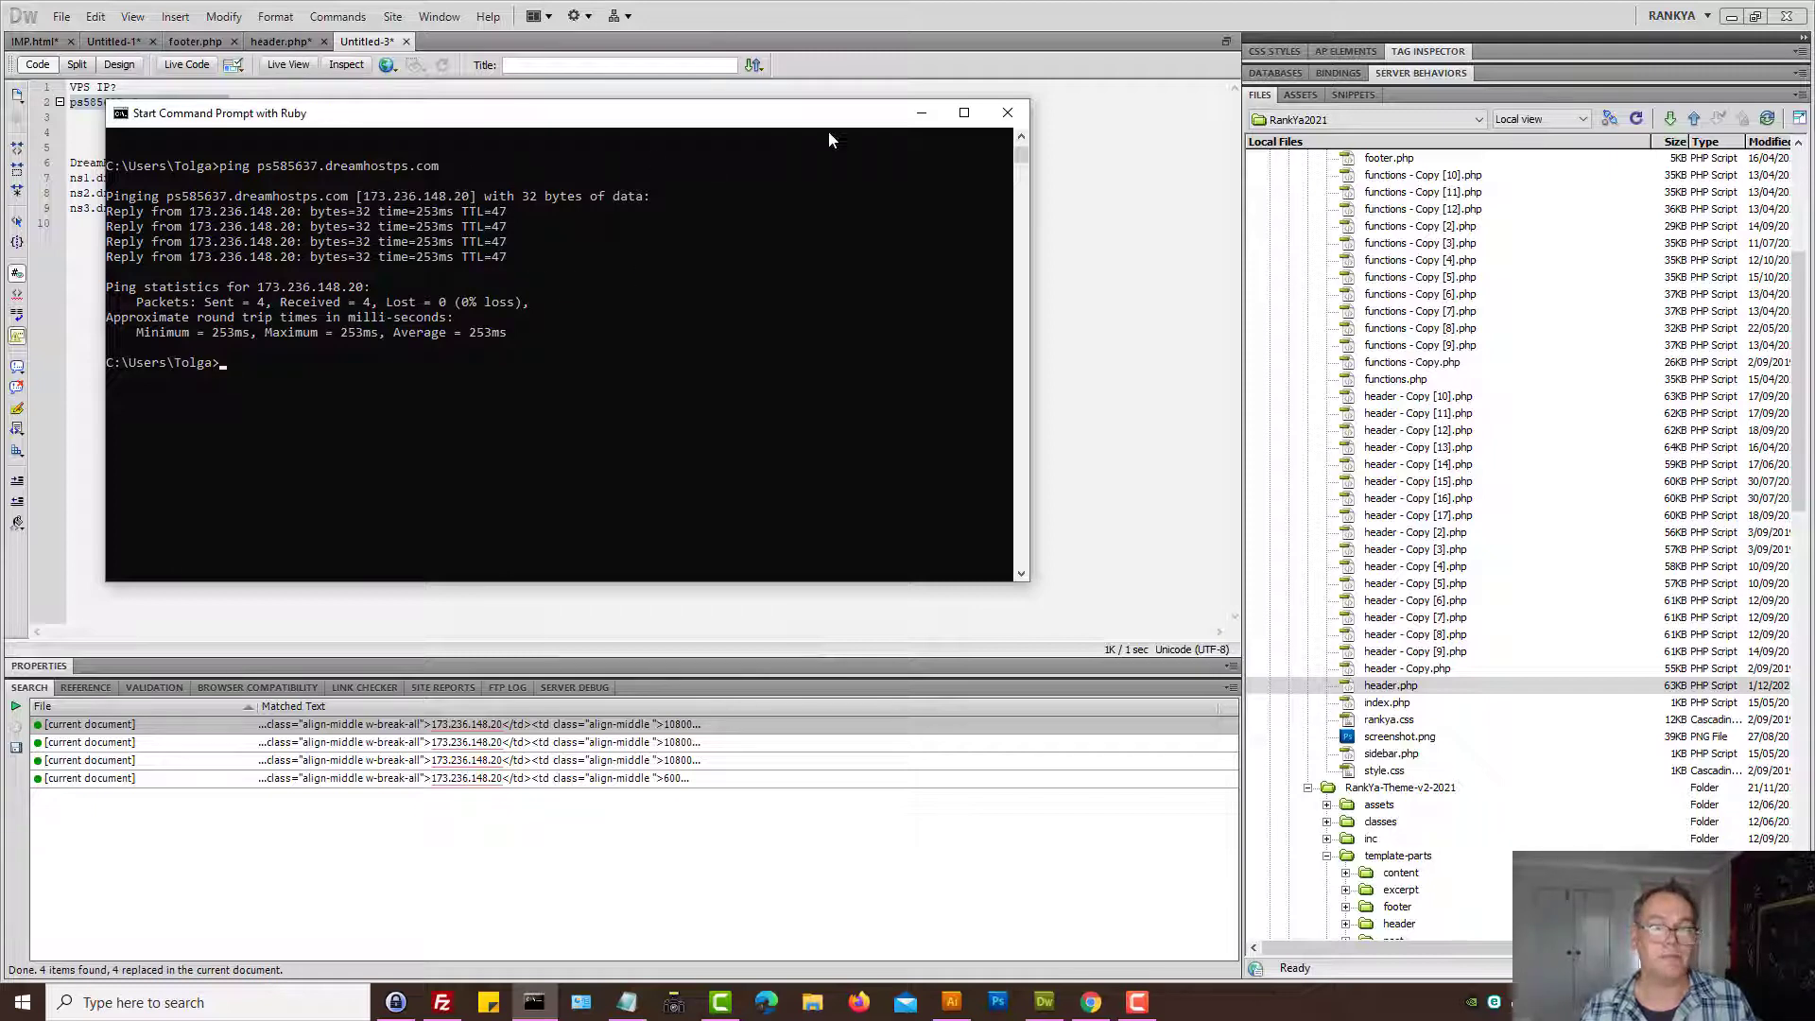
- Paste the VPS IP 173.236.148.20 onto line 3 of the Dreamweaver notes
{"action": "left_click", "coordinate": [921, 113]}
{"action": "left_click", "coordinate": [288, 205]}
{"action": "left_click", "coordinate": [183, 178]}
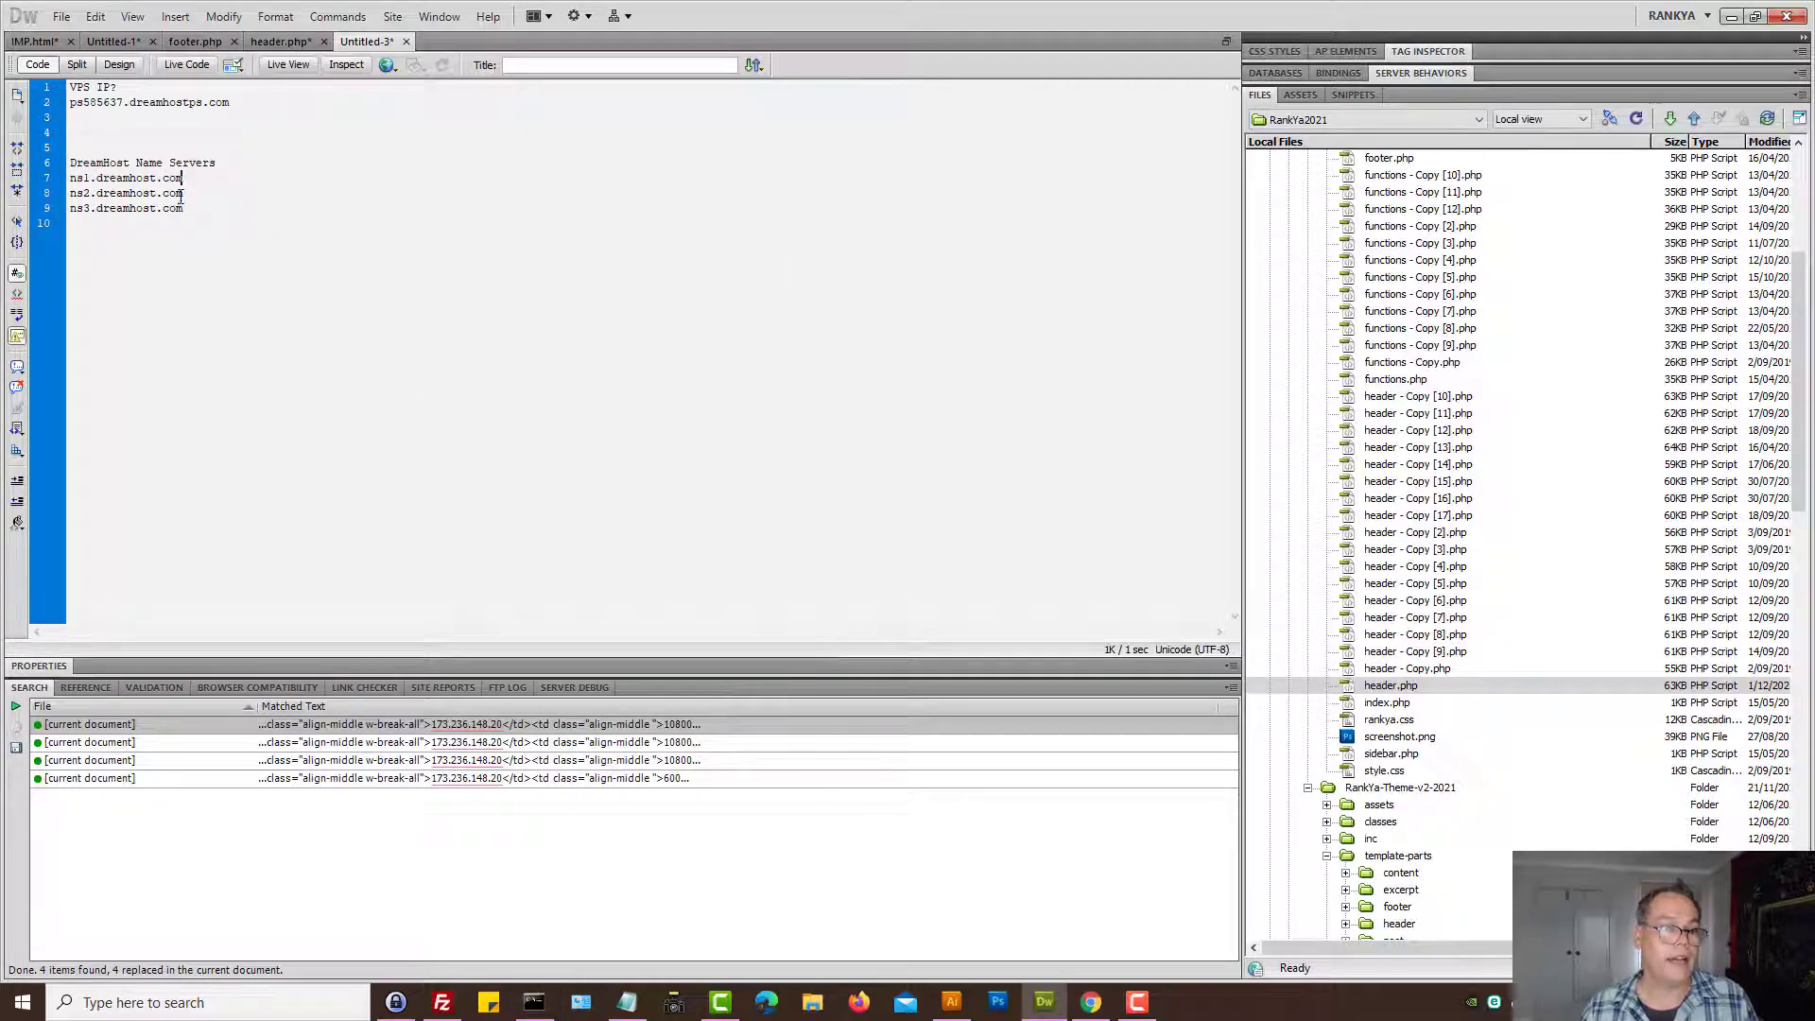
{"action": "triple_click", "coordinate": [171, 178]}
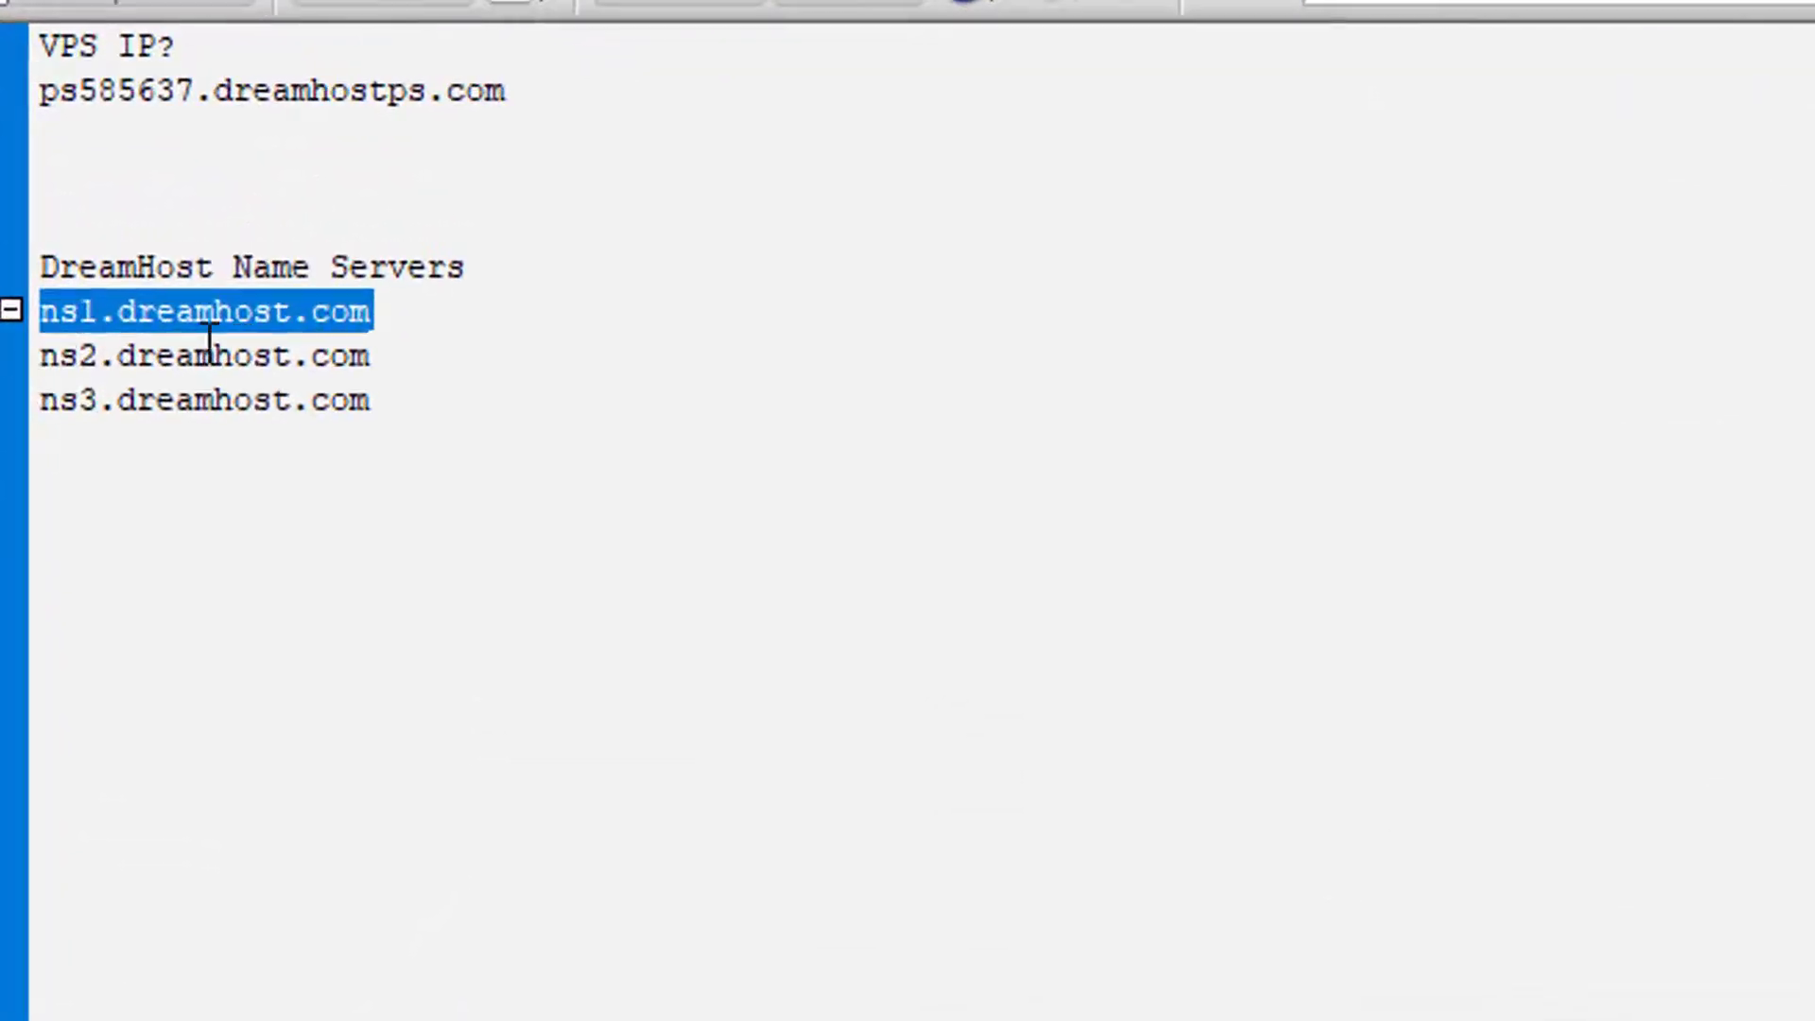
{"action": "left_click", "coordinate": [419, 383], "text": "shift"}
{"action": "left_click", "coordinate": [130, 156]}
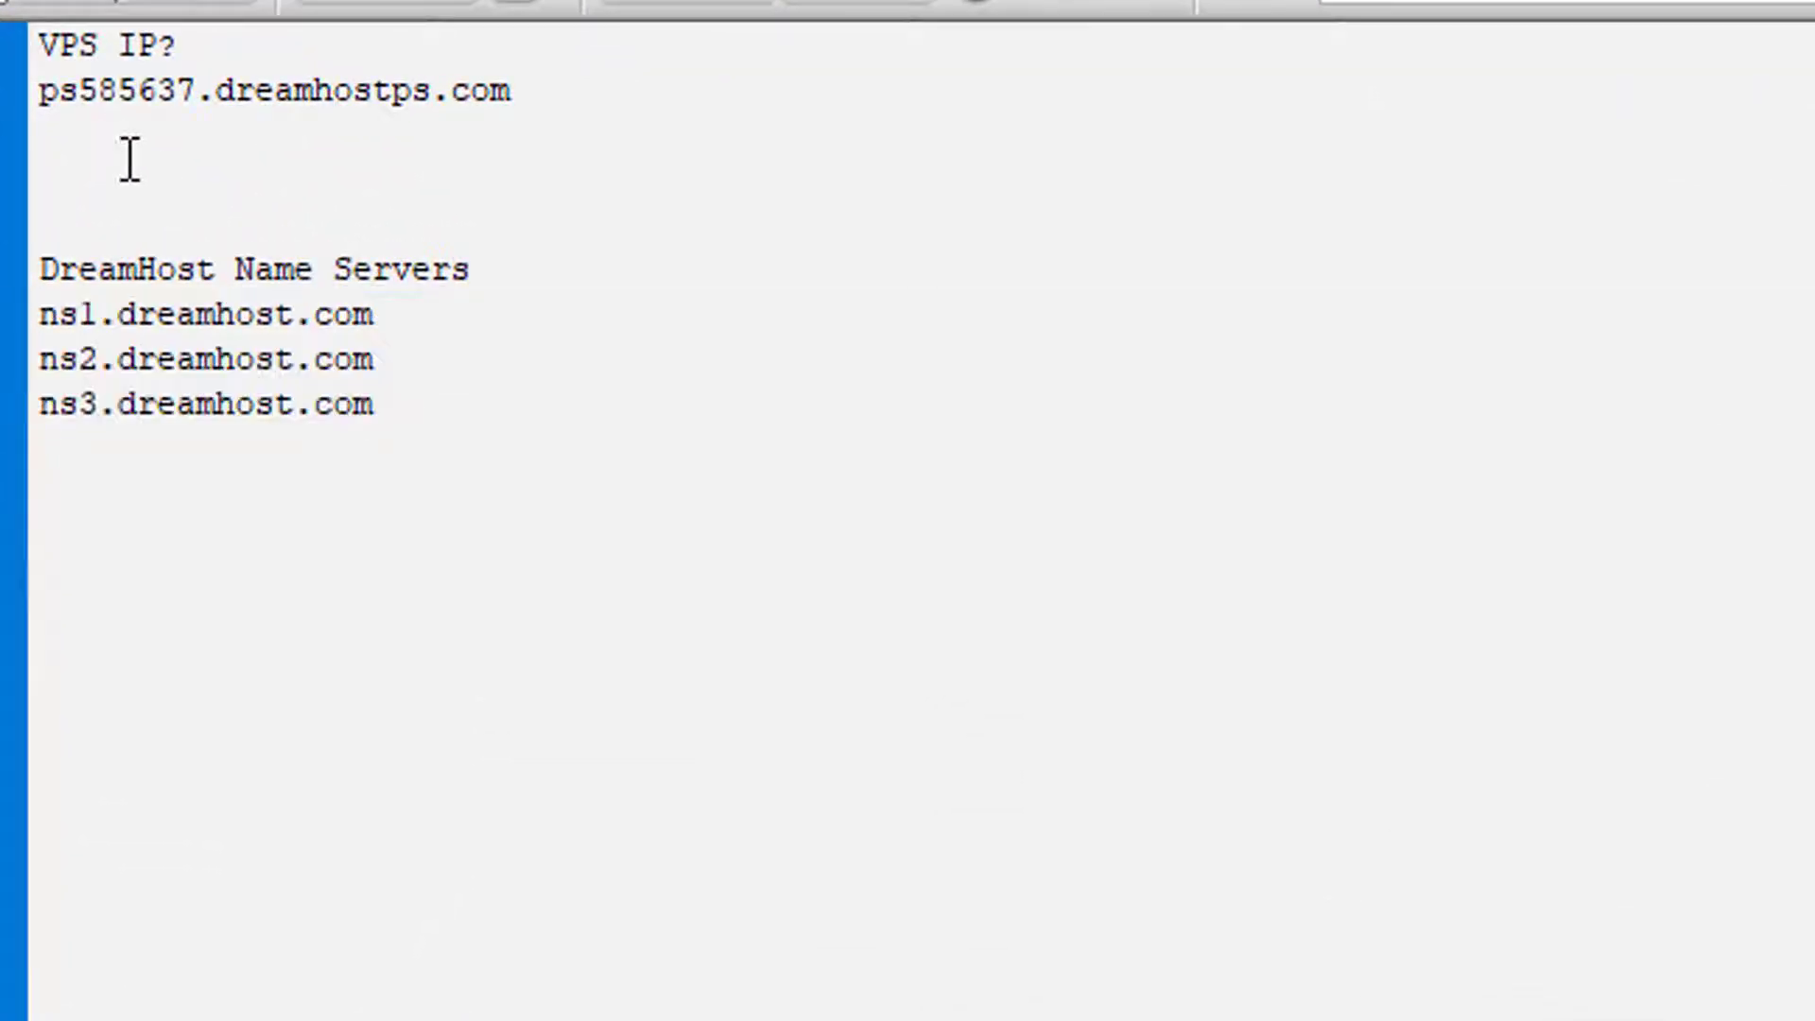
{"action": "key", "text": "ctrl+v"}
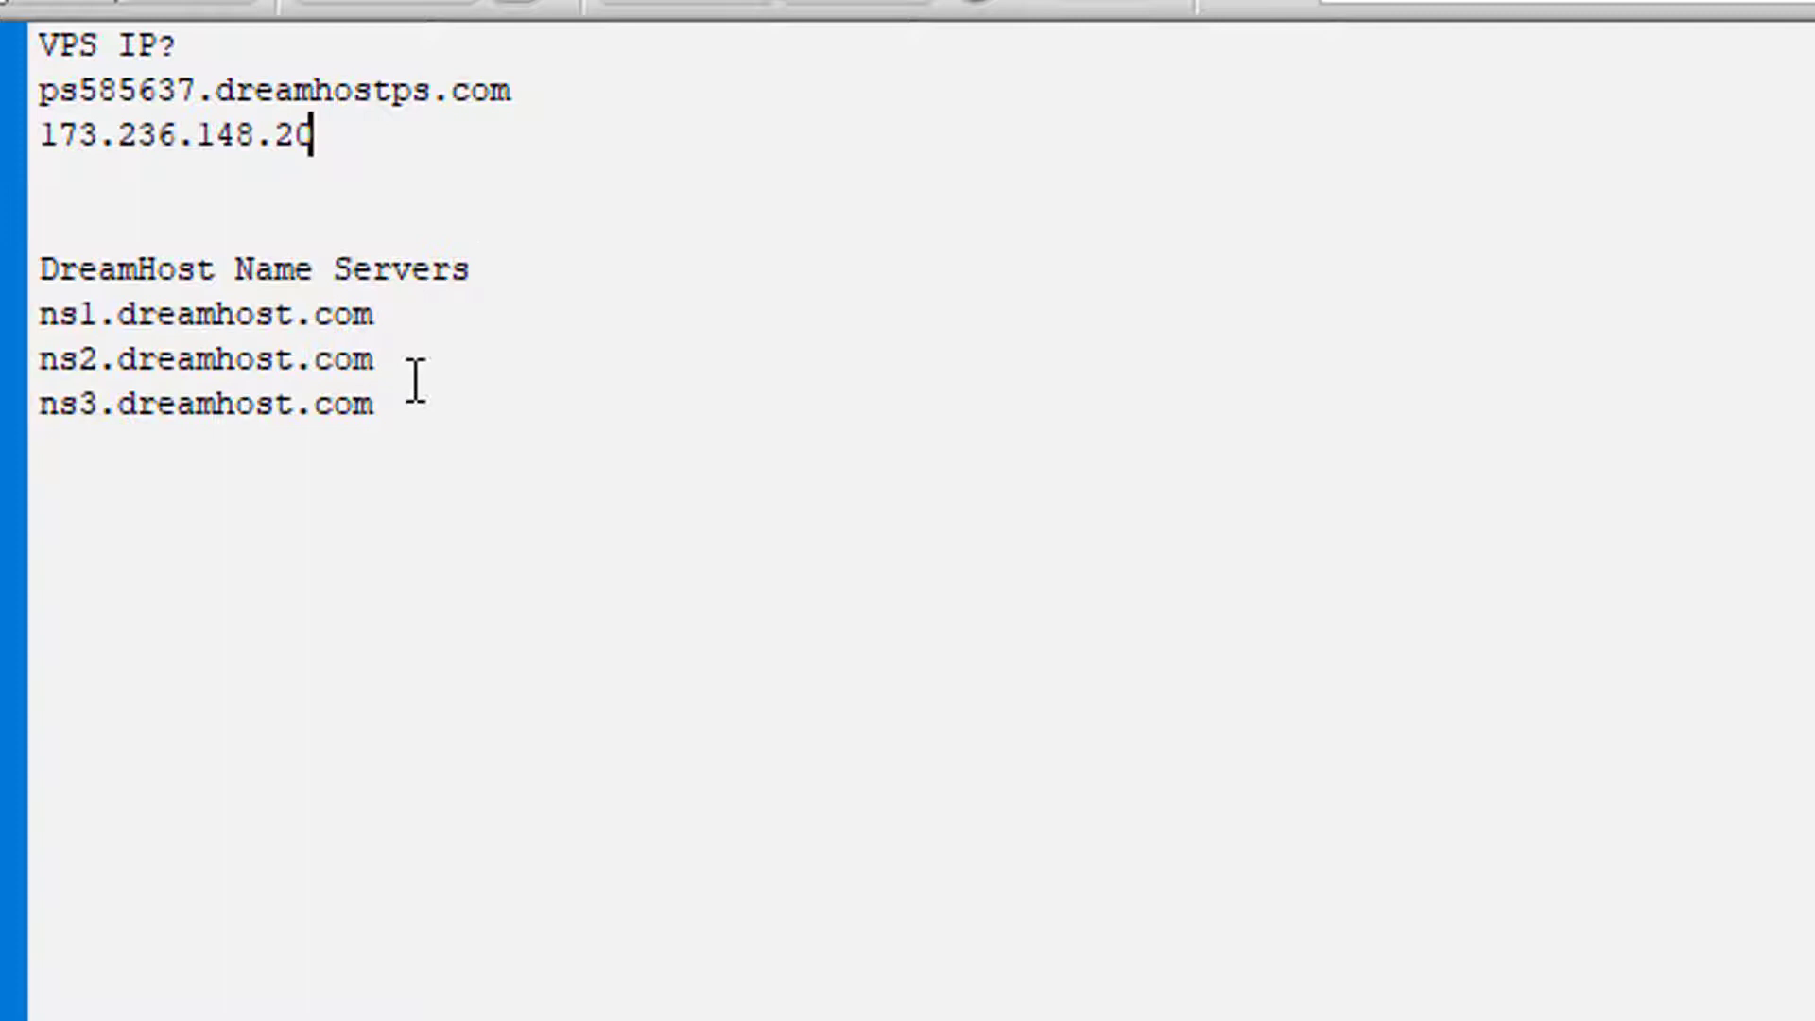
{"action": "left_click", "coordinate": [406, 409]}
{"action": "left_click_drag", "start_coordinate": [406, 409], "coordinate": [39, 270]}
{"action": "left_click", "coordinate": [172, 314]}
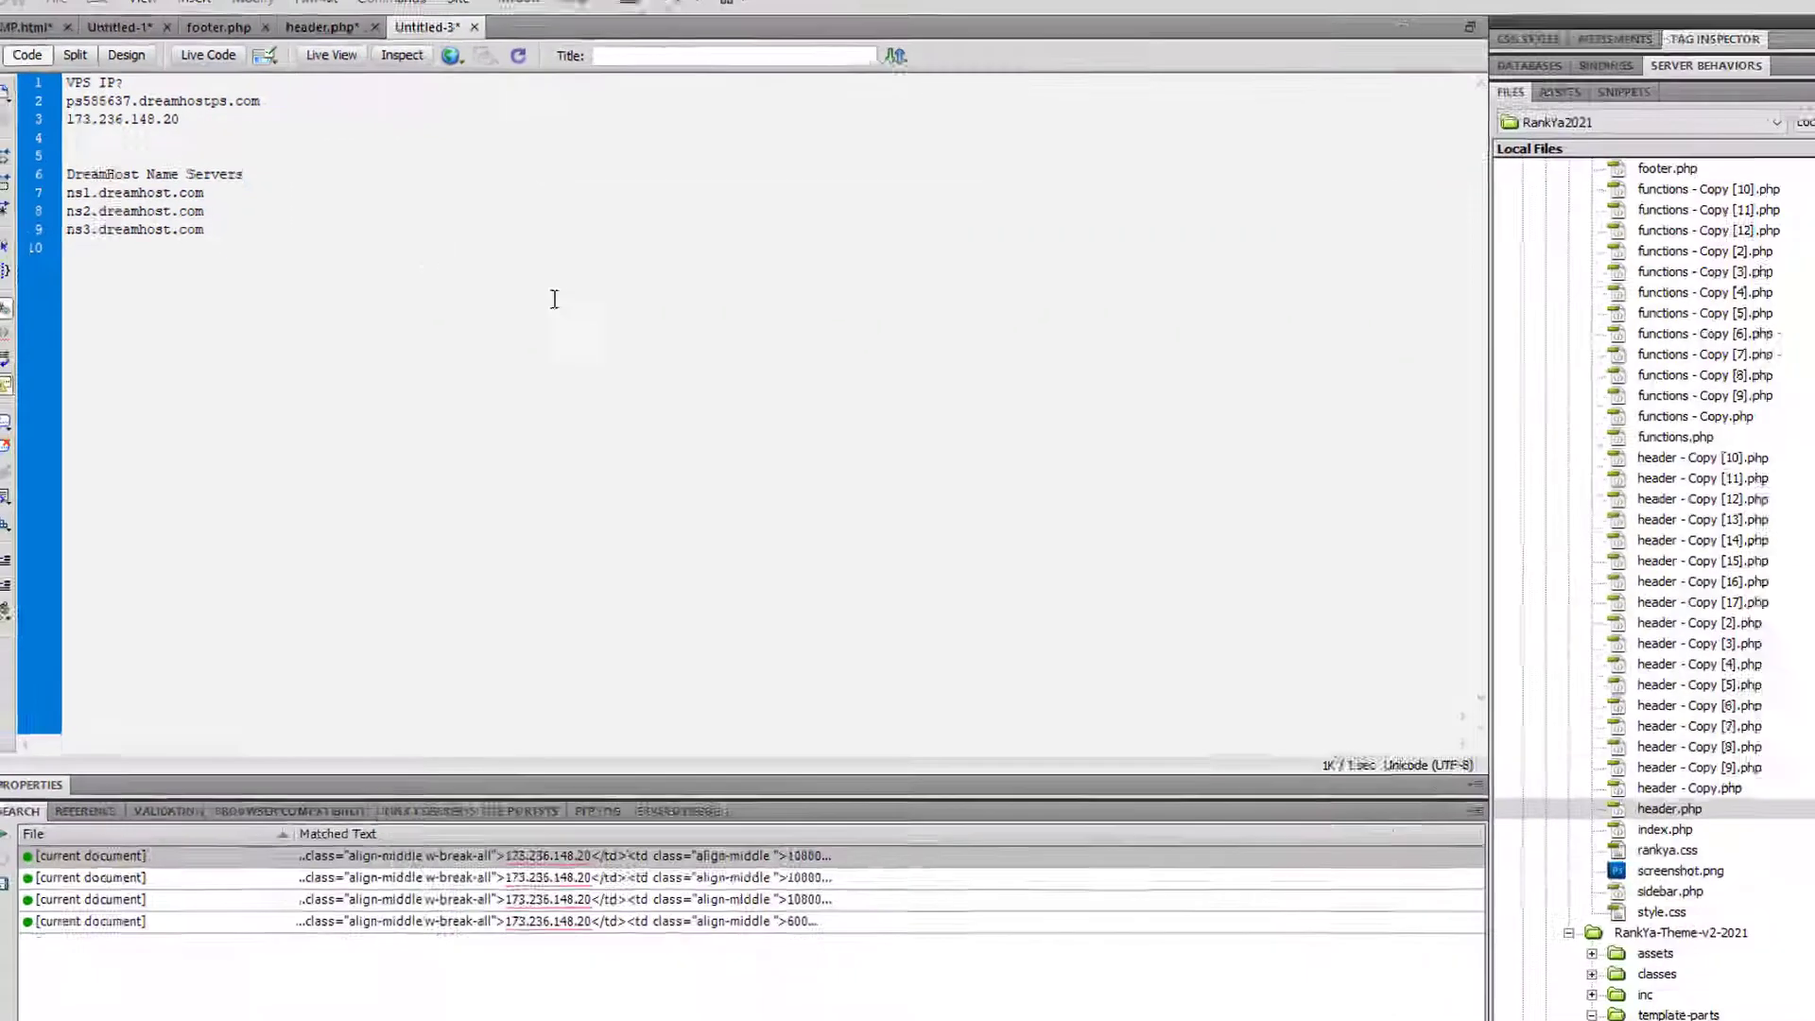
- Return to the rankya.com.au DNS page and find its NS57/NS58 domaincontrol nameservers
{"action": "left_click", "coordinate": [1091, 1002]}
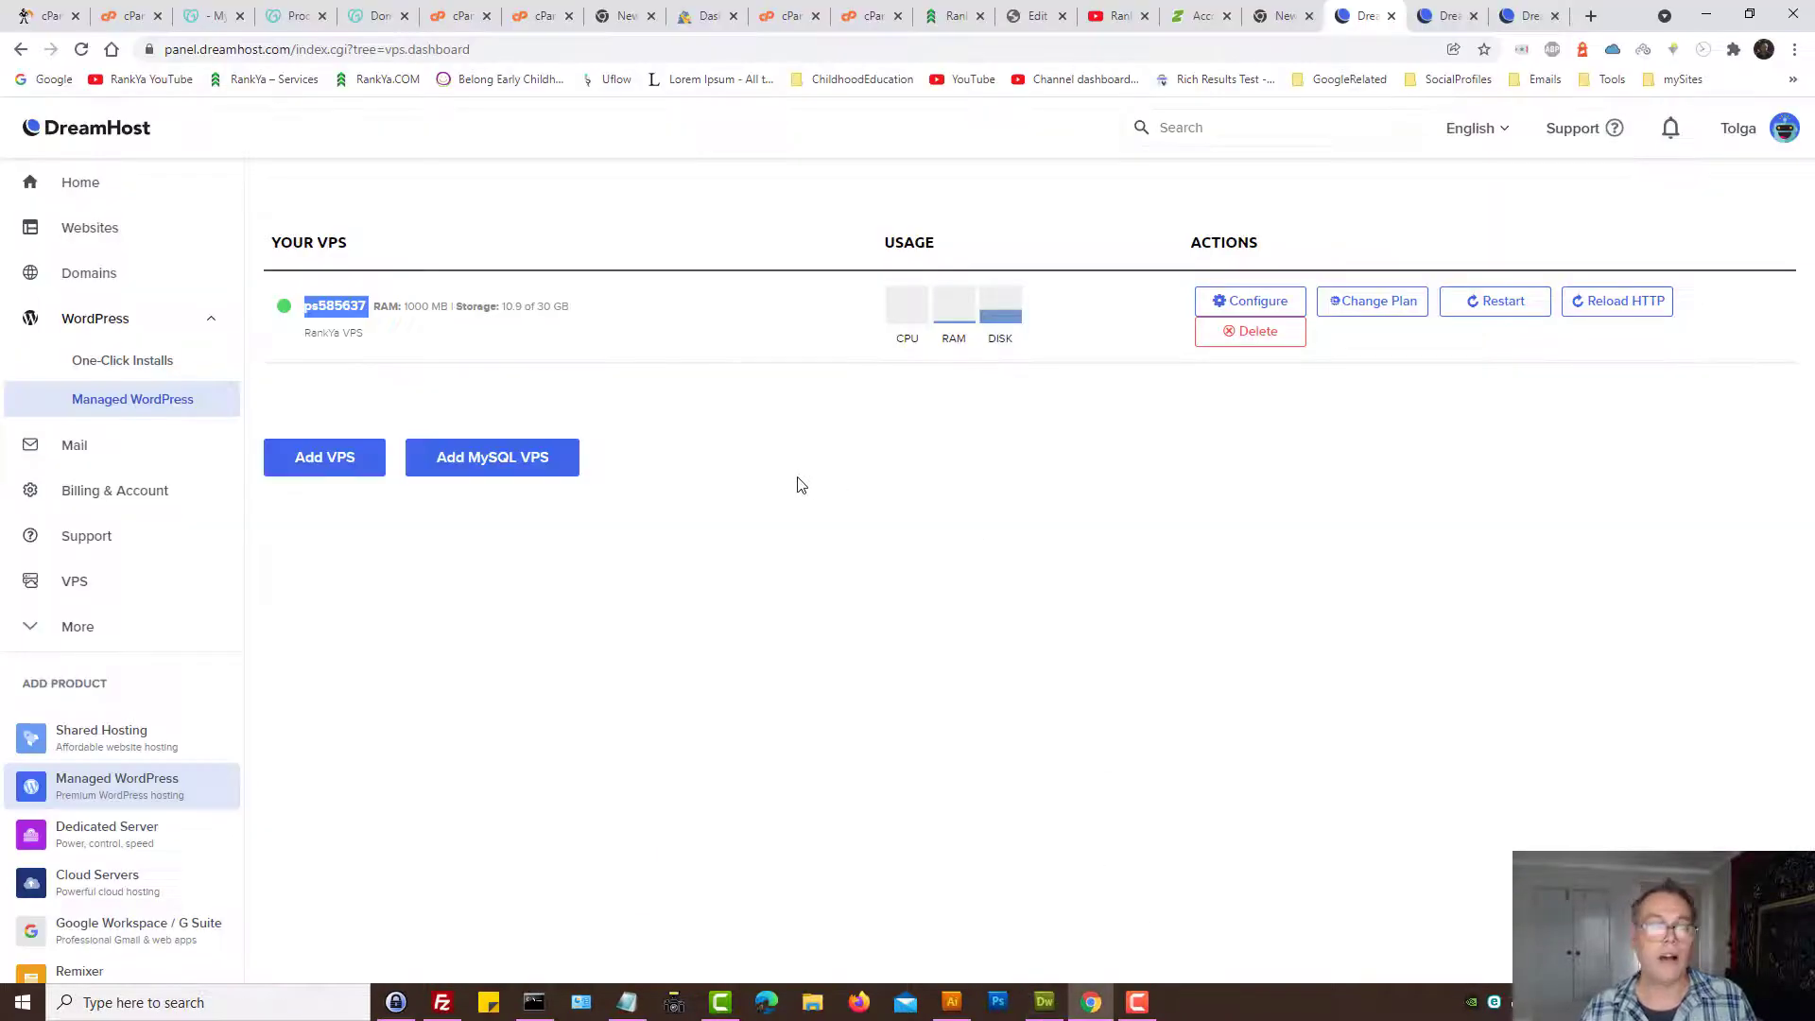
{"action": "left_click", "coordinate": [367, 11]}
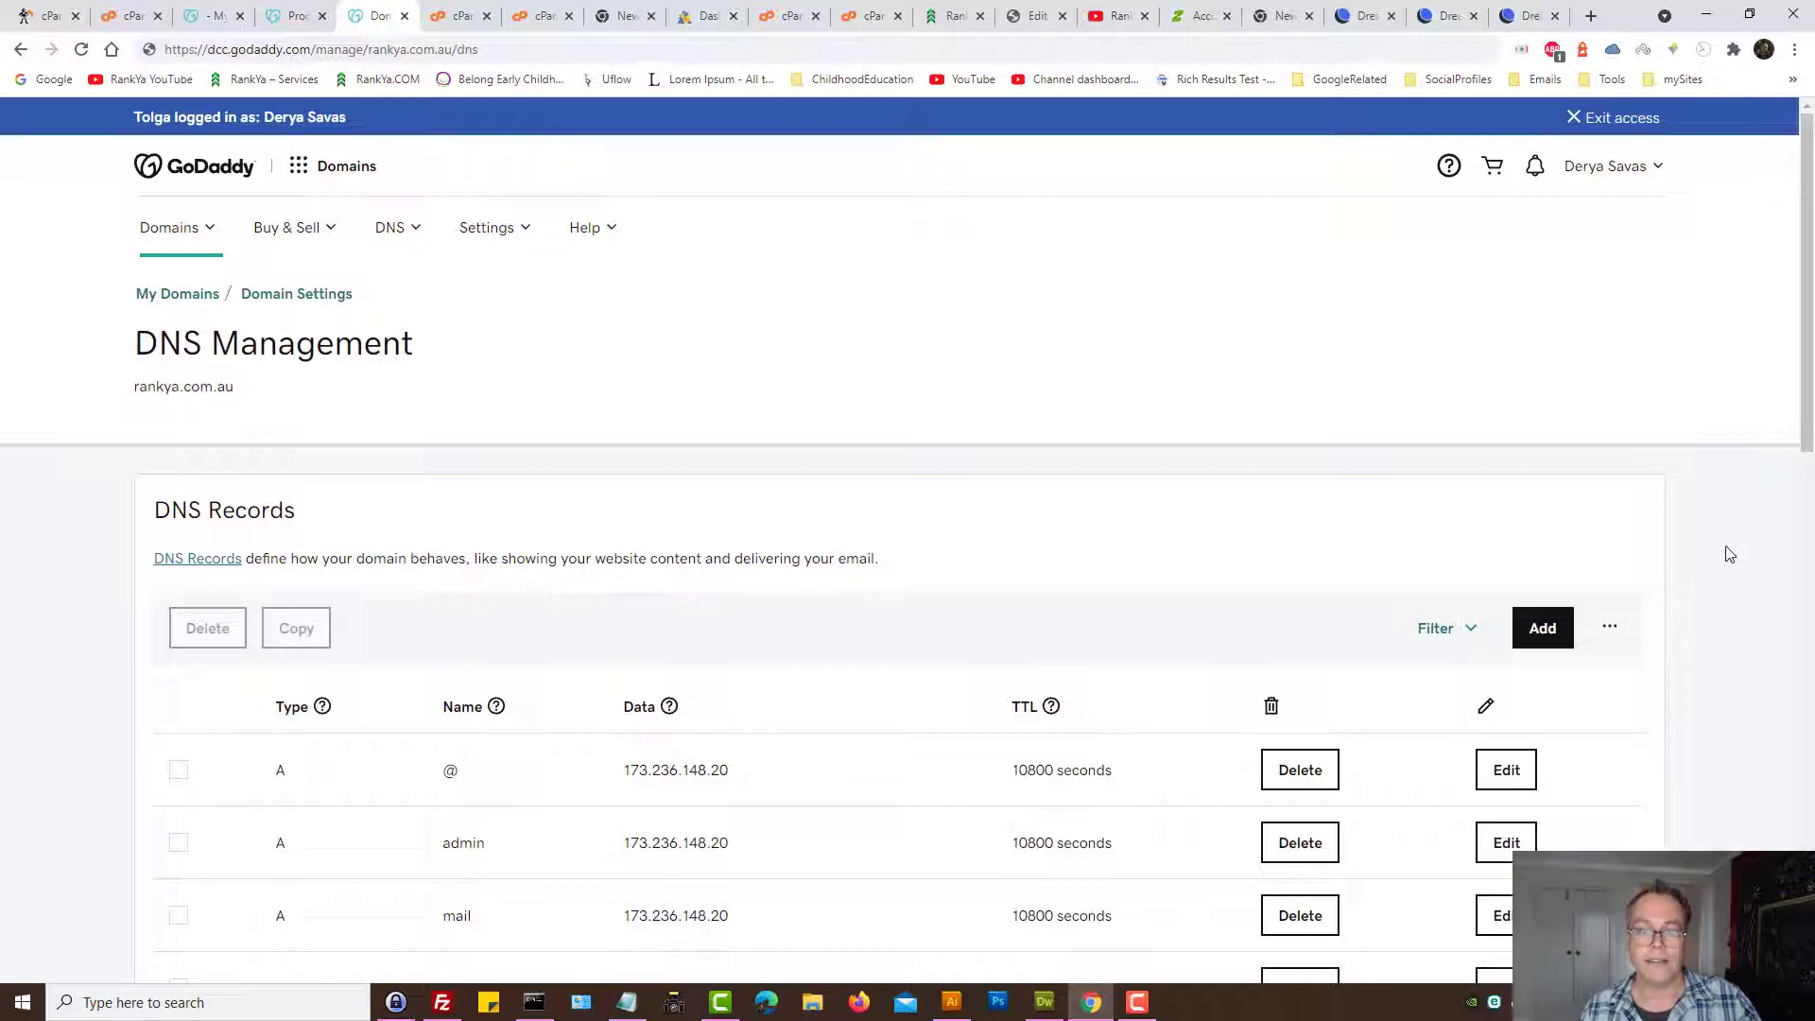
{"action": "scroll", "coordinate": [1737, 553], "scroll_direction": "down", "scroll_amount": 10}
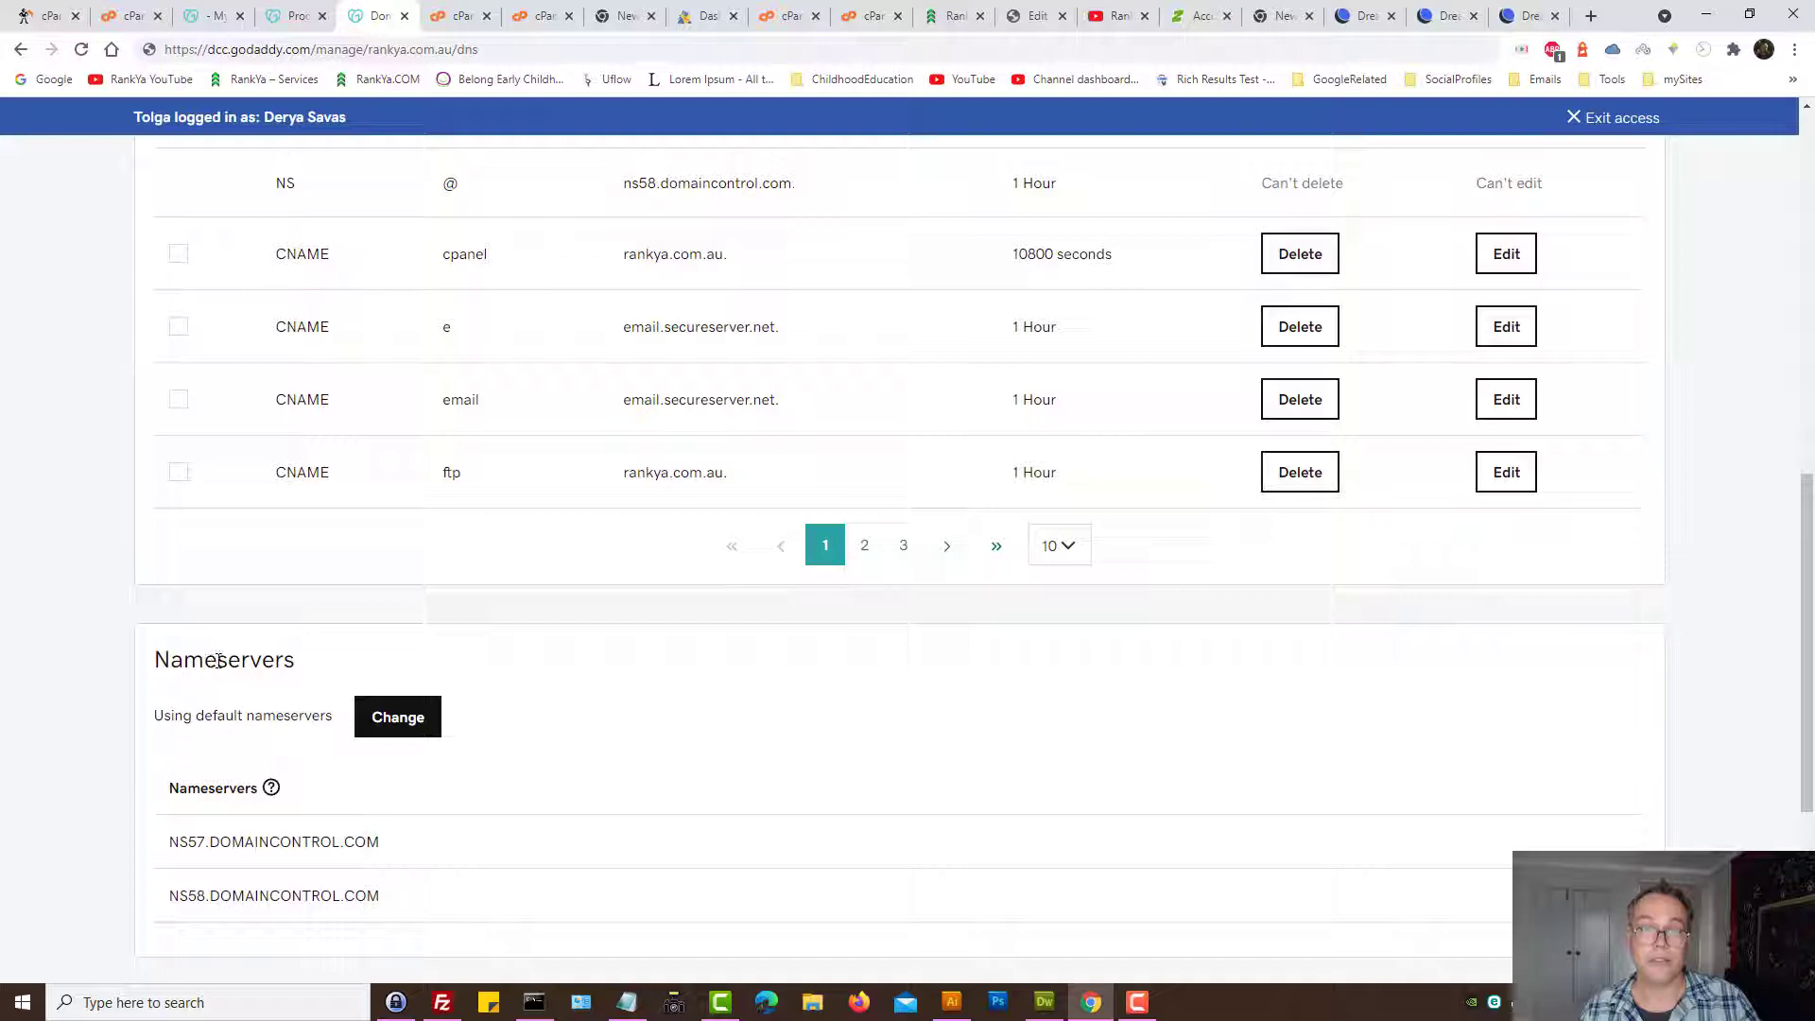
{"action": "left_click", "coordinate": [267, 16]}
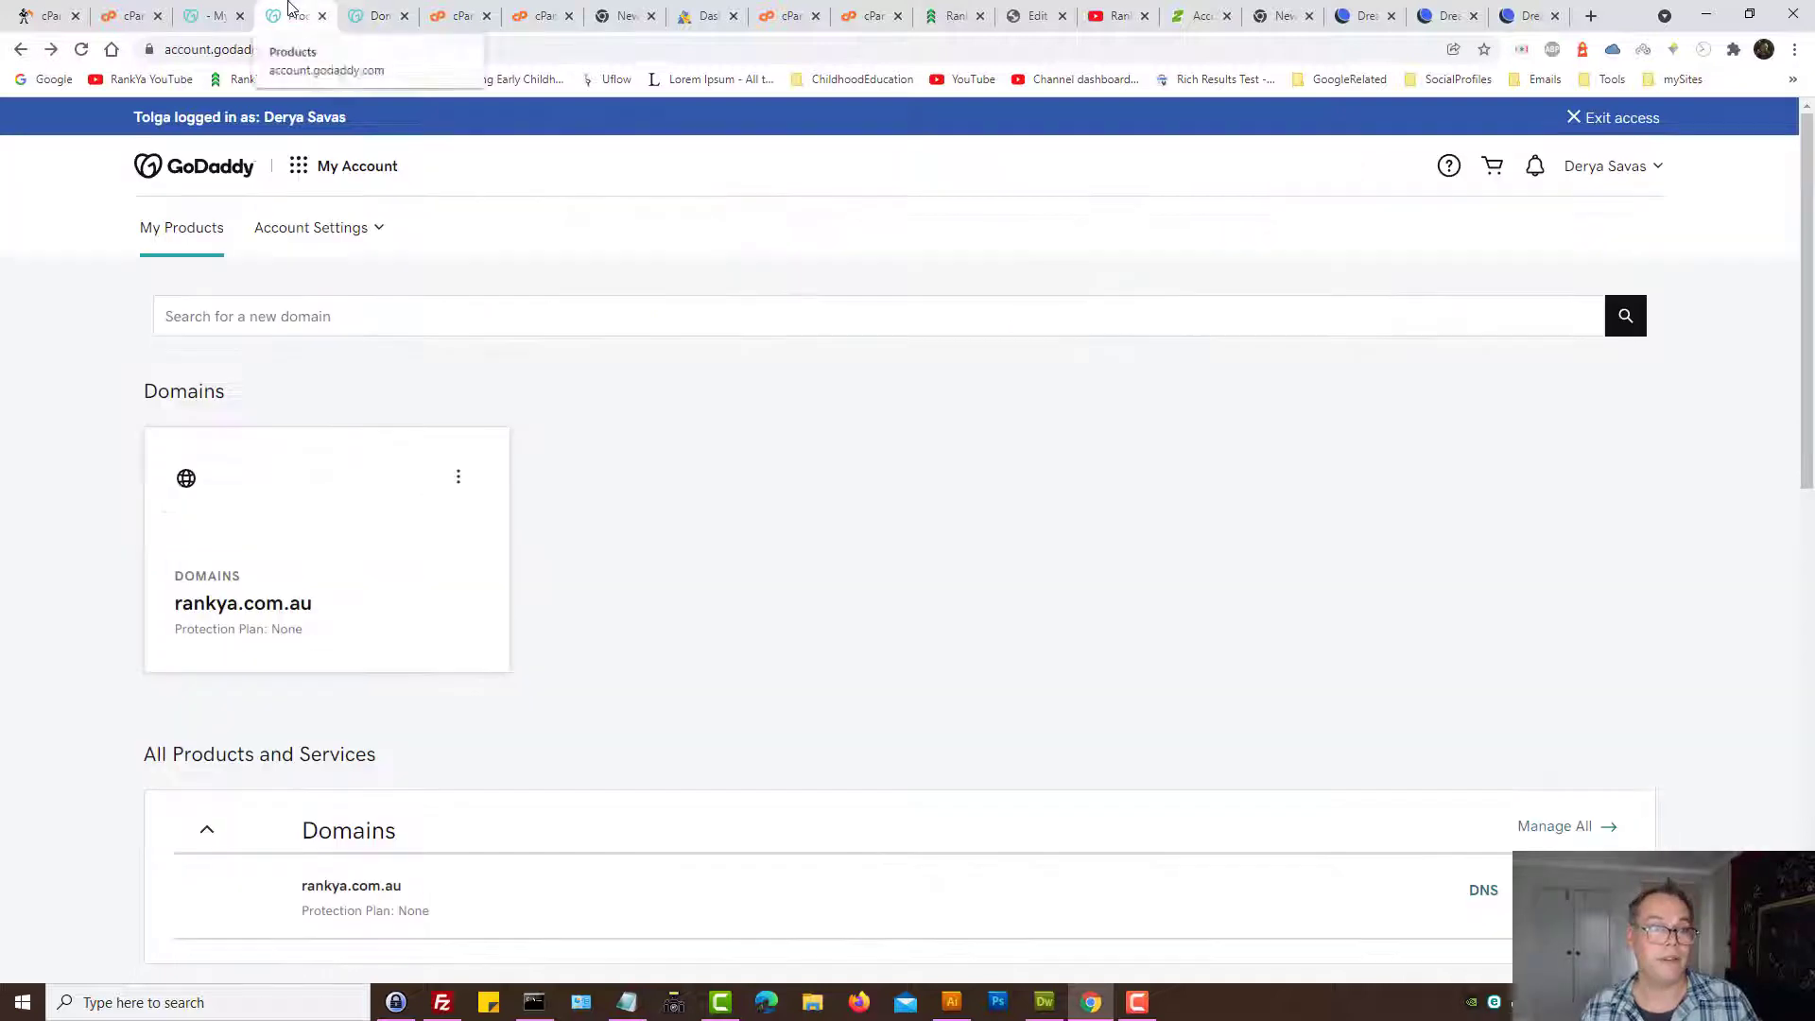
{"action": "left_click", "coordinate": [356, 236]}
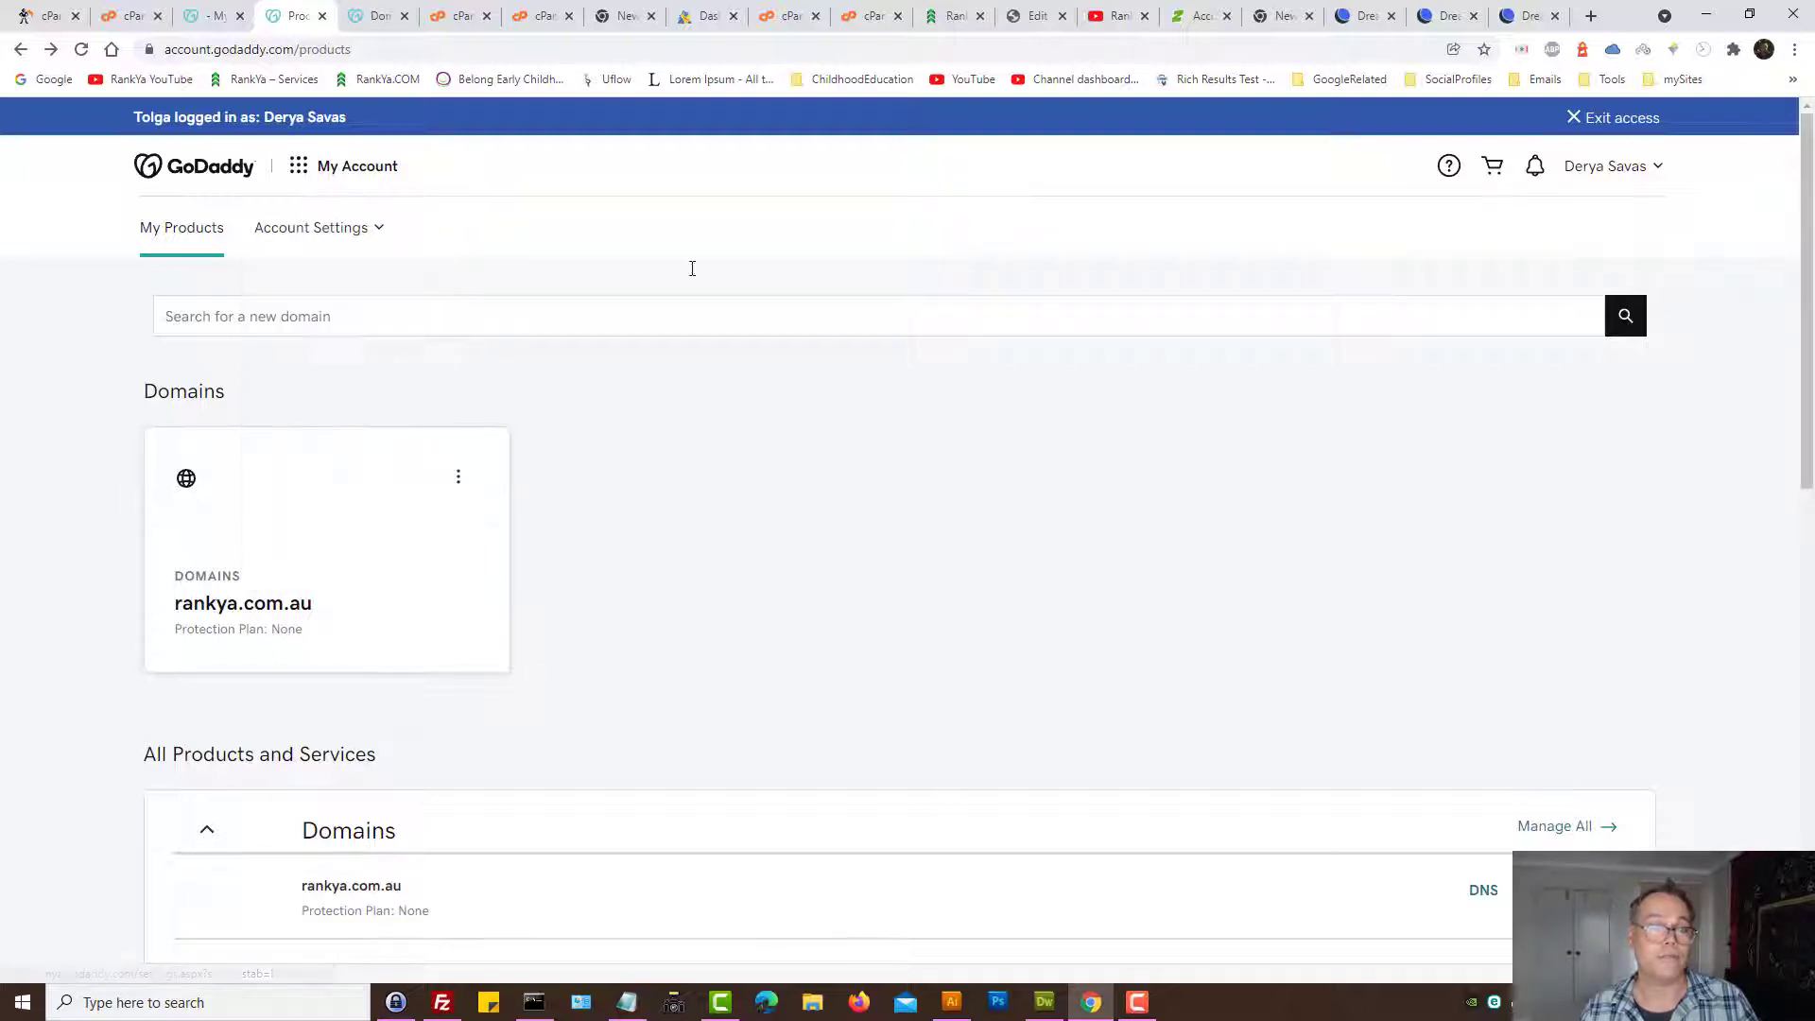
{"action": "left_click", "coordinate": [358, 17]}
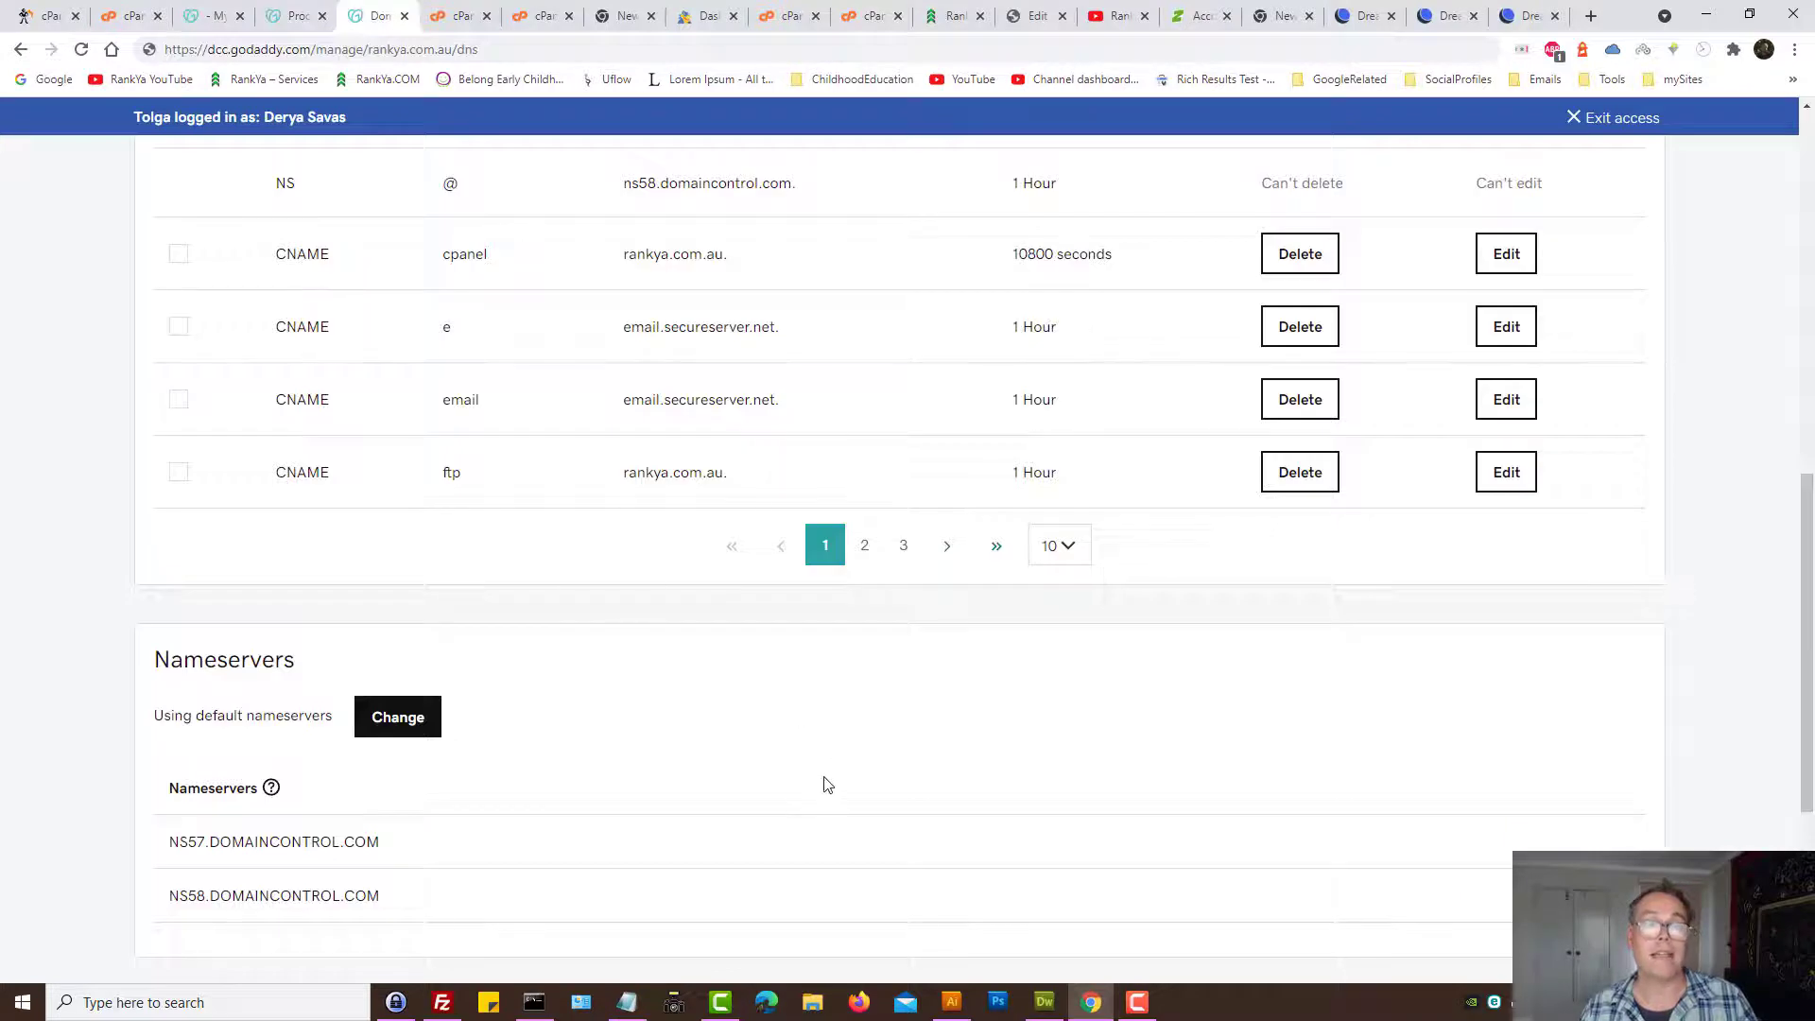
- Start changing rankya.com.au's nameservers, choosing to enter custom nameservers
{"action": "left_click", "coordinate": [383, 725]}
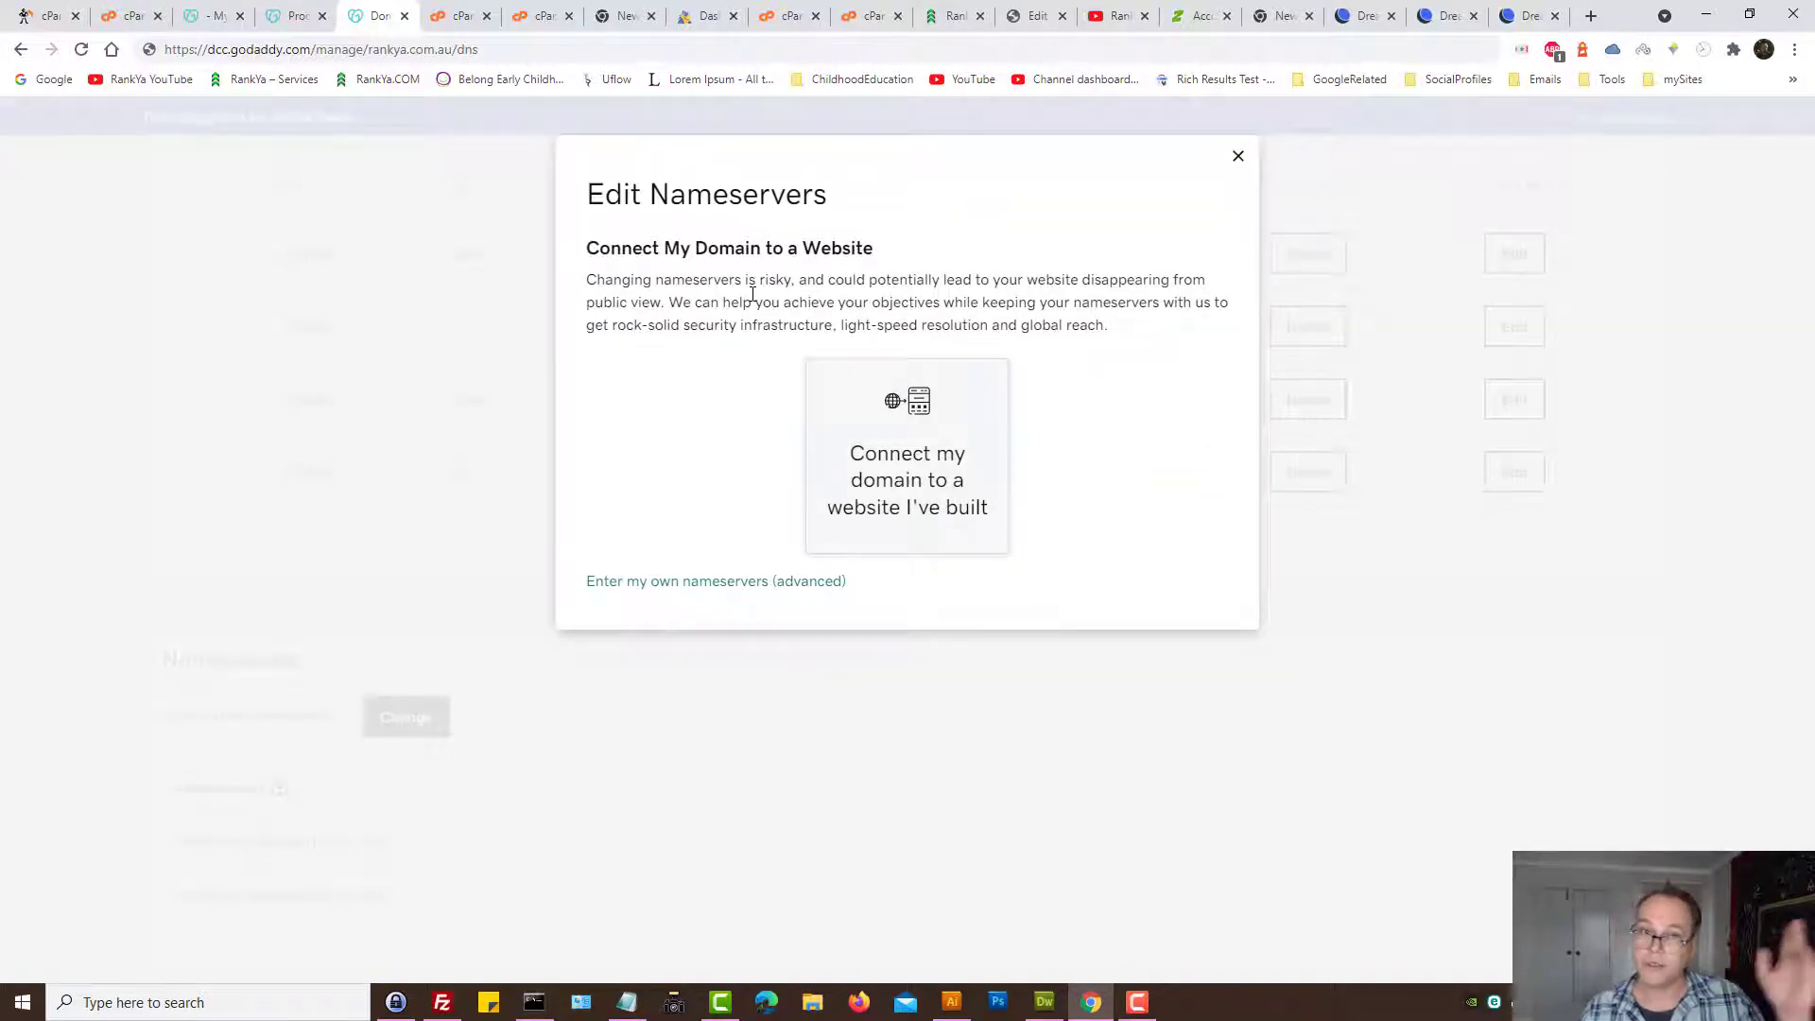
{"action": "left_click_drag", "start_coordinate": [657, 279], "coordinate": [1099, 318]}
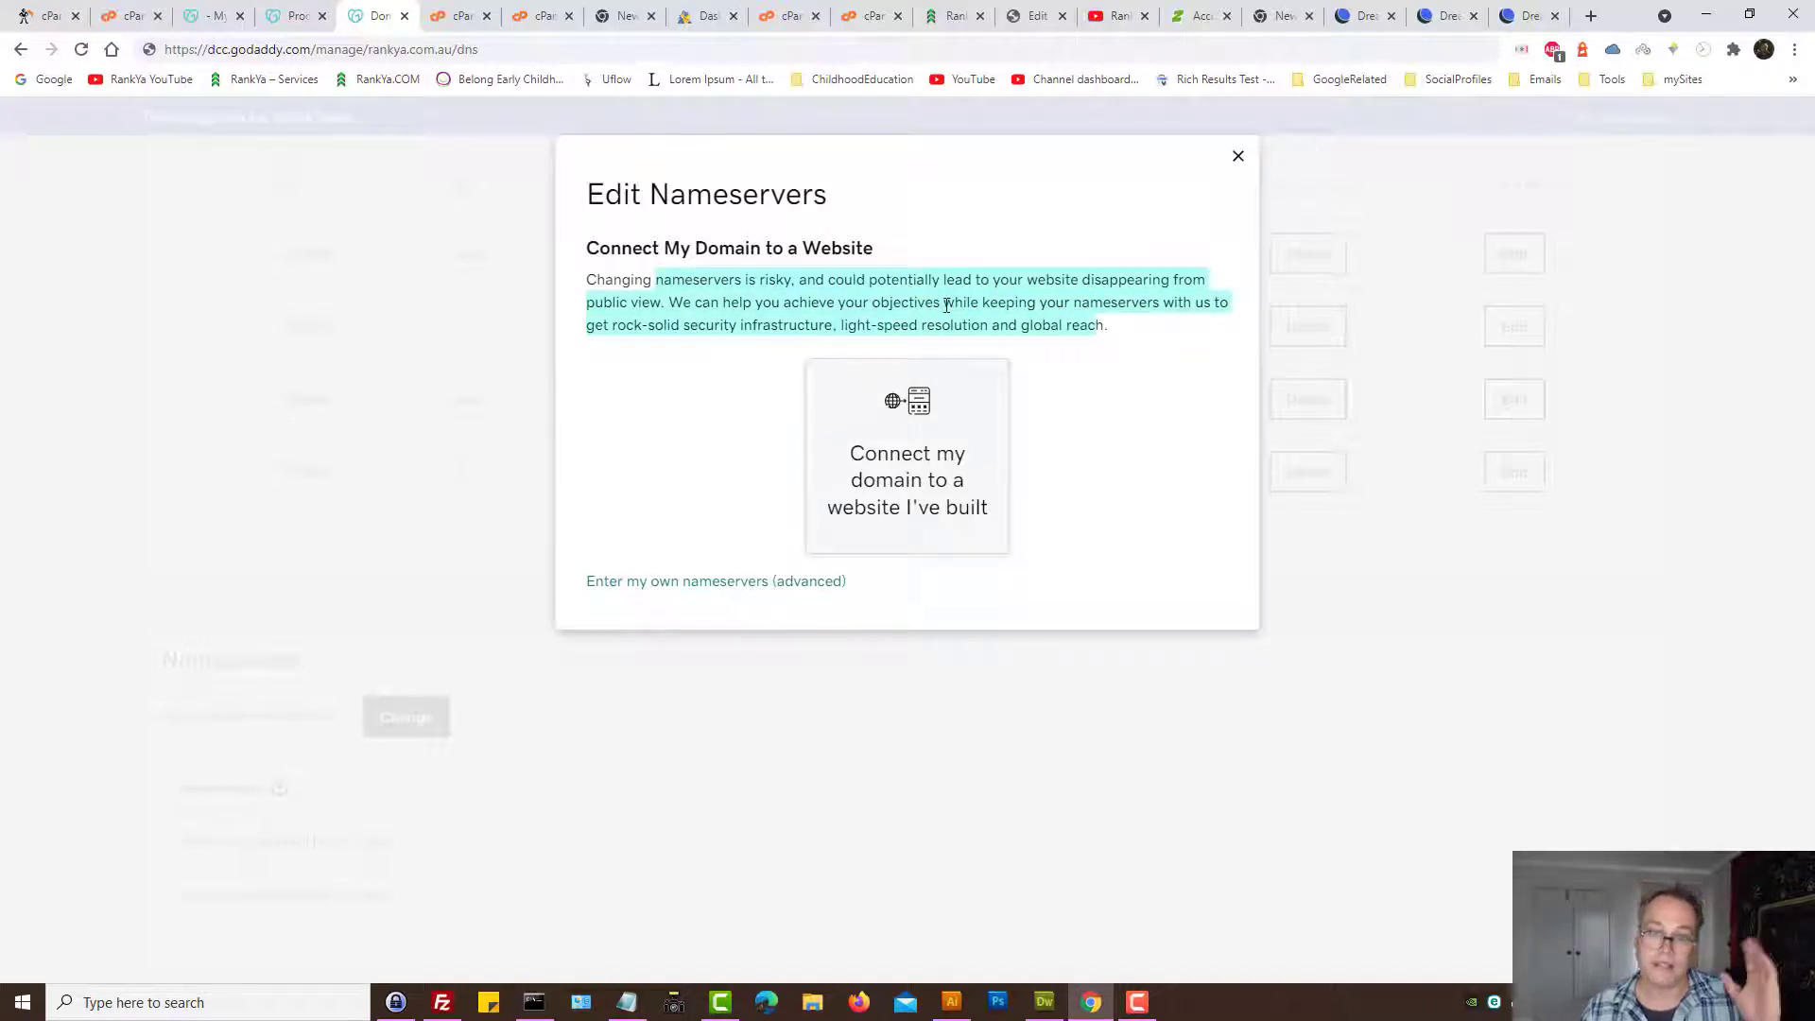
{"action": "left_click", "coordinate": [1028, 296]}
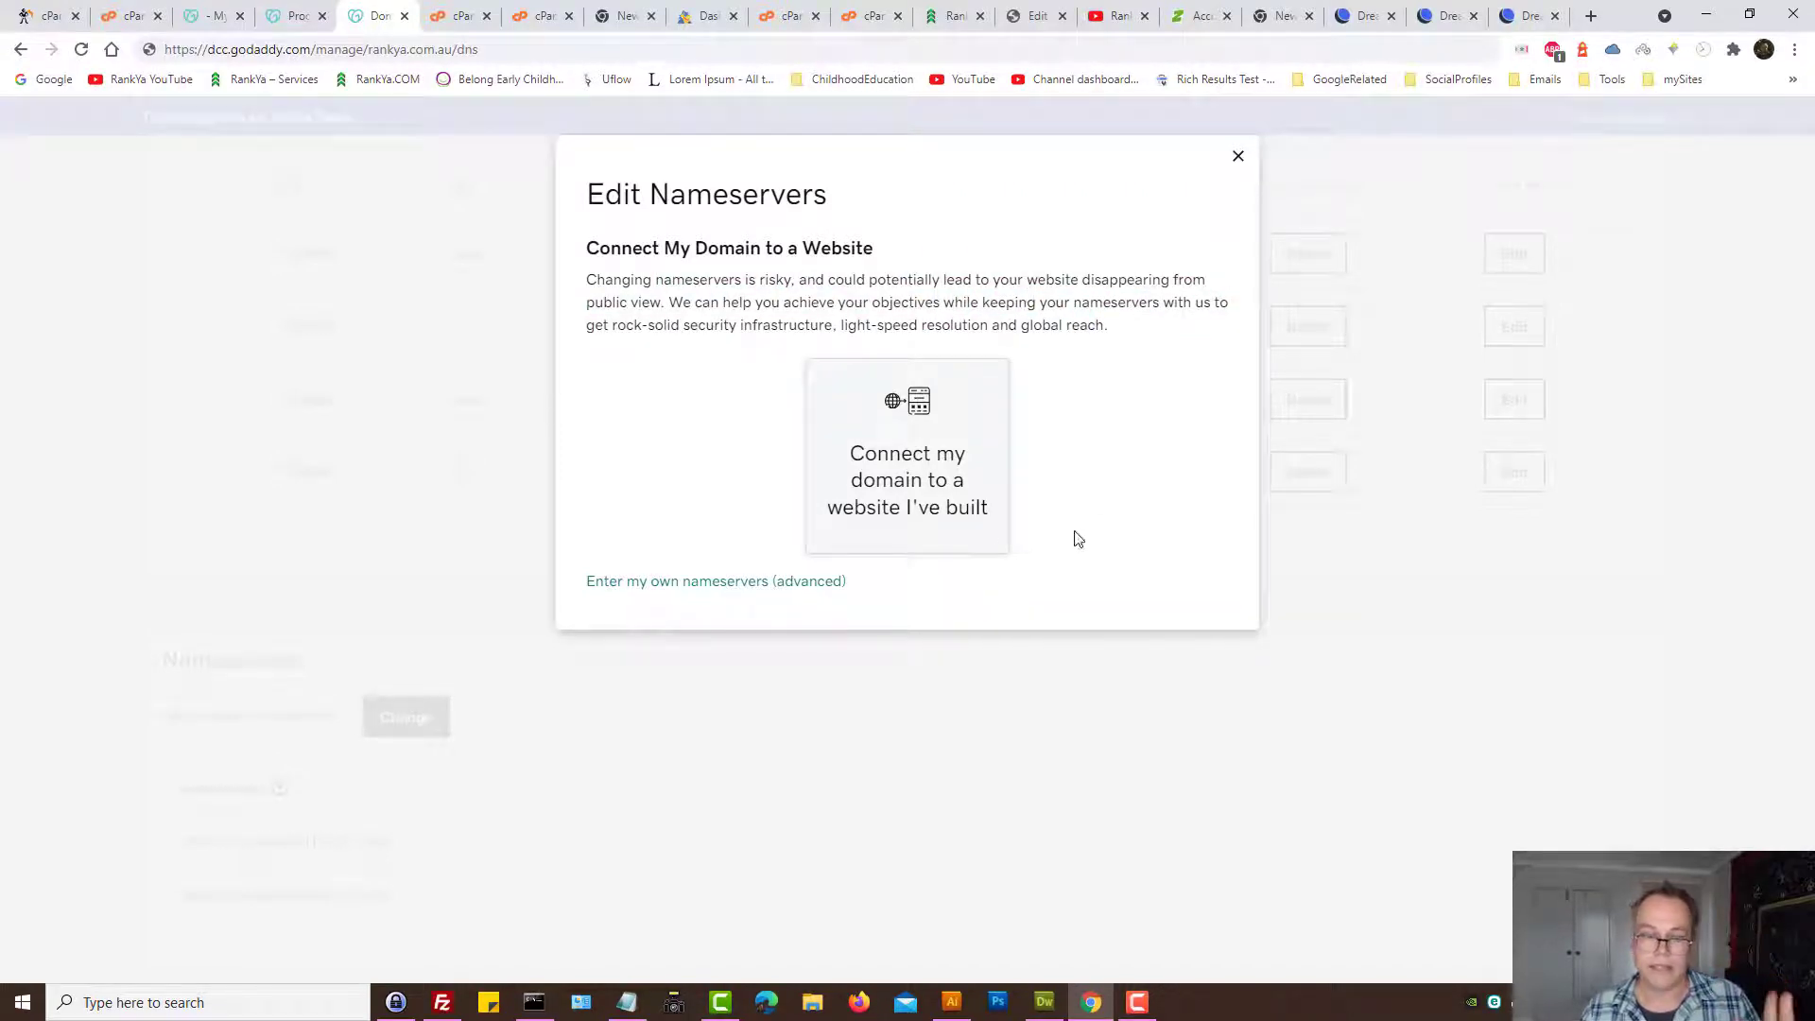
{"action": "left_click", "coordinate": [672, 583]}
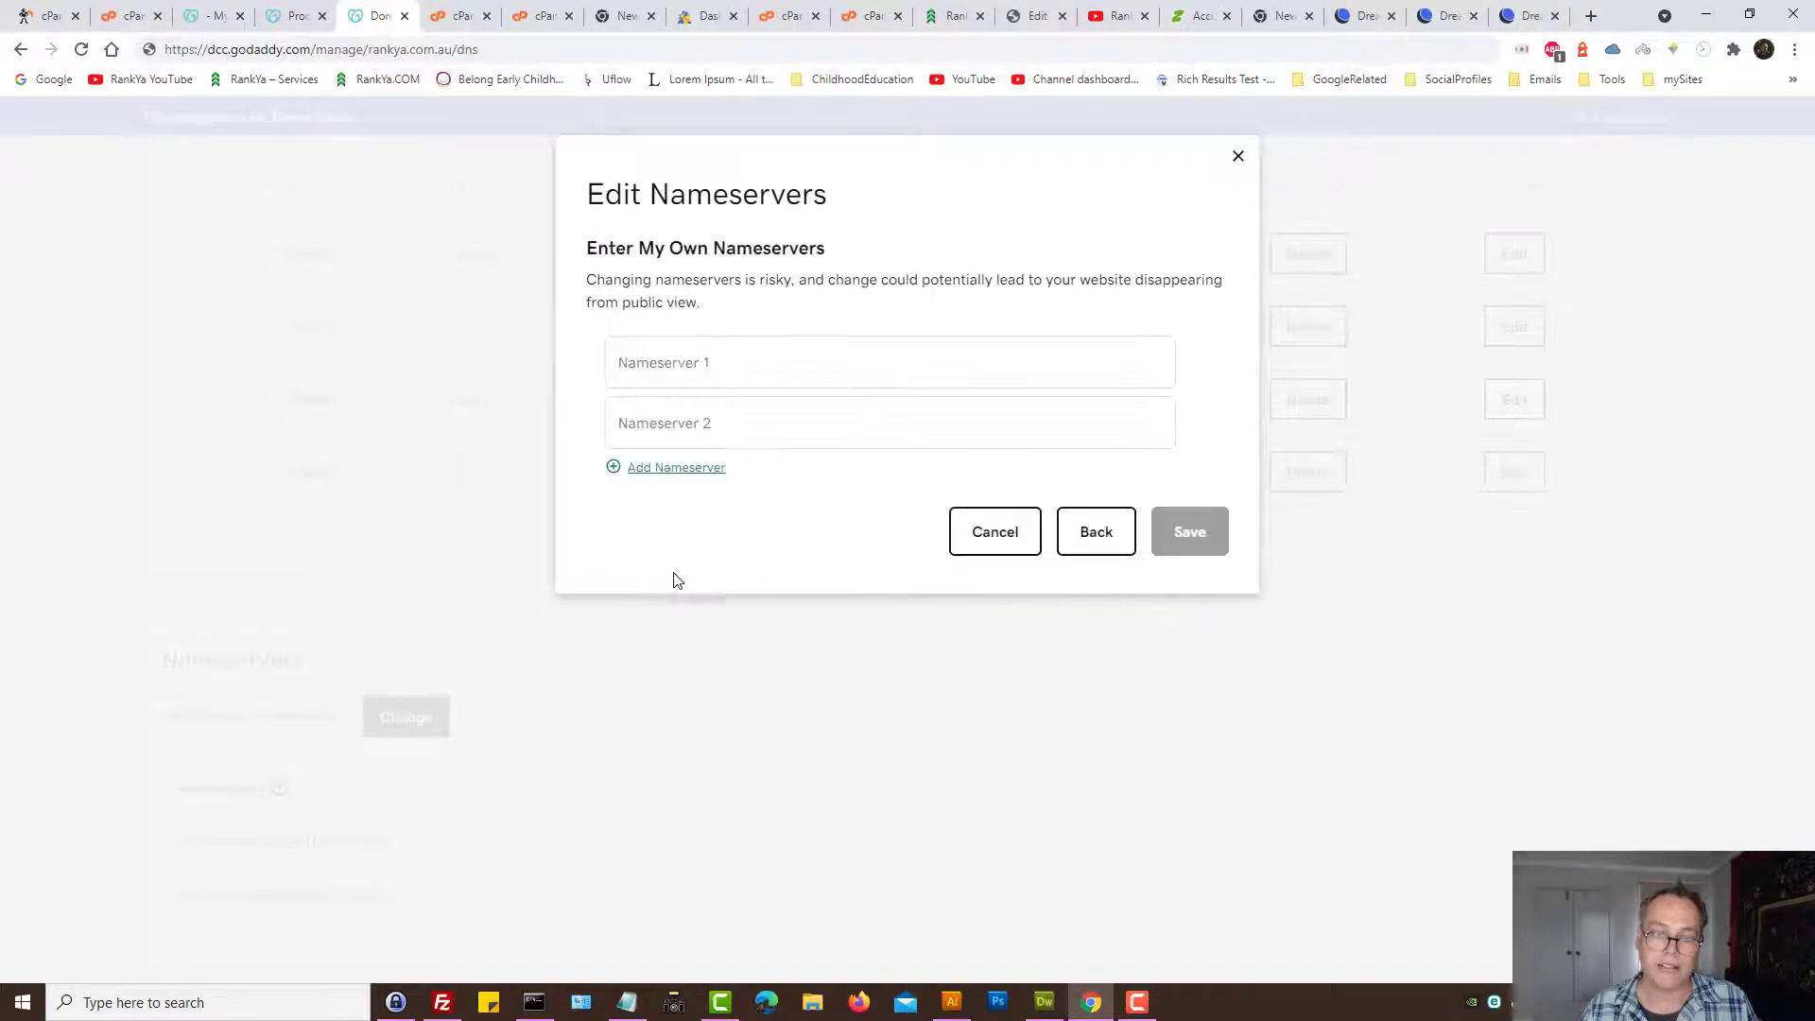
{"action": "left_click", "coordinate": [692, 371]}
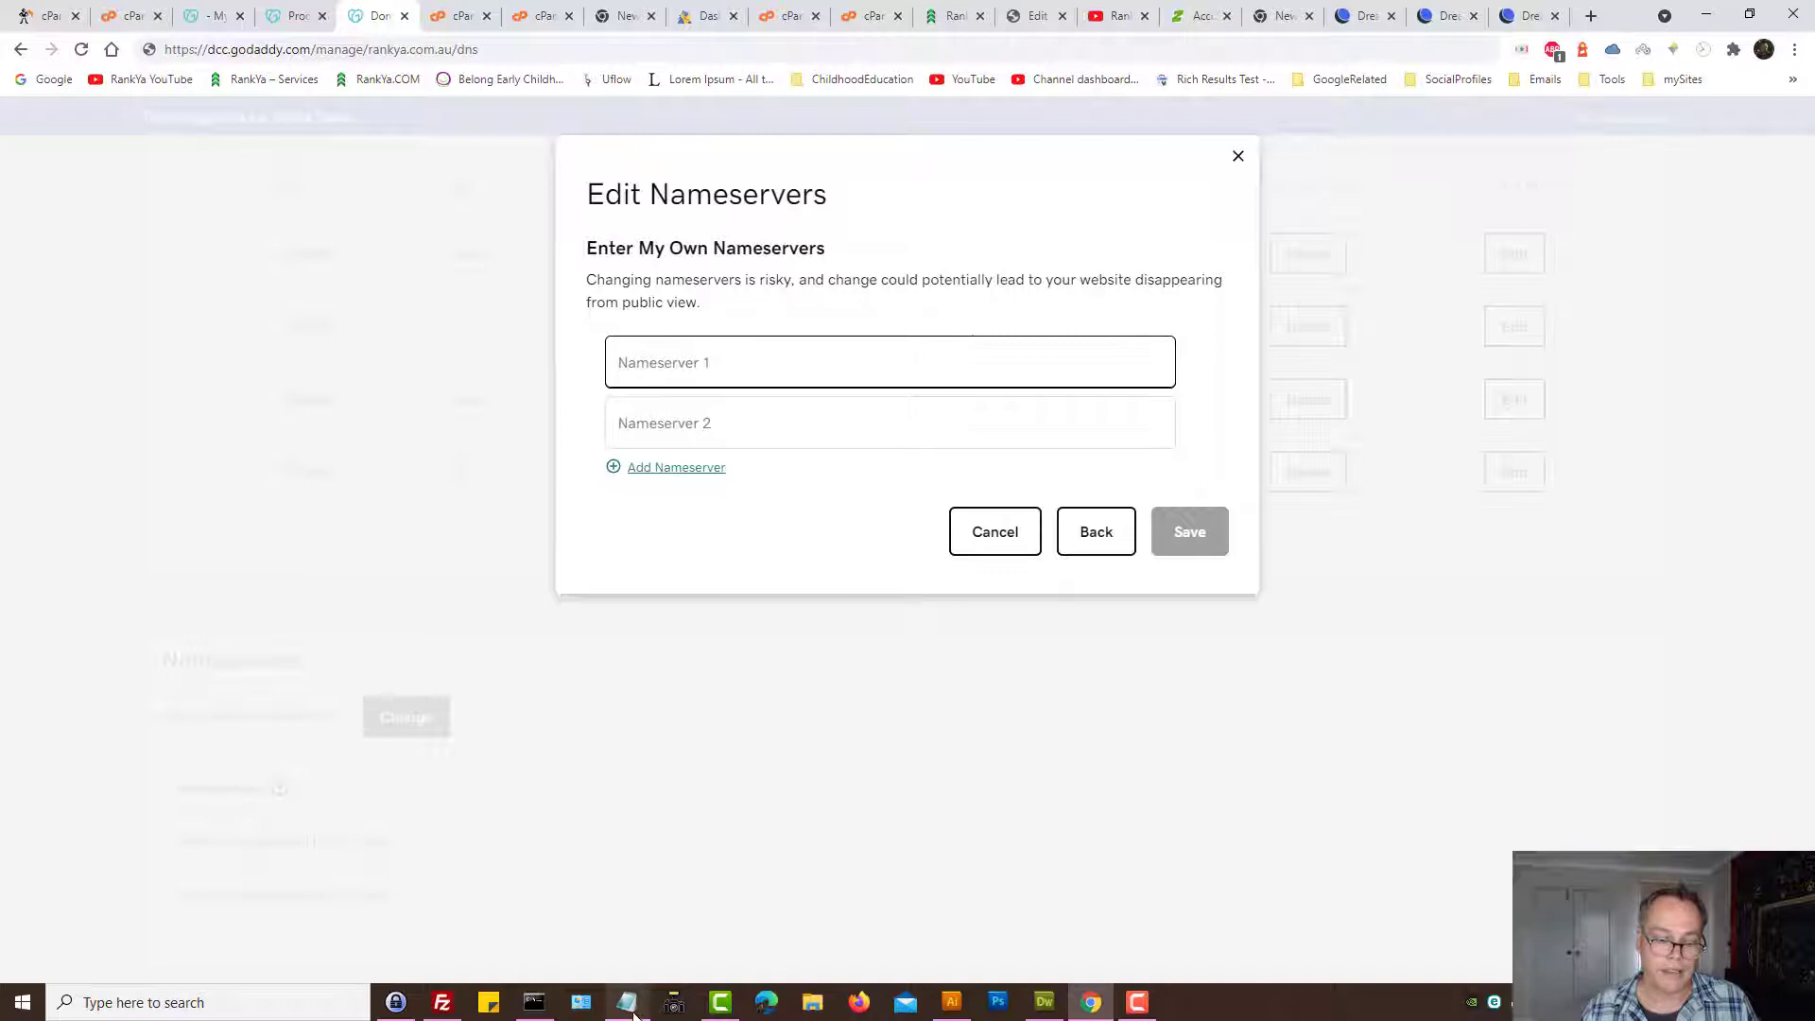
- Enter ns1.dreamhost.com and ns2.dreamhost.com as the first two nameservers, copied from the notes
{"action": "left_click", "coordinate": [1059, 1004]}
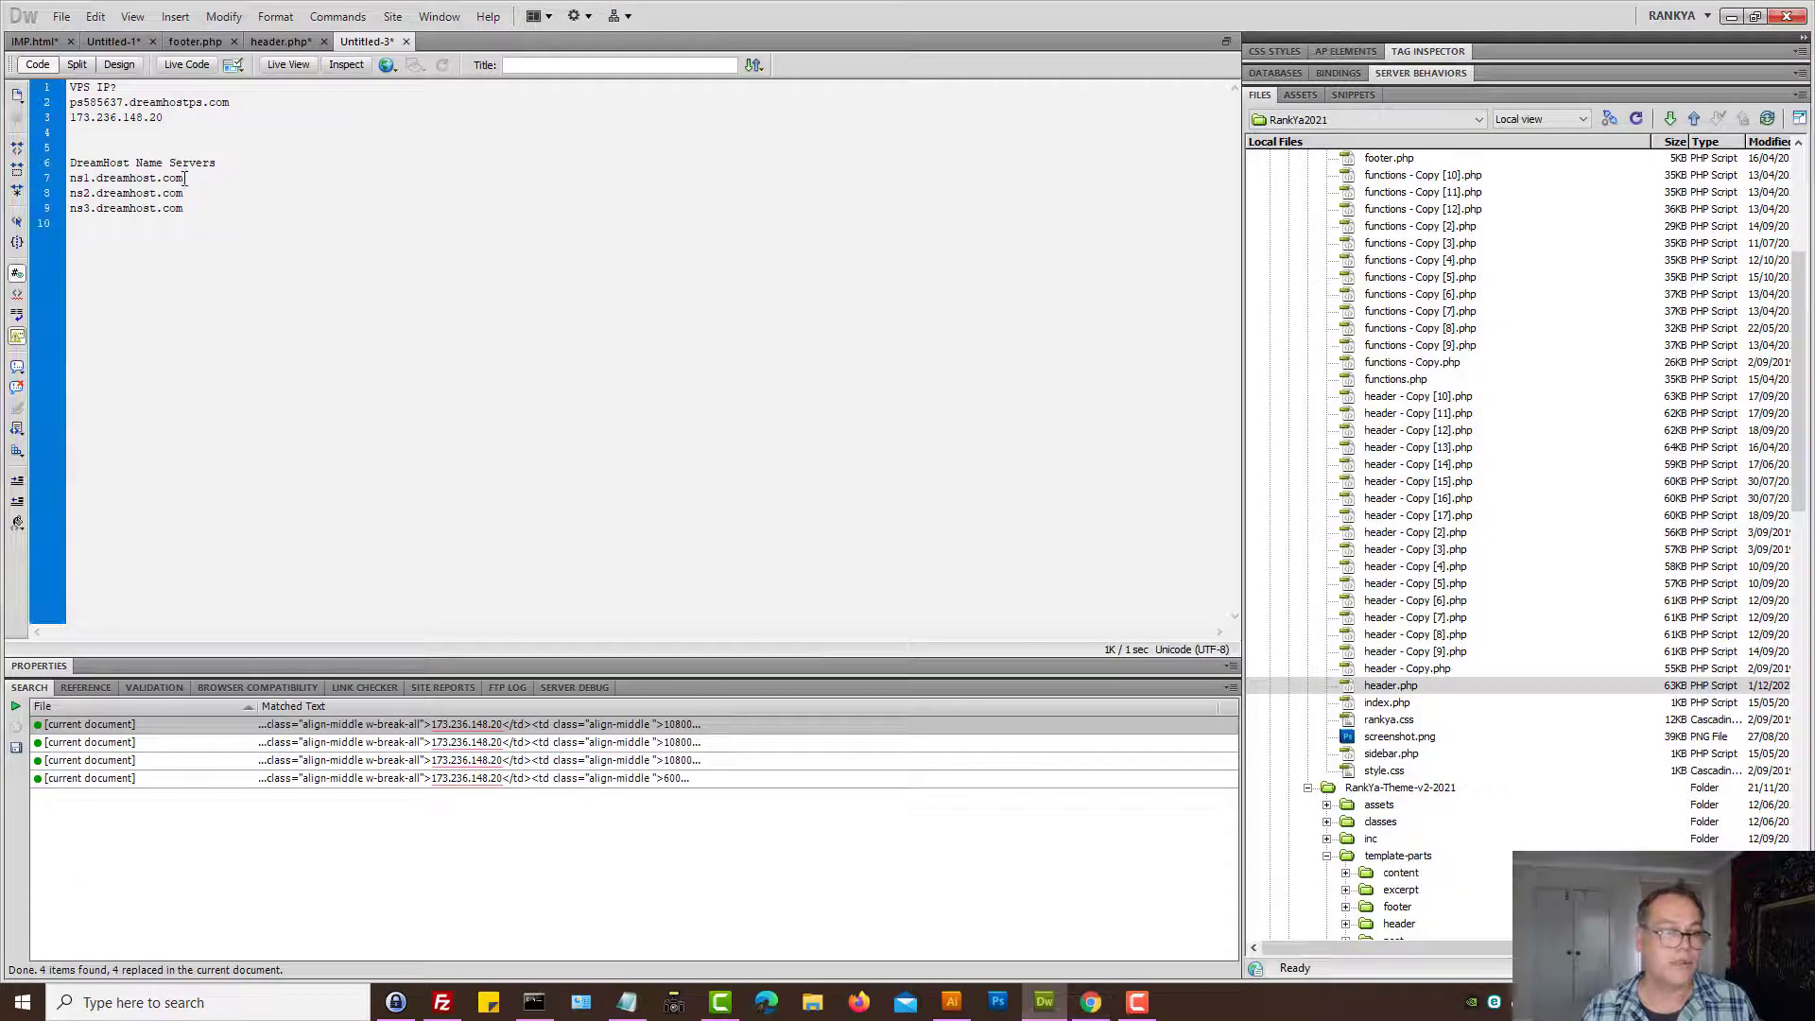
{"action": "left_click_drag", "start_coordinate": [187, 178], "coordinate": [68, 178]}
{"action": "right_click", "coordinate": [112, 183]}
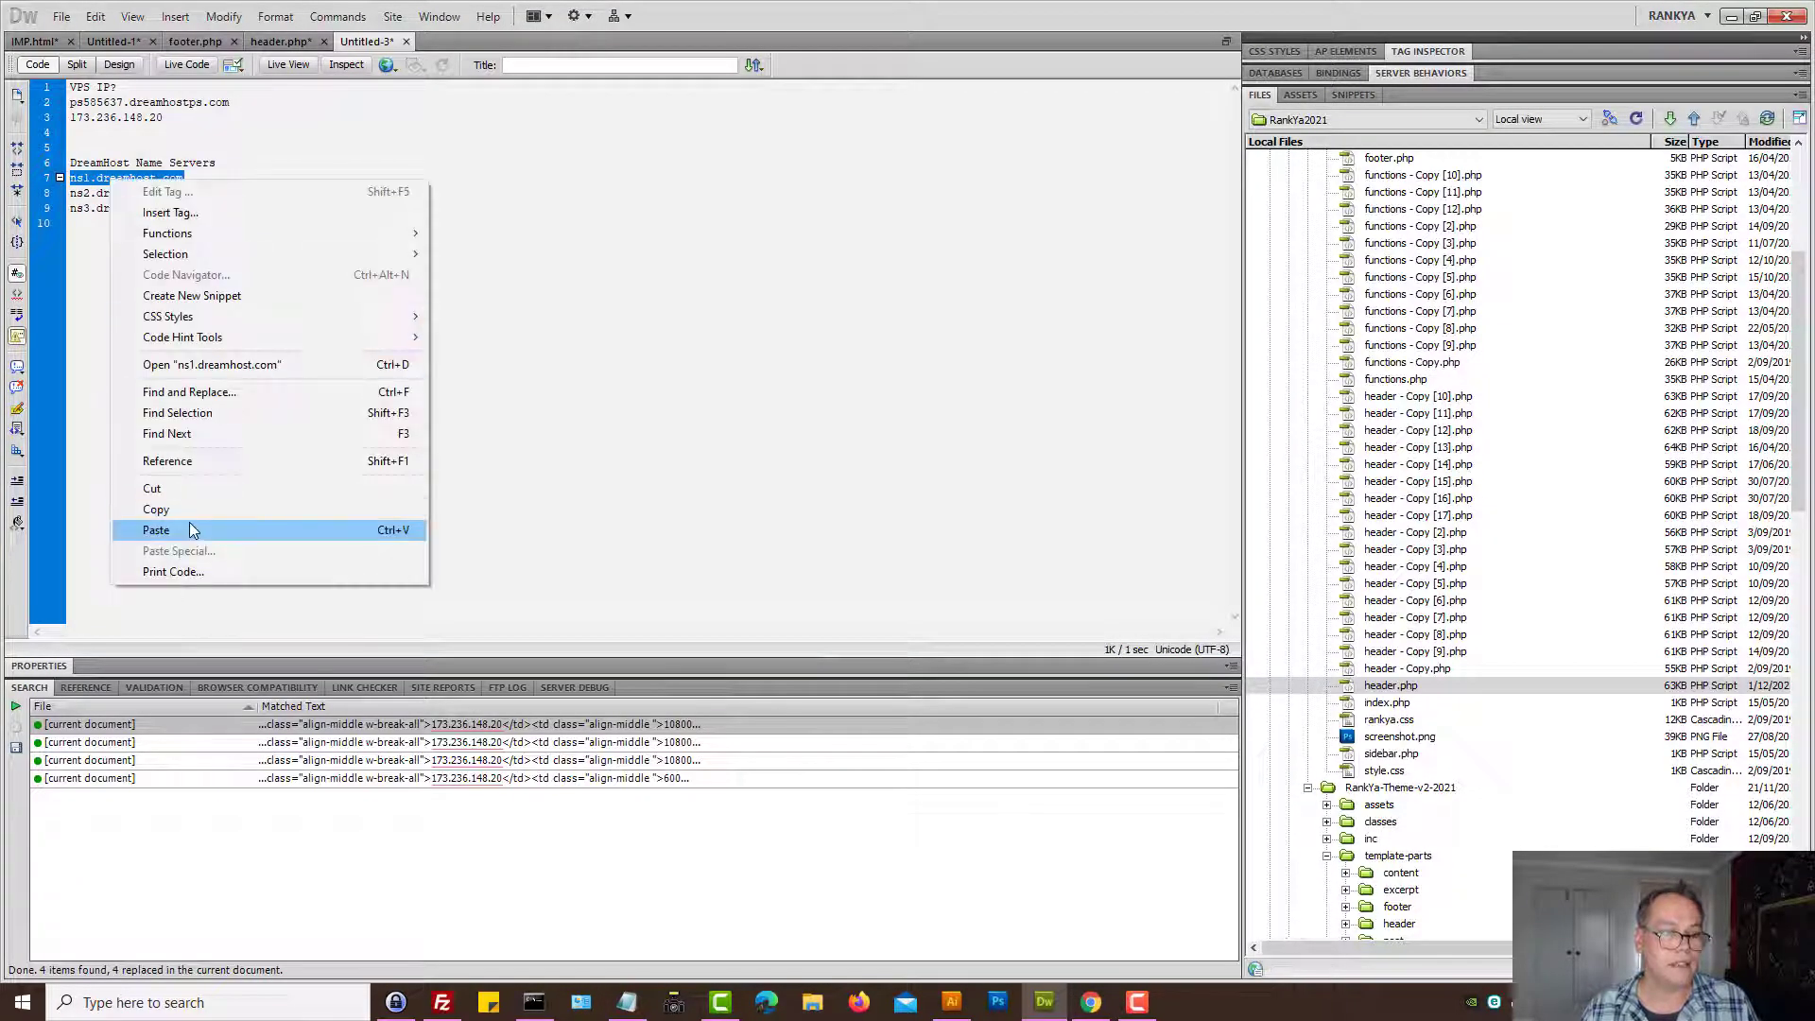
{"action": "left_click", "coordinate": [184, 507]}
{"action": "left_click", "coordinate": [1091, 1002]}
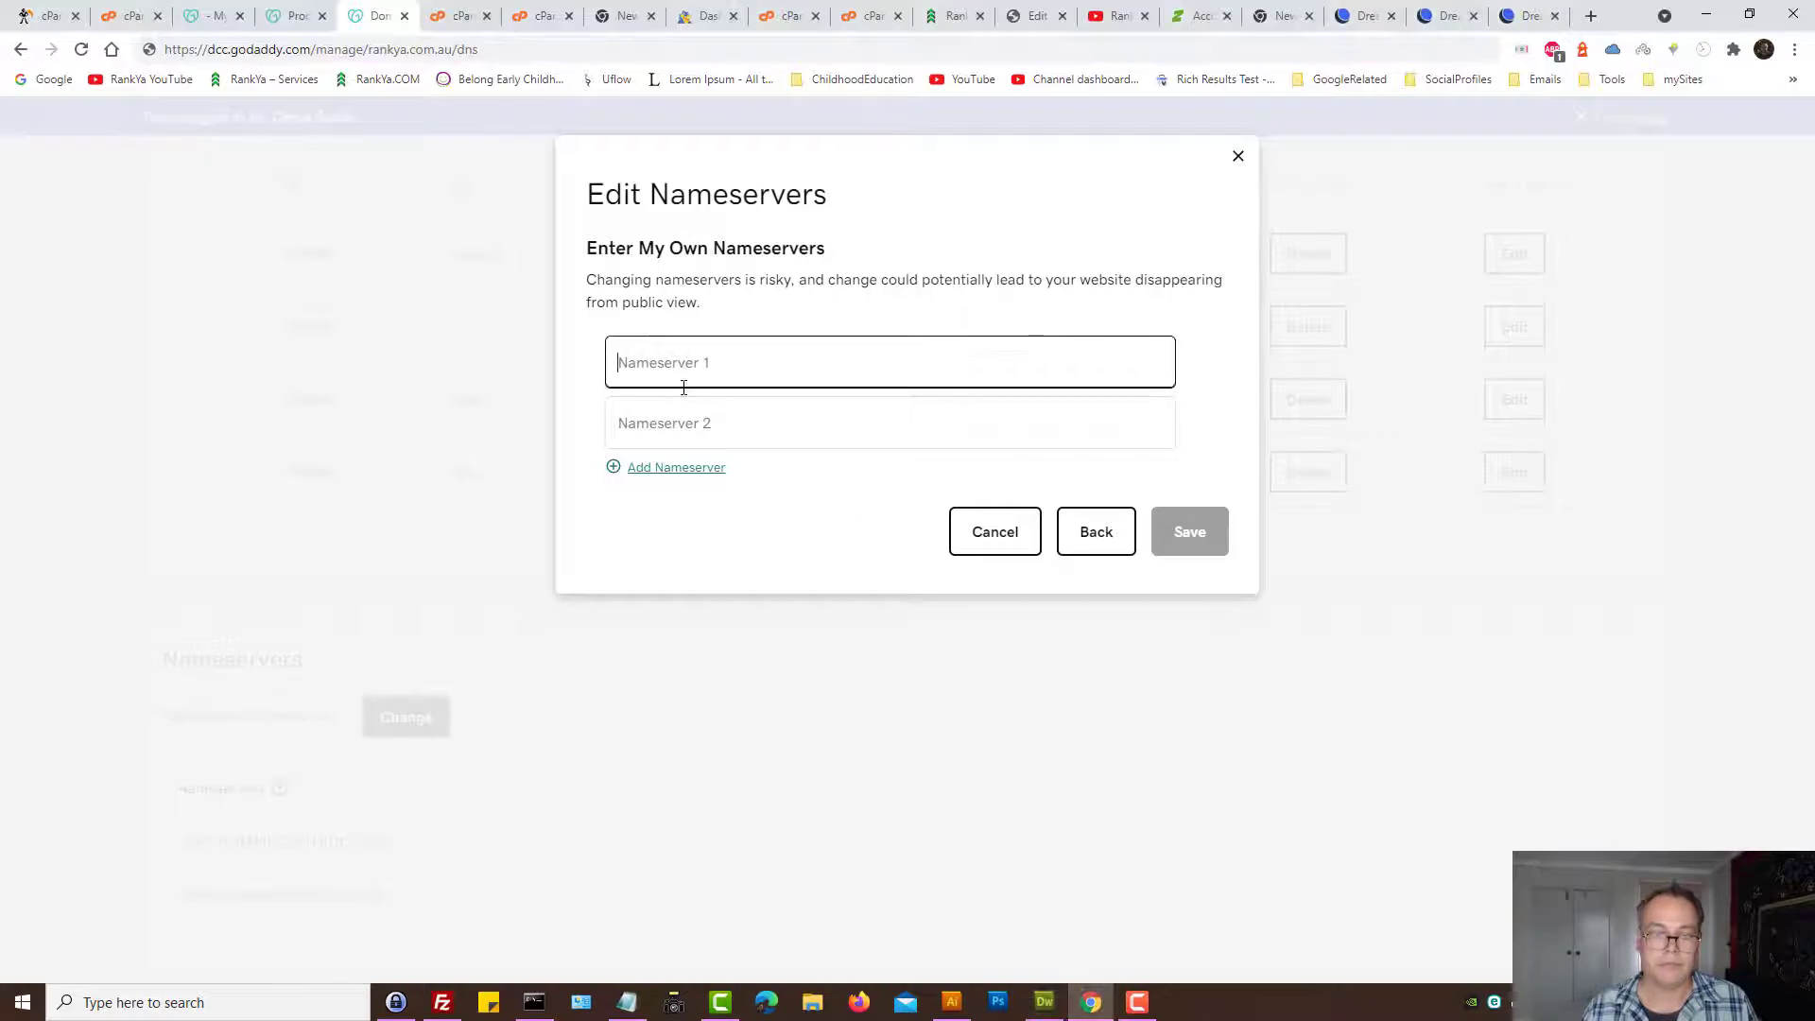
{"action": "key", "text": "ctrl+v"}
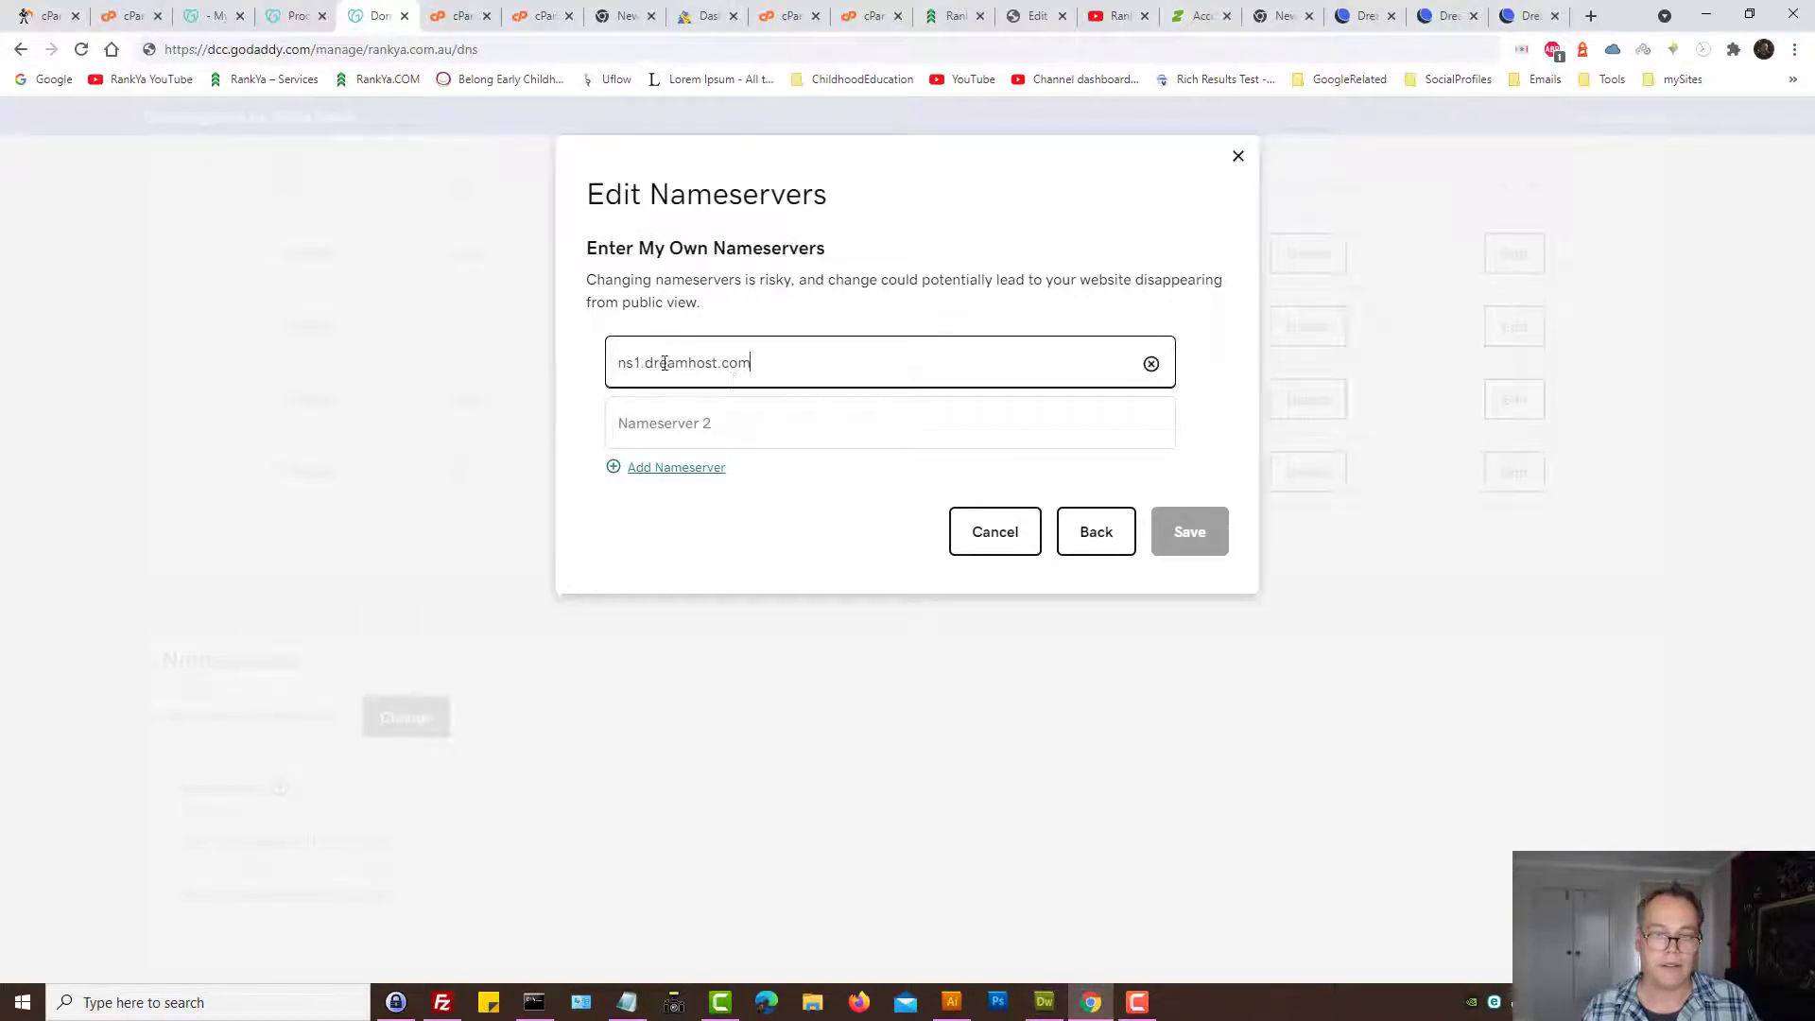
{"action": "left_click", "coordinate": [668, 414]}
{"action": "key", "text": "ctrl+v"}
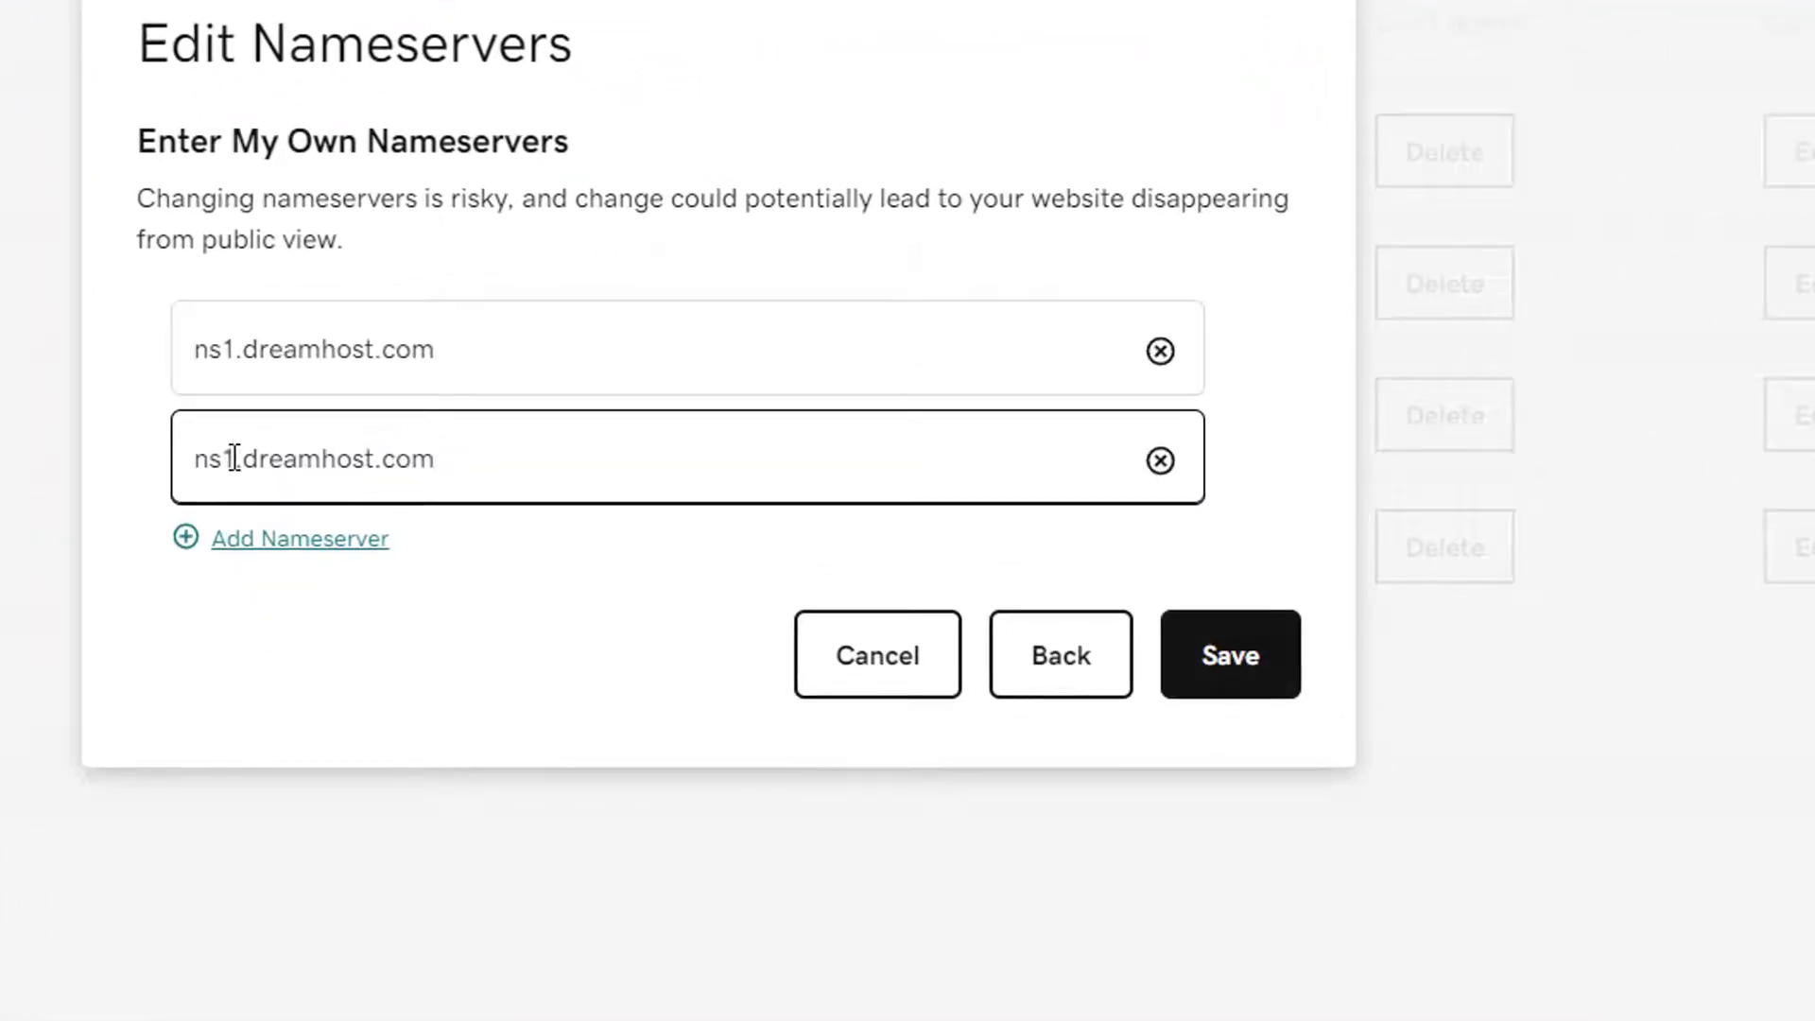
{"action": "left_click", "coordinate": [234, 461]}
{"action": "key", "text": "BackSpace"}
{"action": "type", "text": "2"}
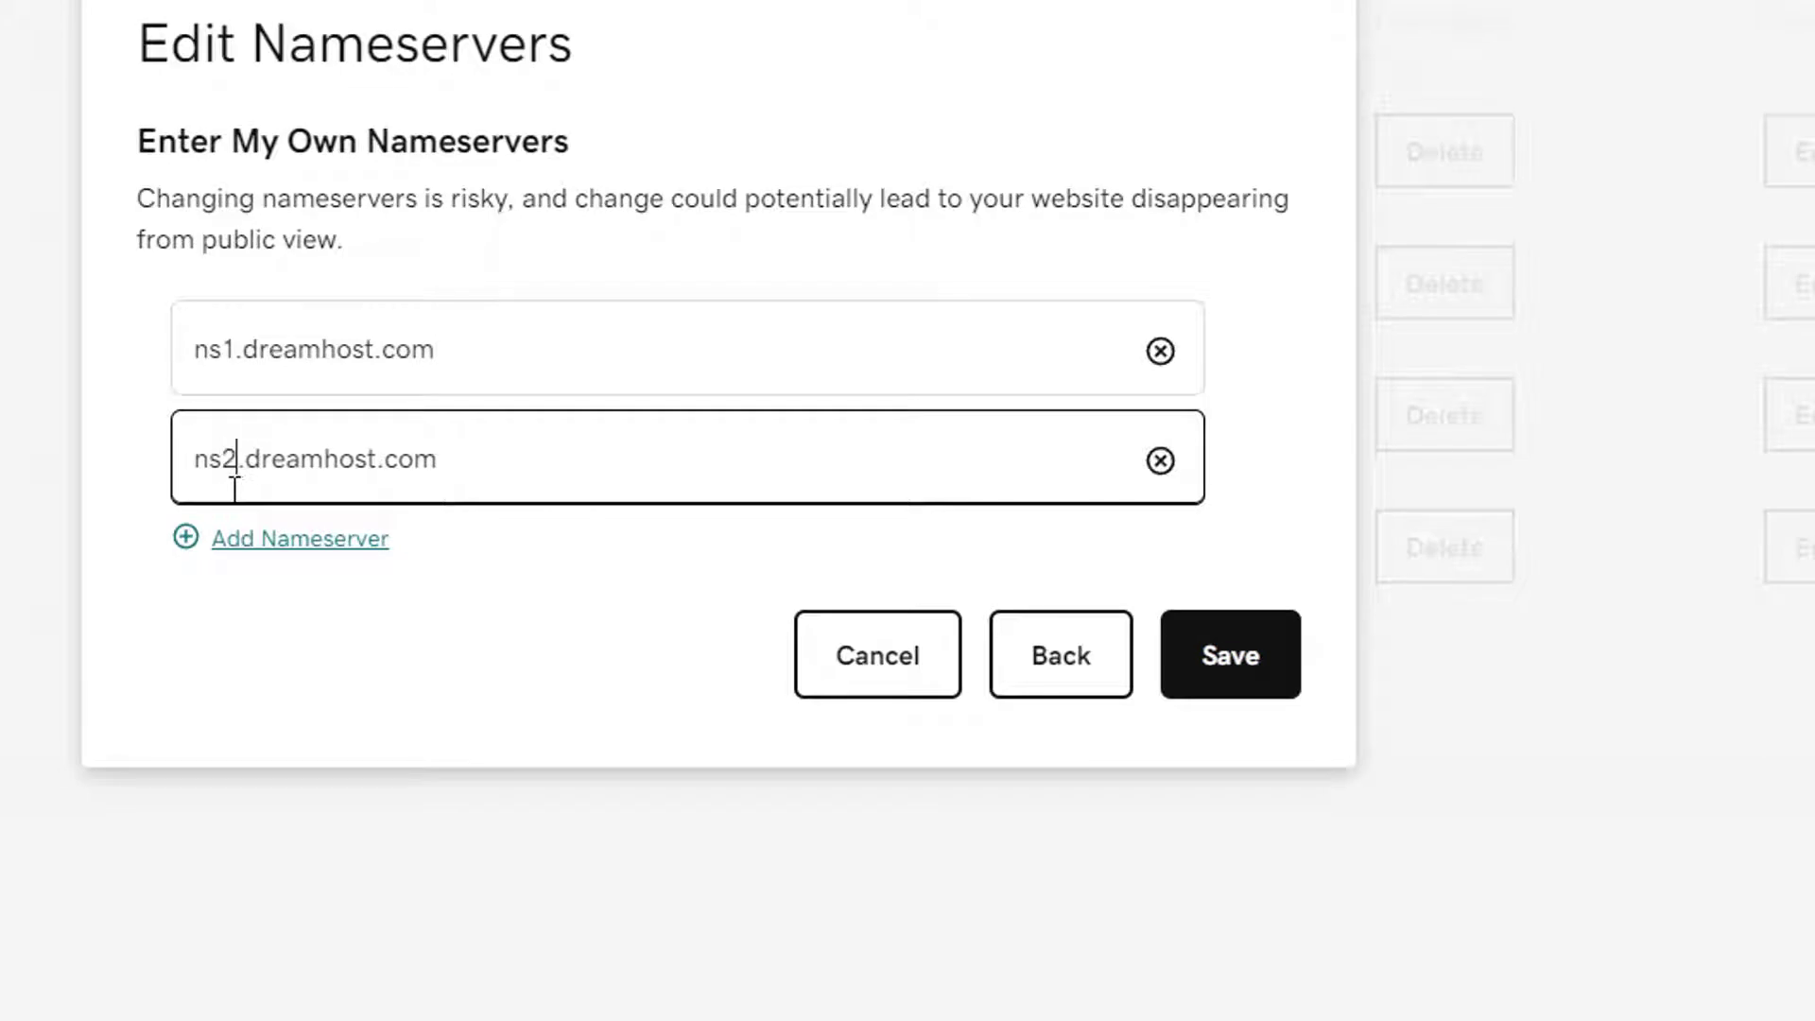
- Add a third nameserver, ns3.dreamhost.com, and save the nameserver changes
{"action": "left_click", "coordinate": [297, 543]}
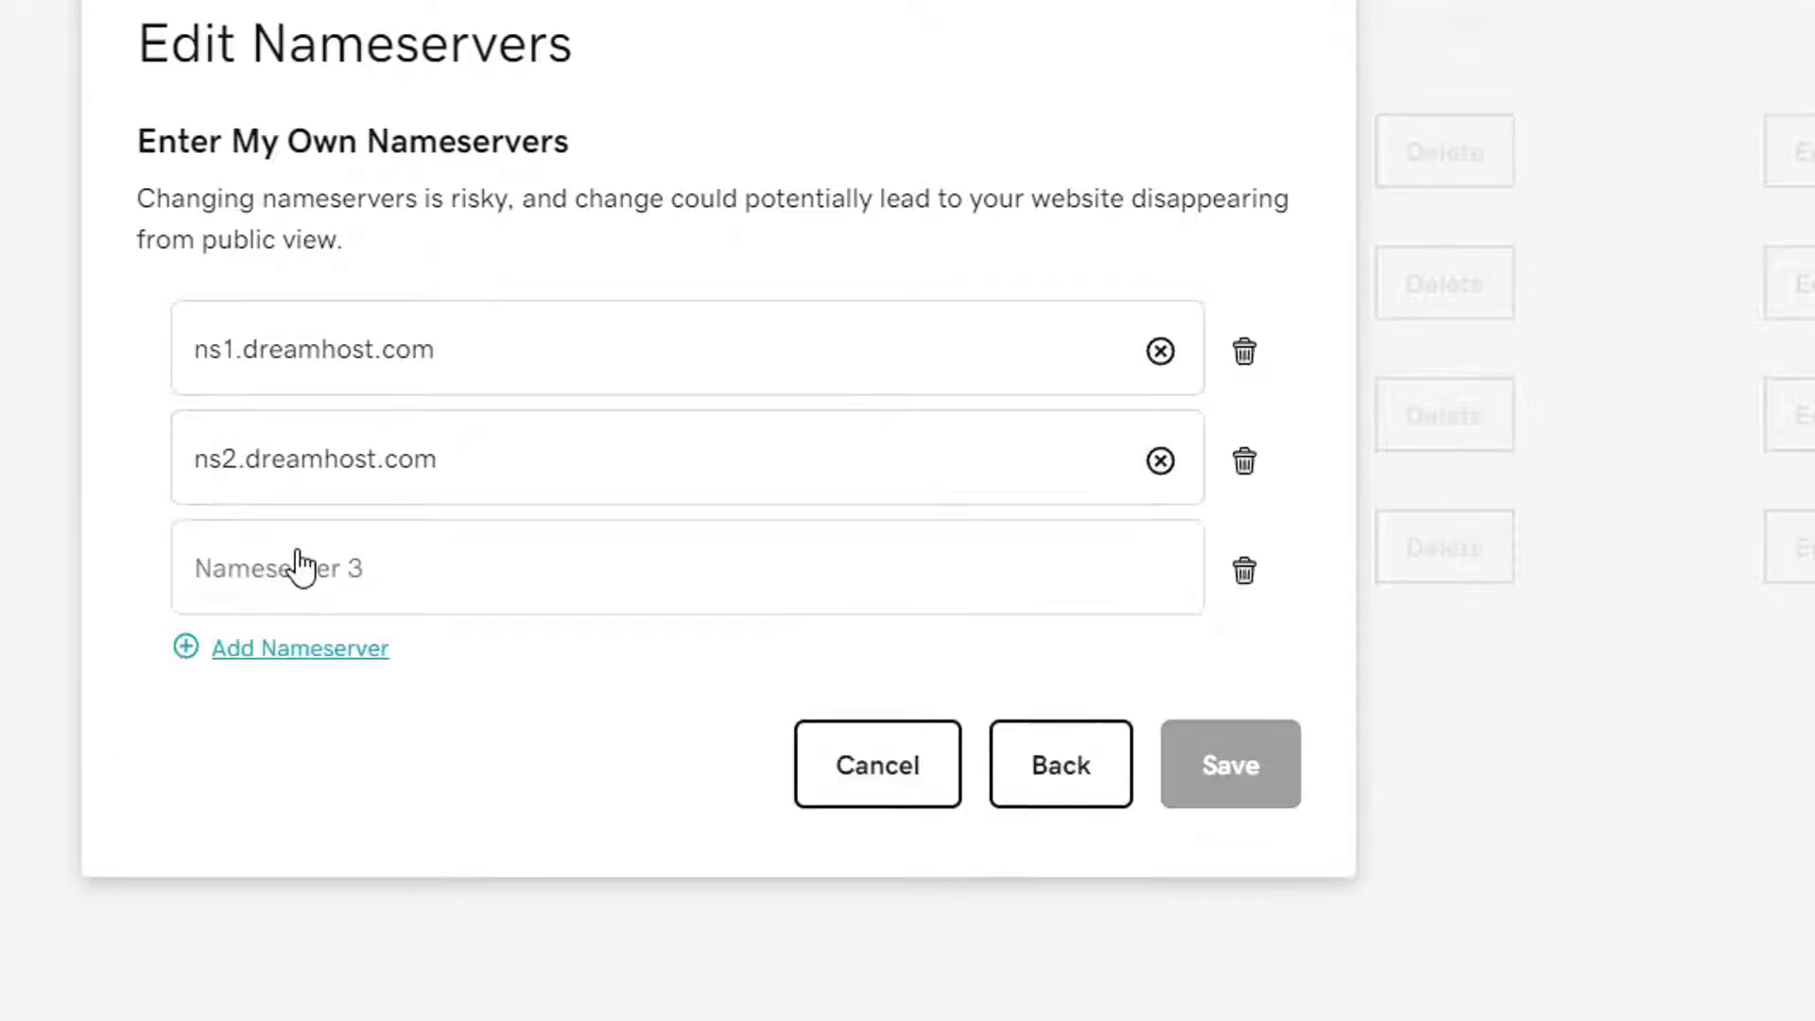
{"action": "left_click", "coordinate": [321, 567]}
{"action": "key", "text": "ctrl+v"}
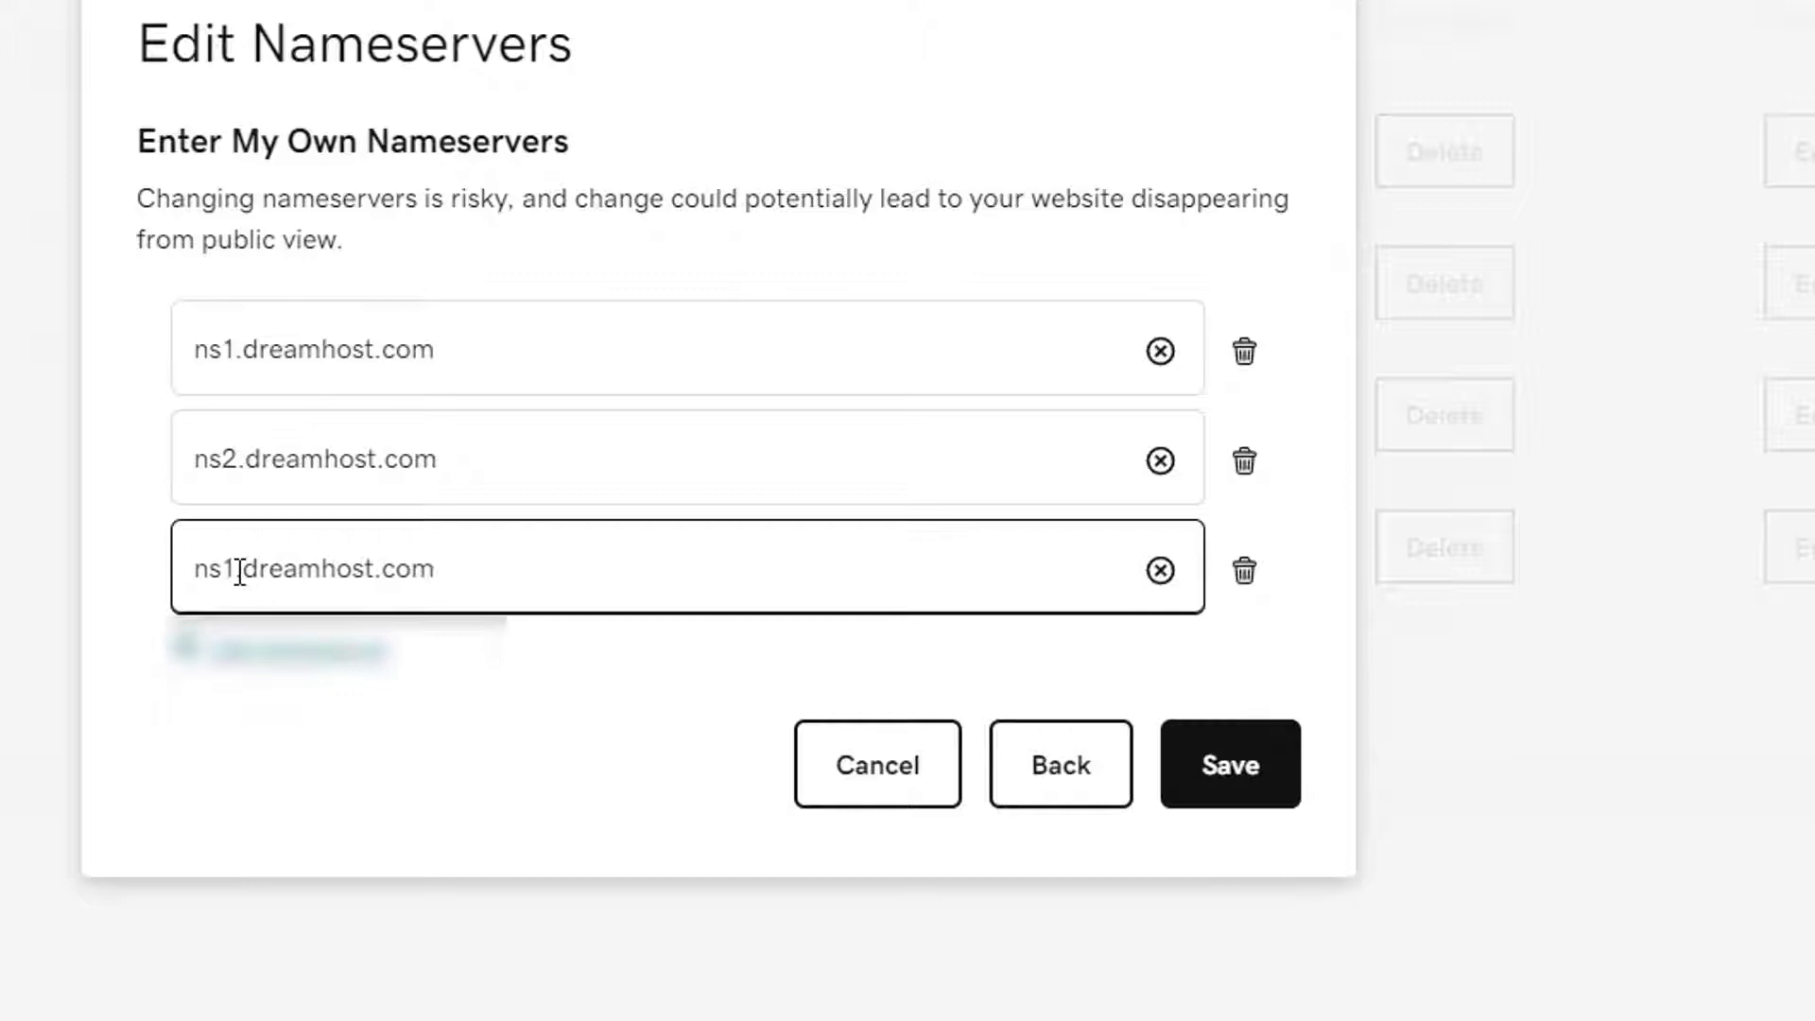
{"action": "key", "text": "BackSpace"}
{"action": "type", "text": "3"}
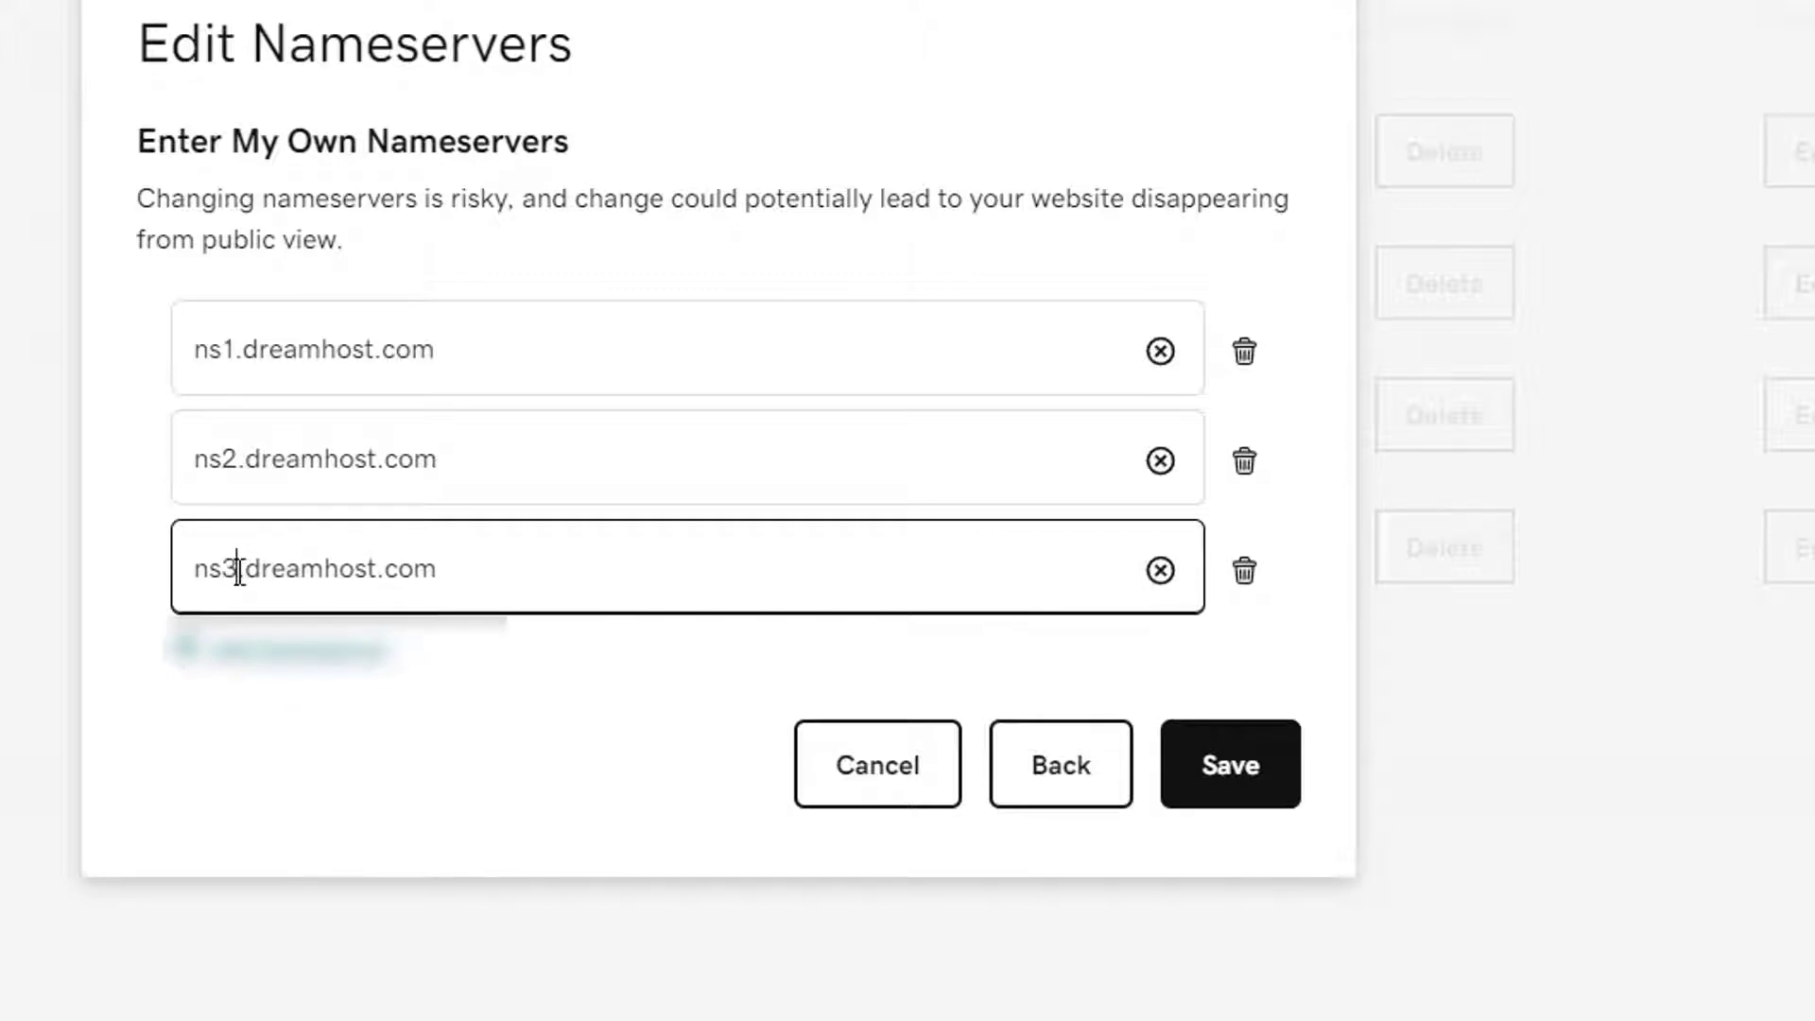
{"action": "left_click", "coordinate": [502, 559]}
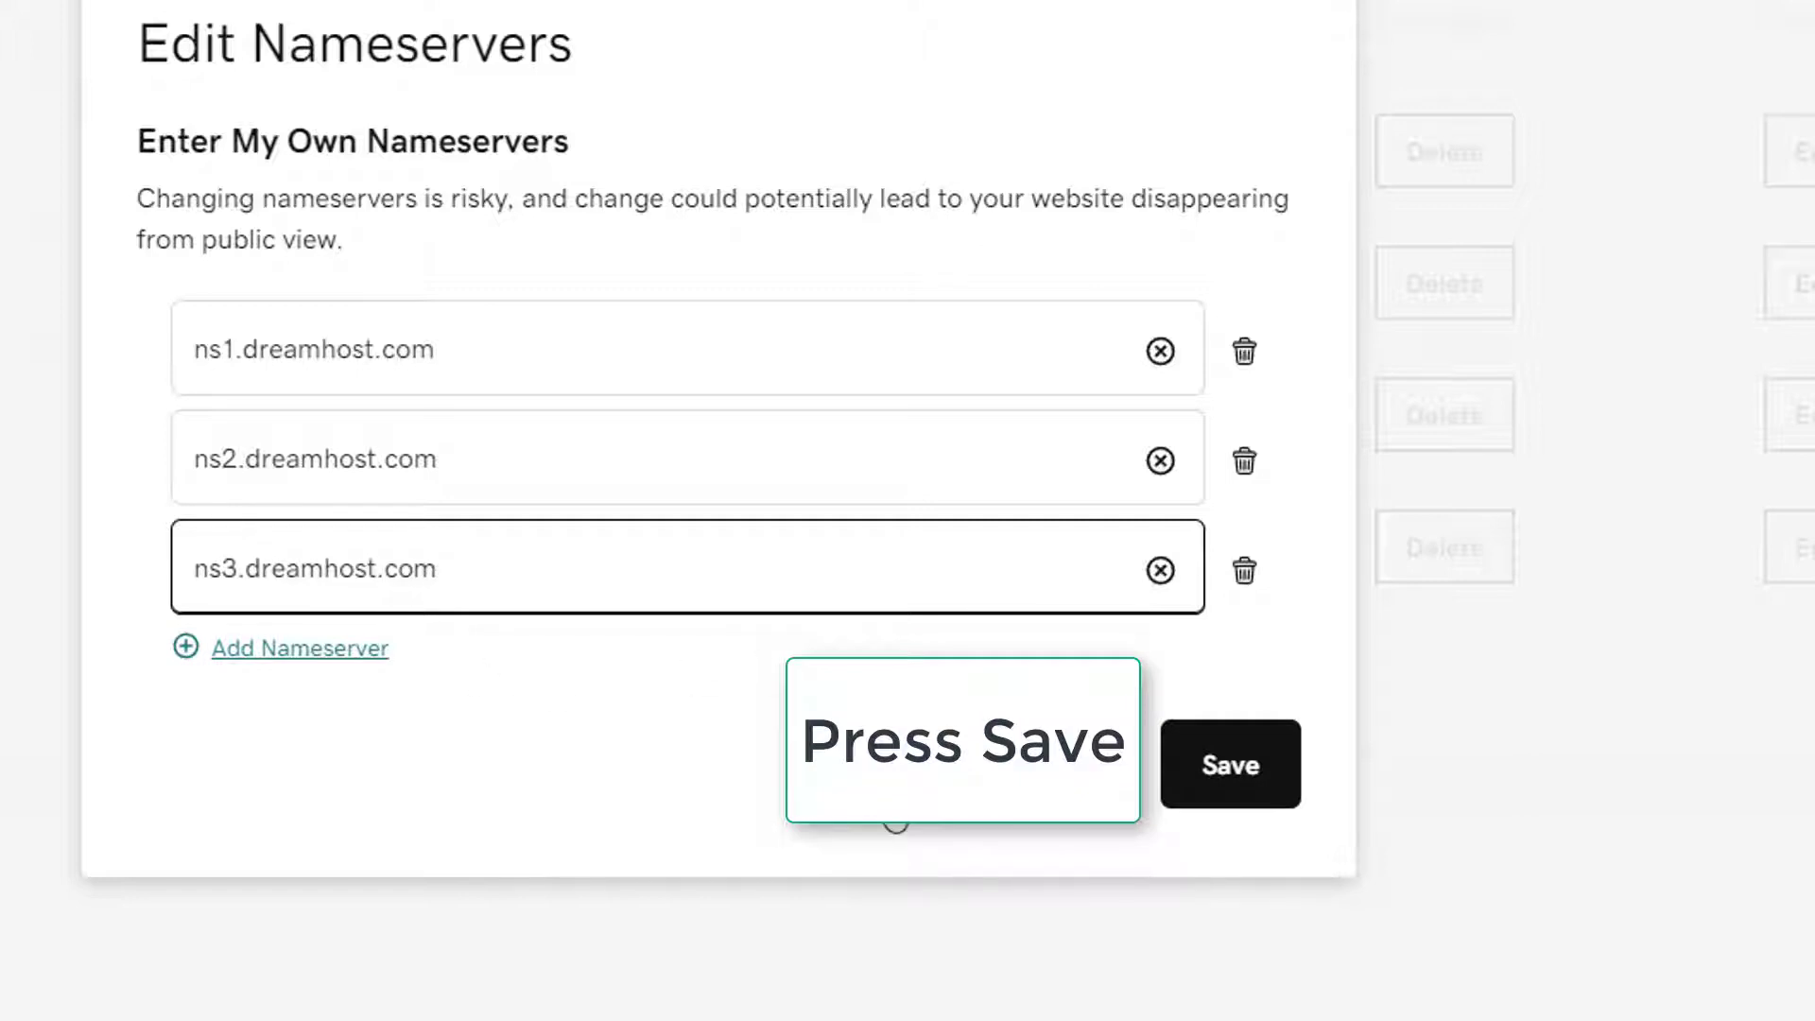
{"action": "left_click", "coordinate": [895, 820]}
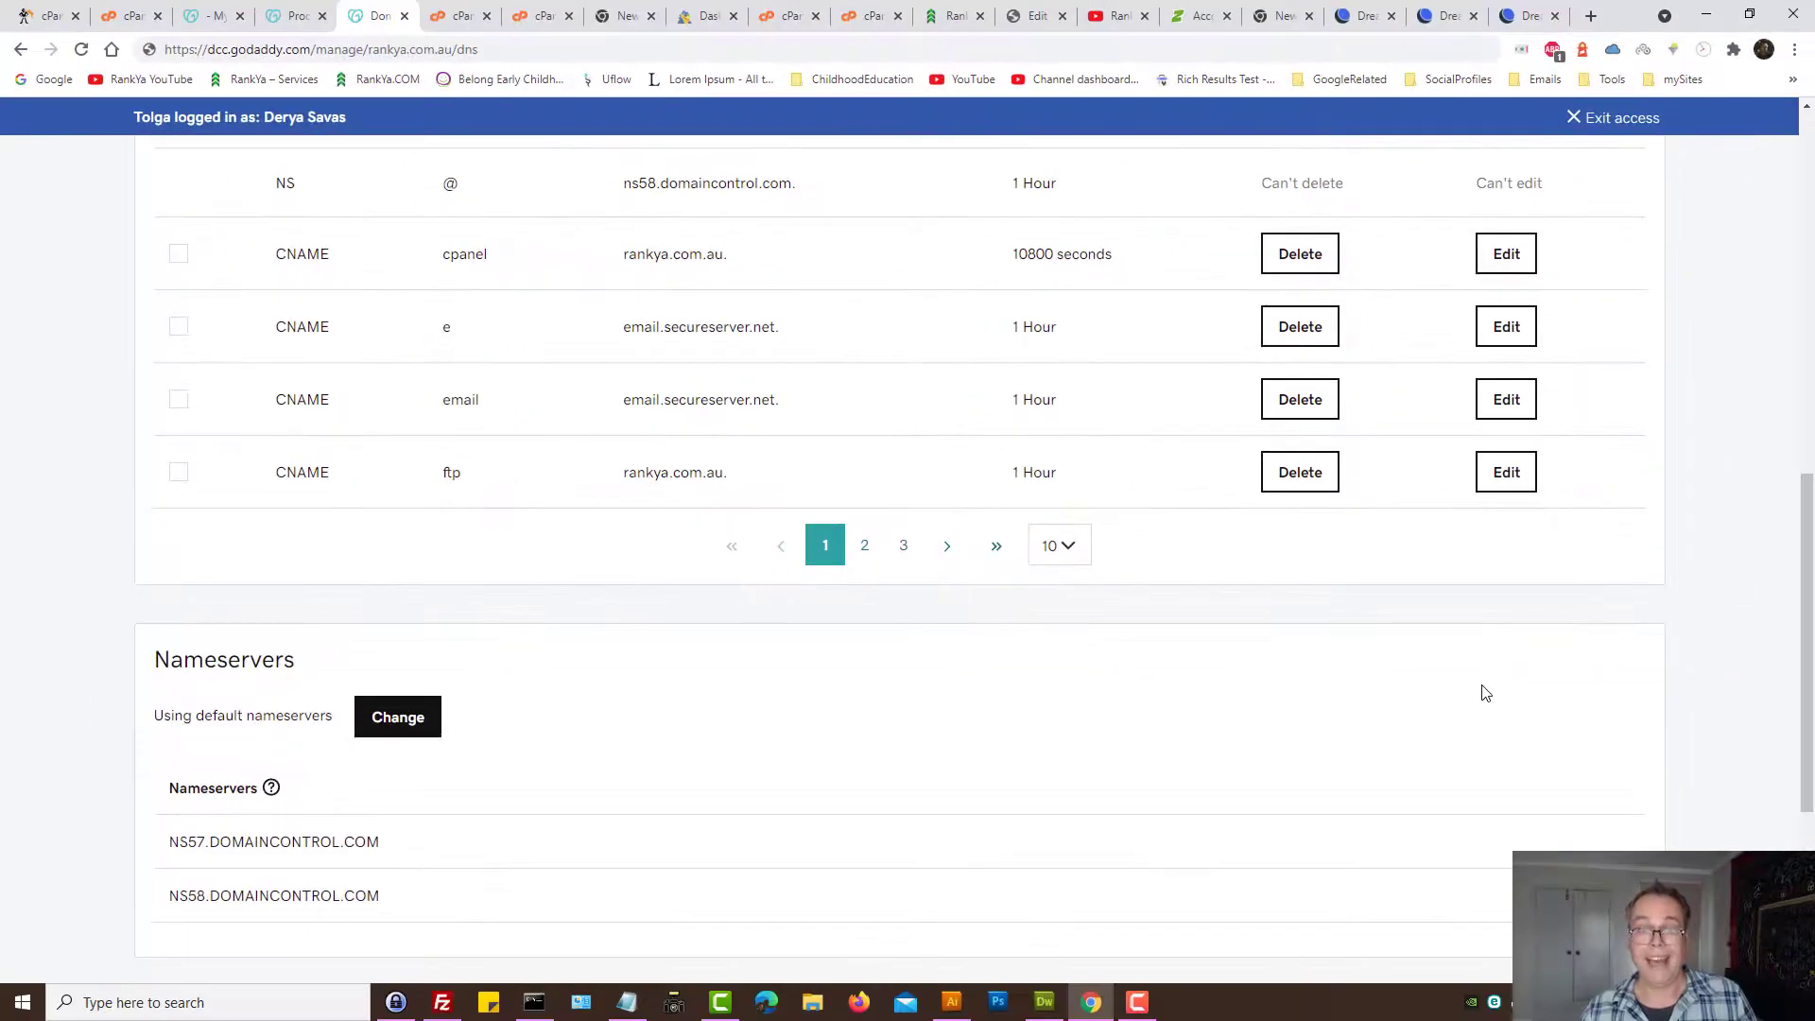
- Start a new DNS record of type A
{"action": "scroll", "coordinate": [1485, 693], "scroll_direction": "up", "scroll_amount": 7}
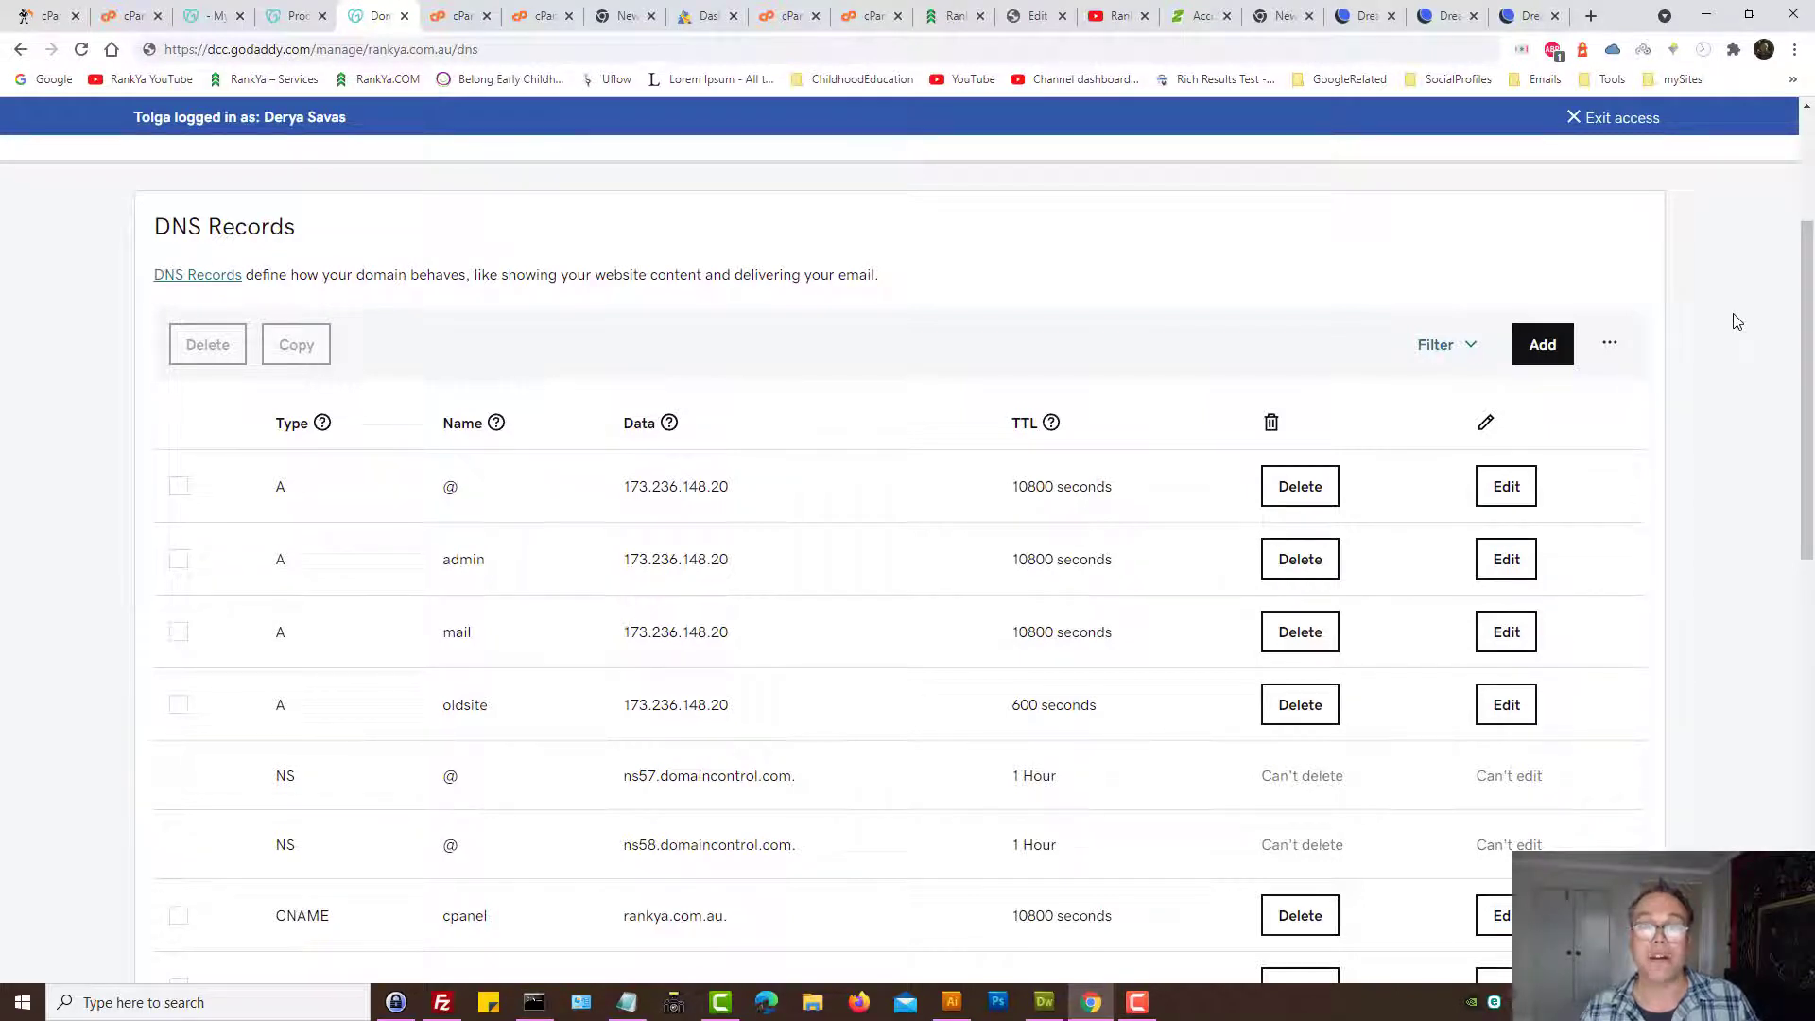
{"action": "left_click", "coordinate": [1543, 344]}
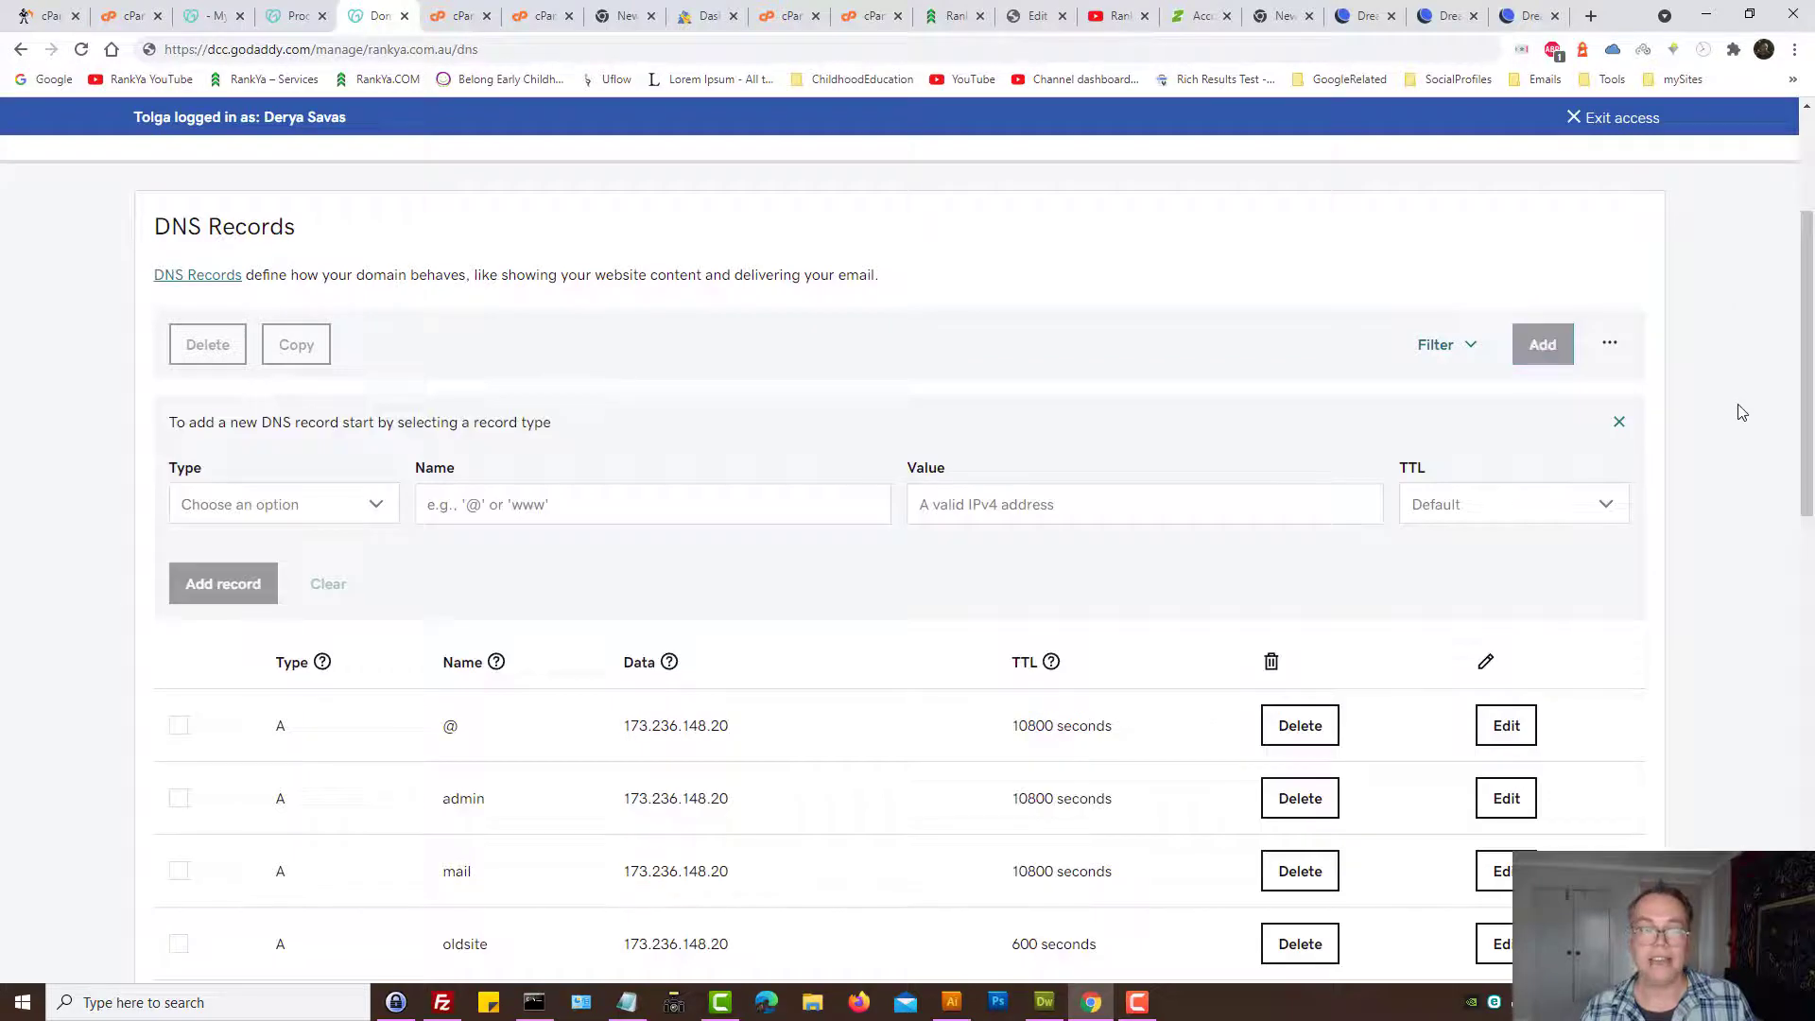
{"action": "left_click", "coordinate": [248, 513]}
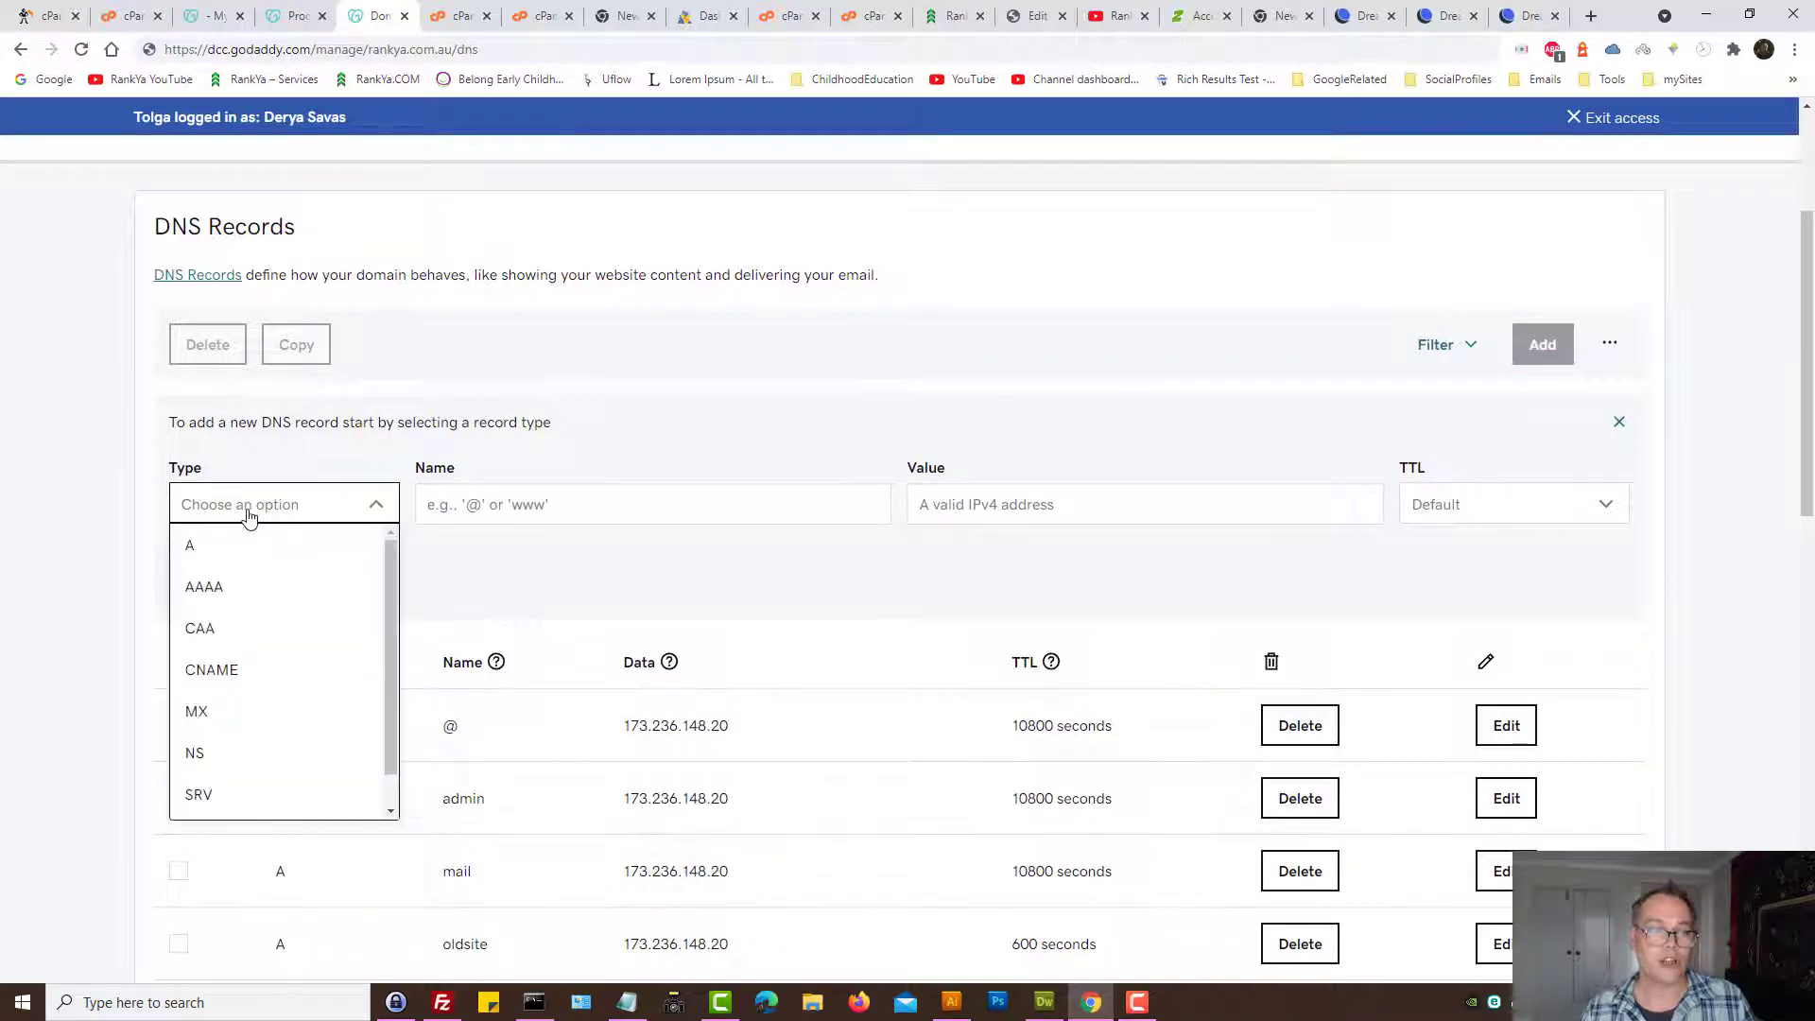
{"action": "left_click", "coordinate": [190, 545]}
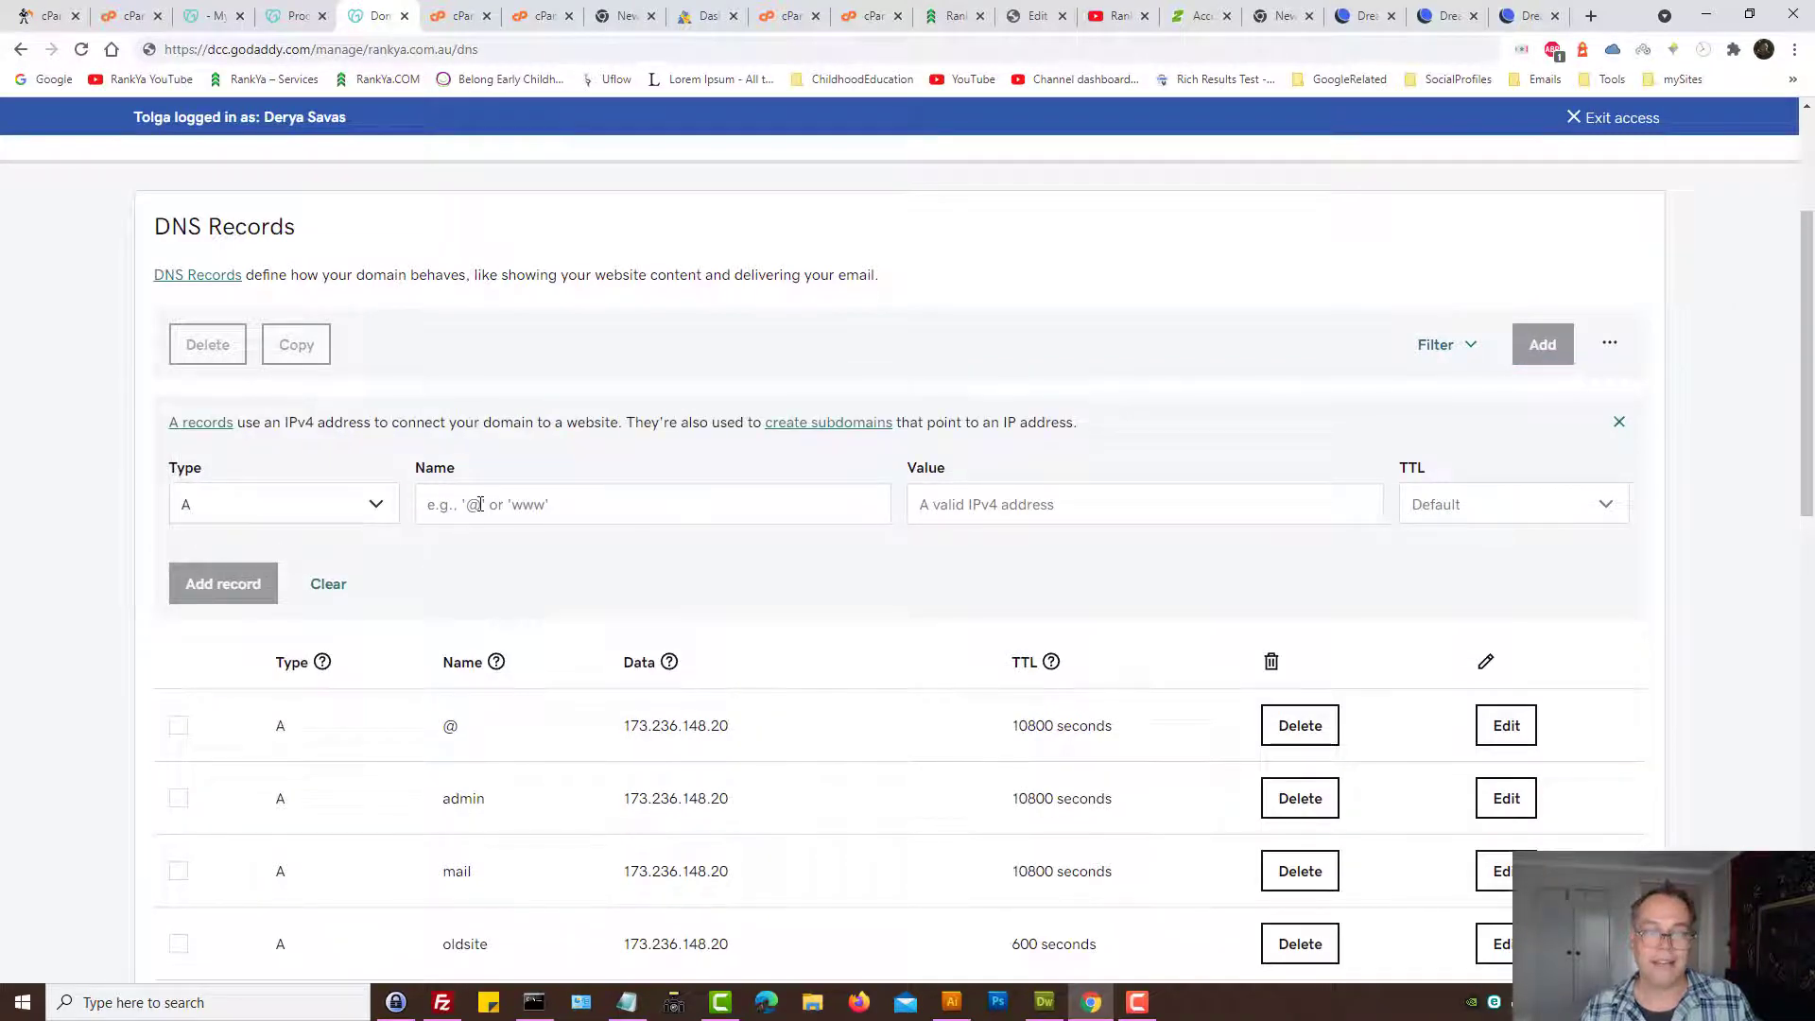
- Fill the A record with value 173.236.148.20 from the notes and name @
{"action": "left_click", "coordinate": [988, 509]}
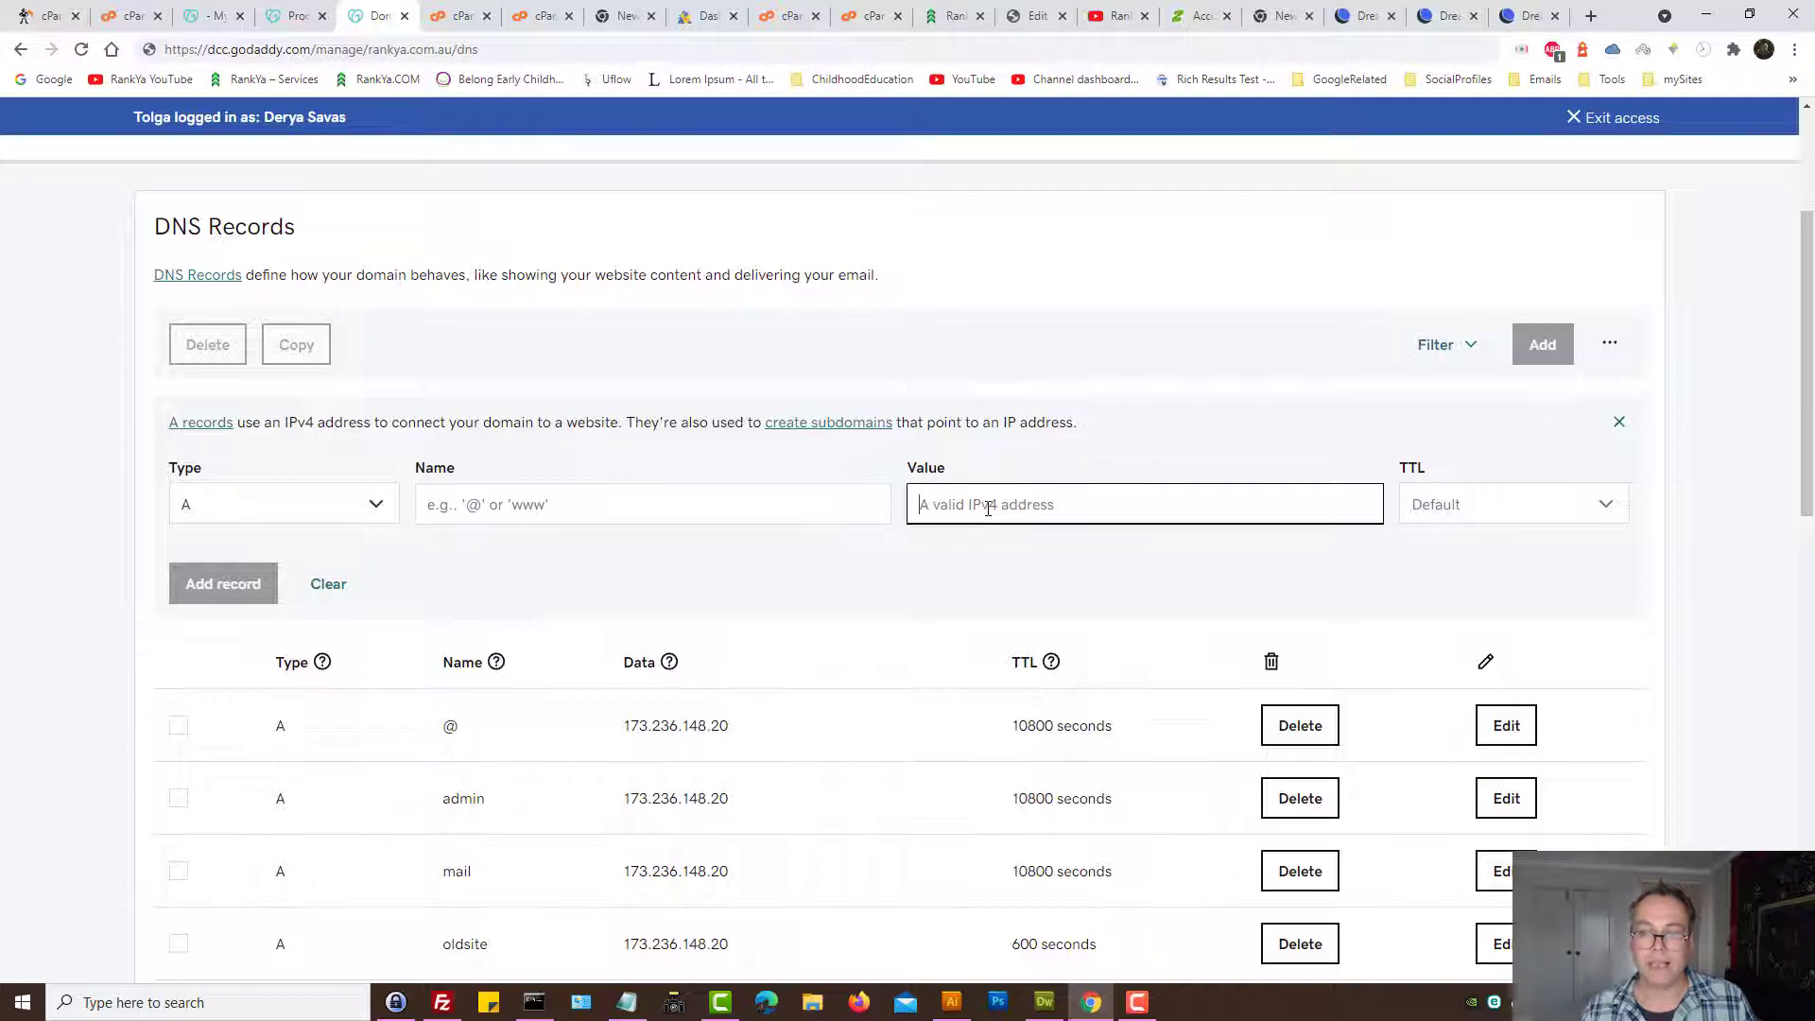
{"action": "left_click", "coordinate": [1044, 1002]}
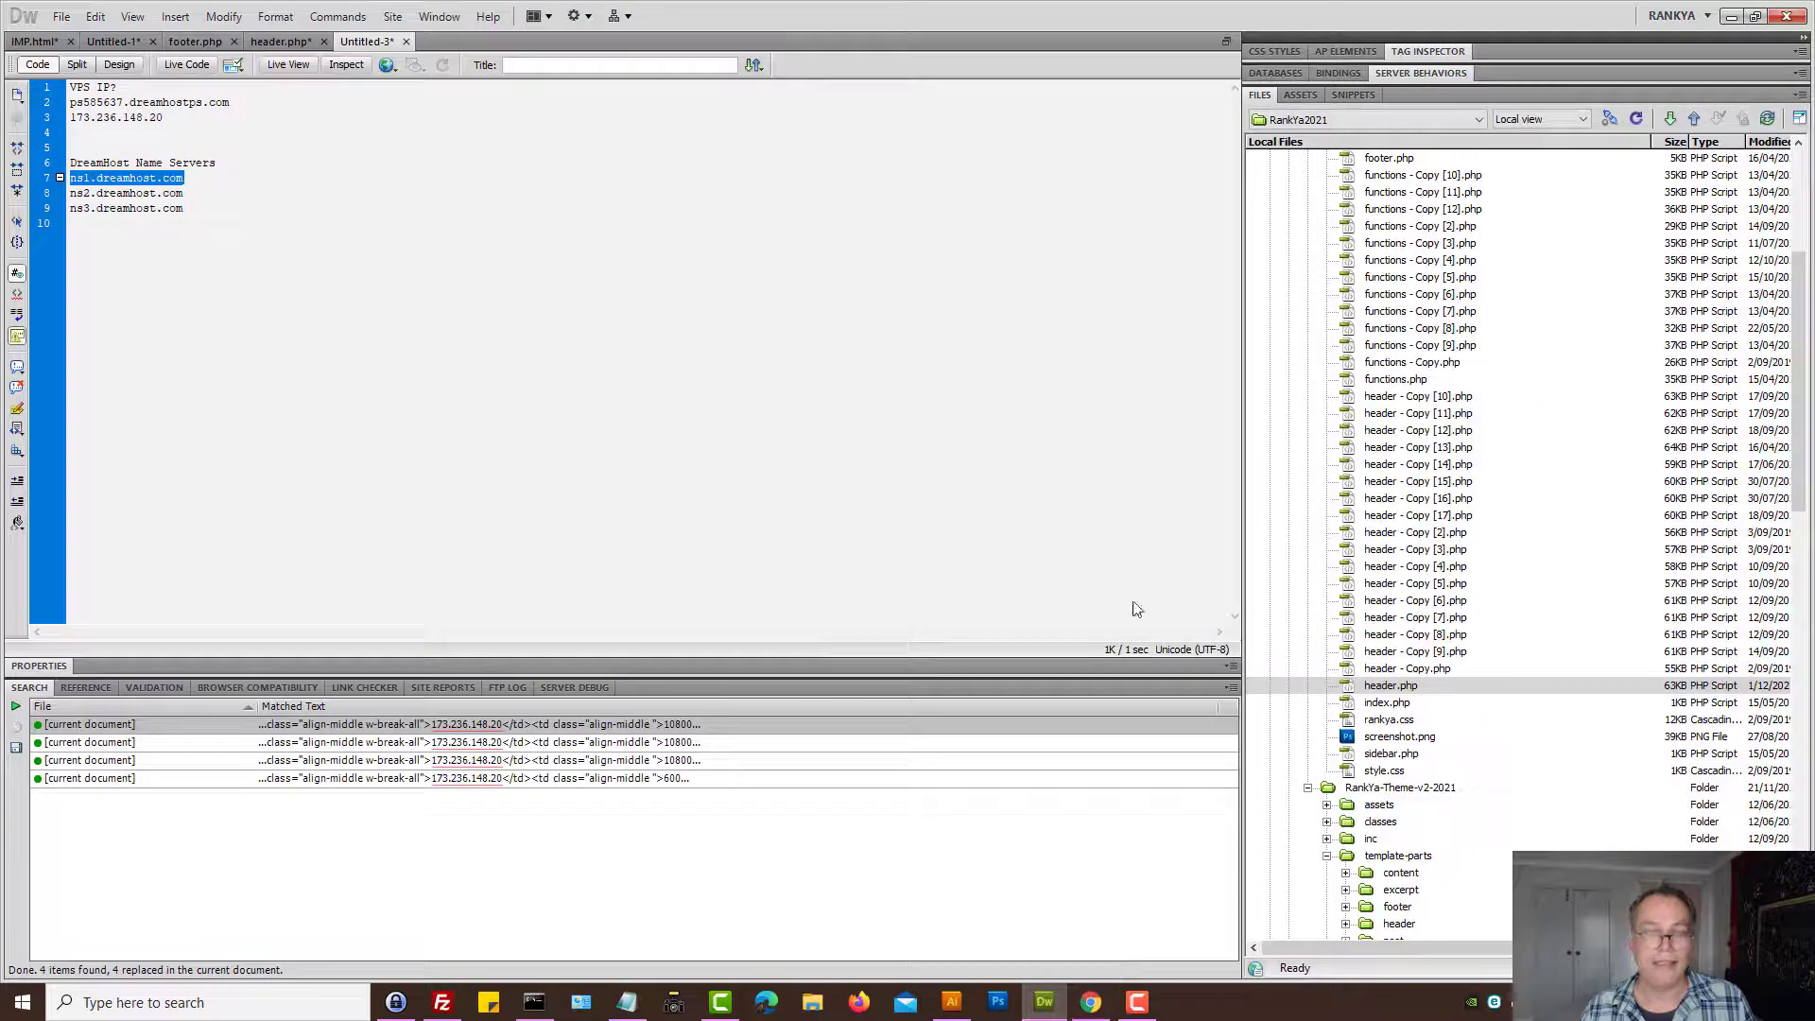
{"action": "left_click_drag", "start_coordinate": [170, 119], "coordinate": [36, 115]}
{"action": "right_click", "coordinate": [111, 125]}
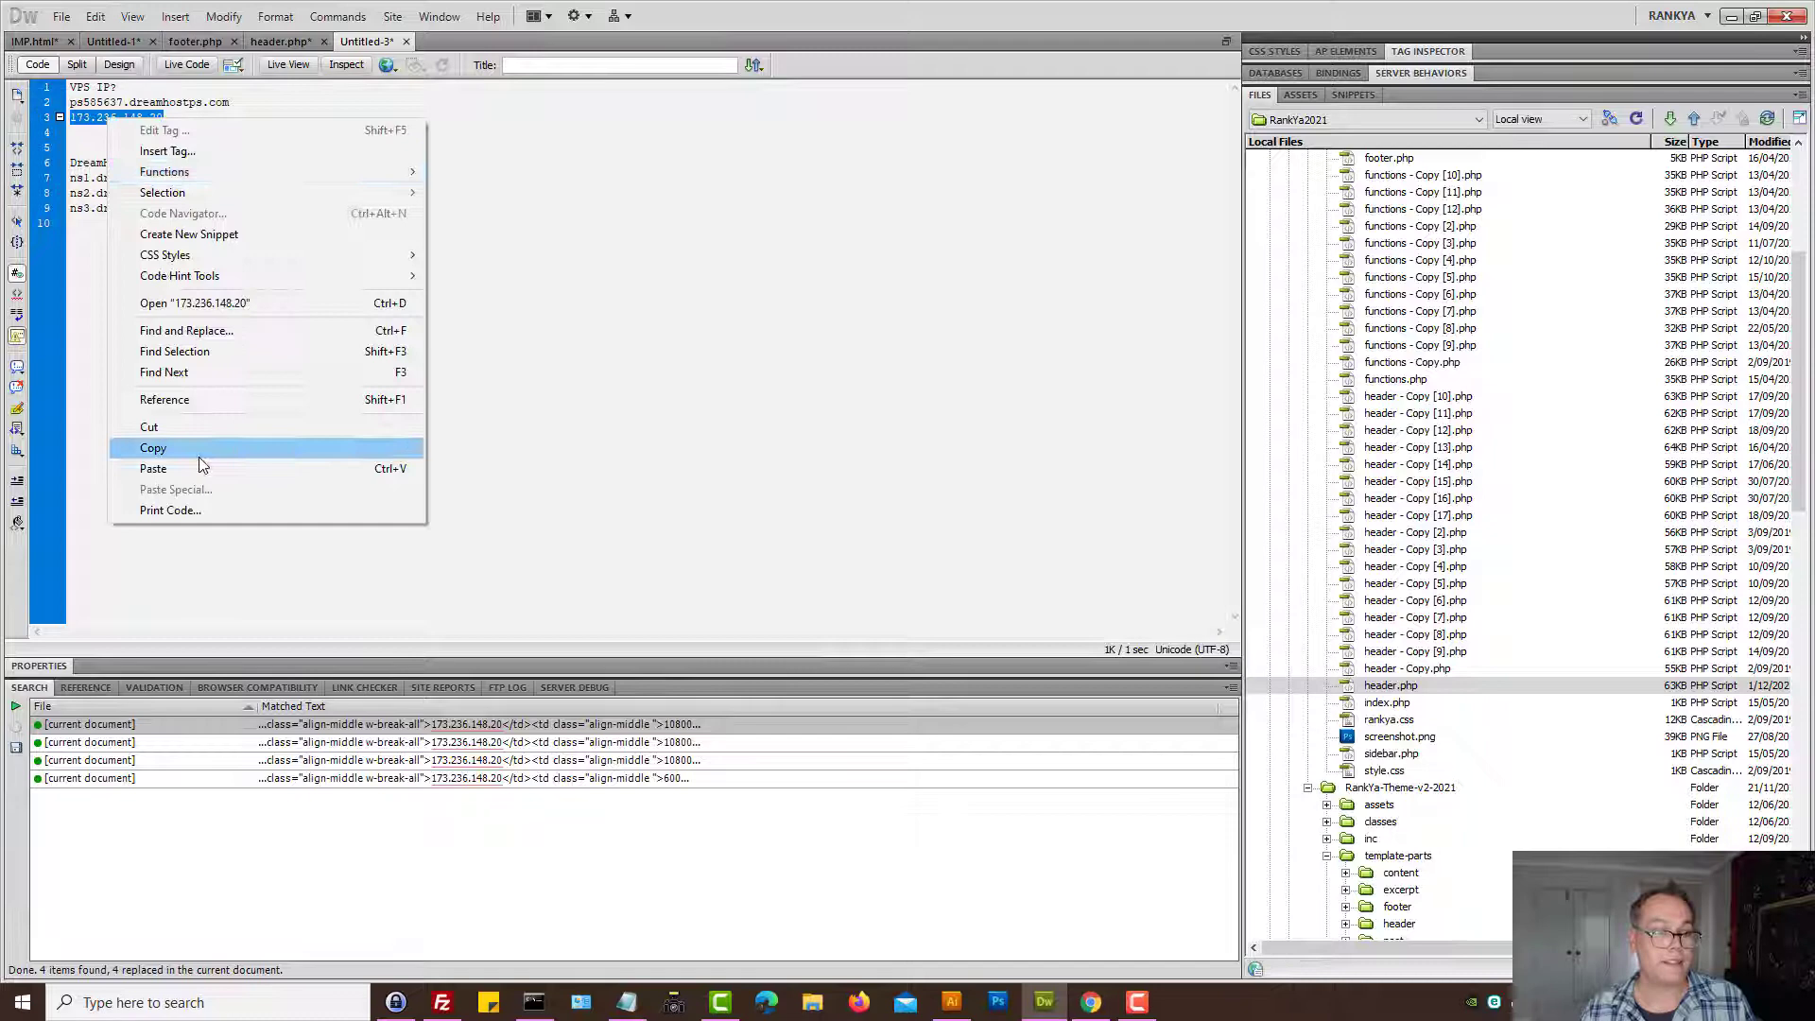
{"action": "left_click", "coordinate": [284, 448]}
{"action": "left_click", "coordinate": [1105, 1004]}
{"action": "left_click", "coordinate": [967, 504]}
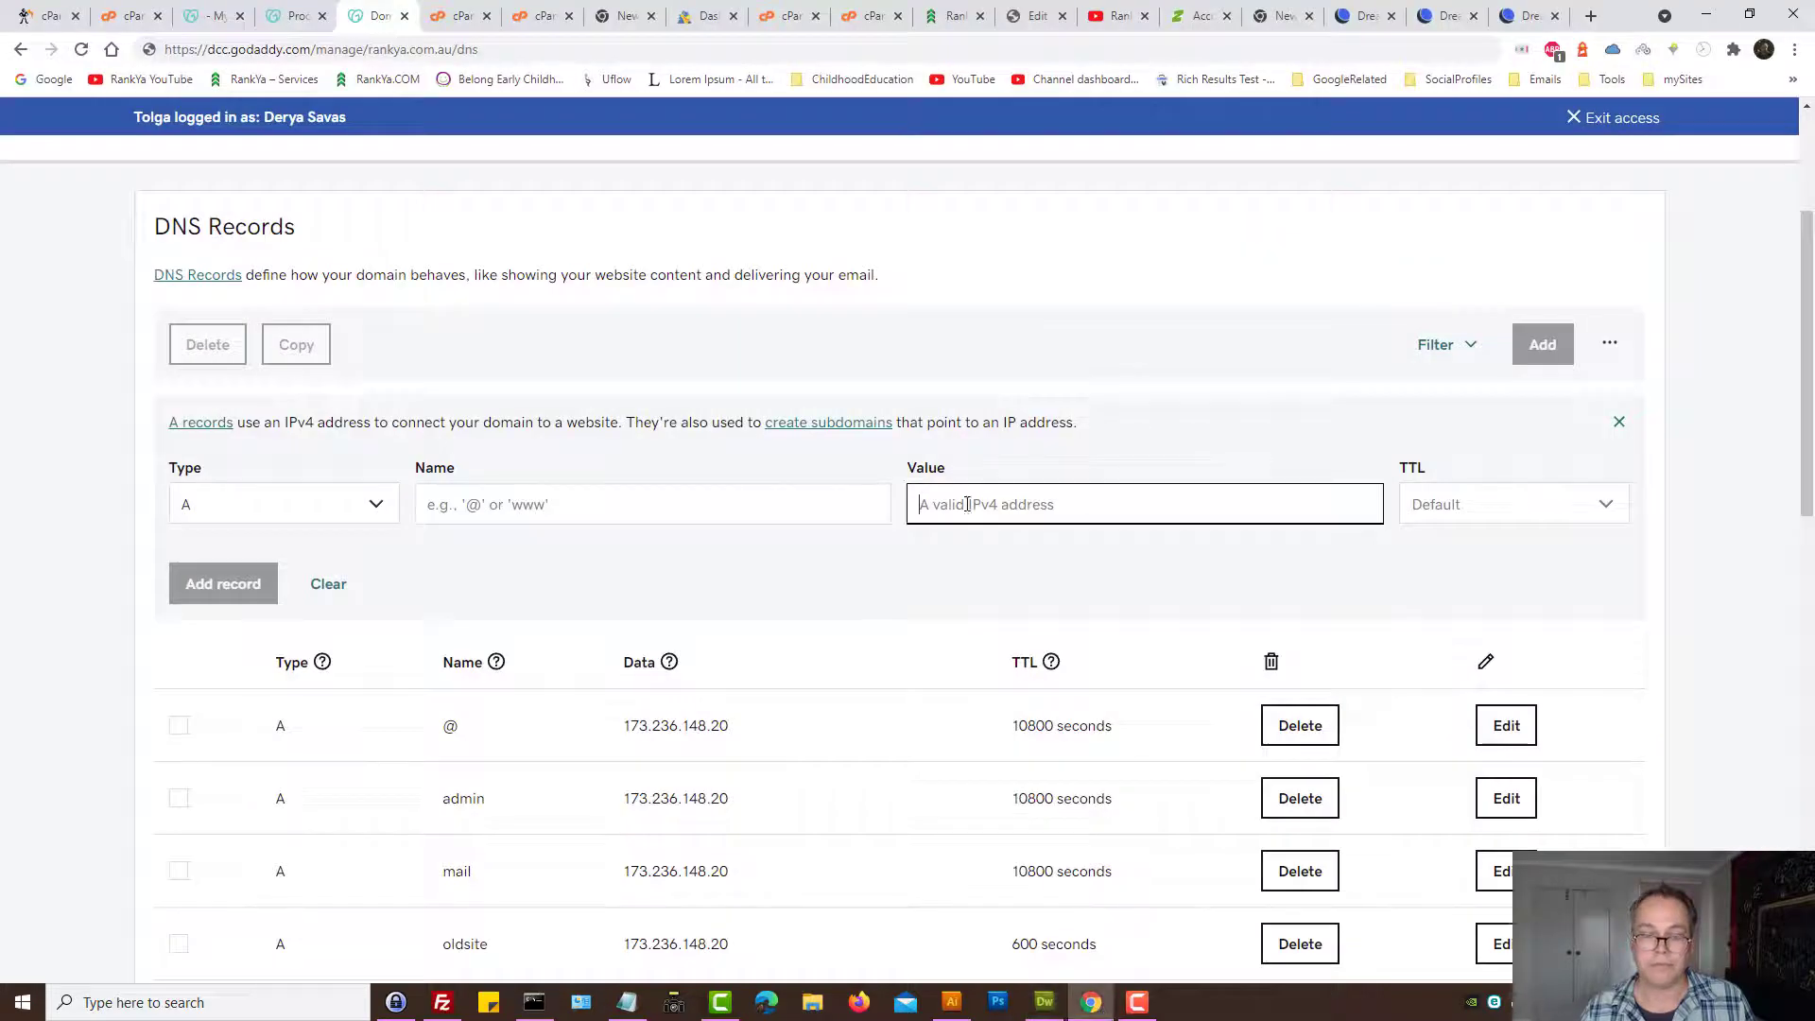
{"action": "key", "text": "ctrl+v"}
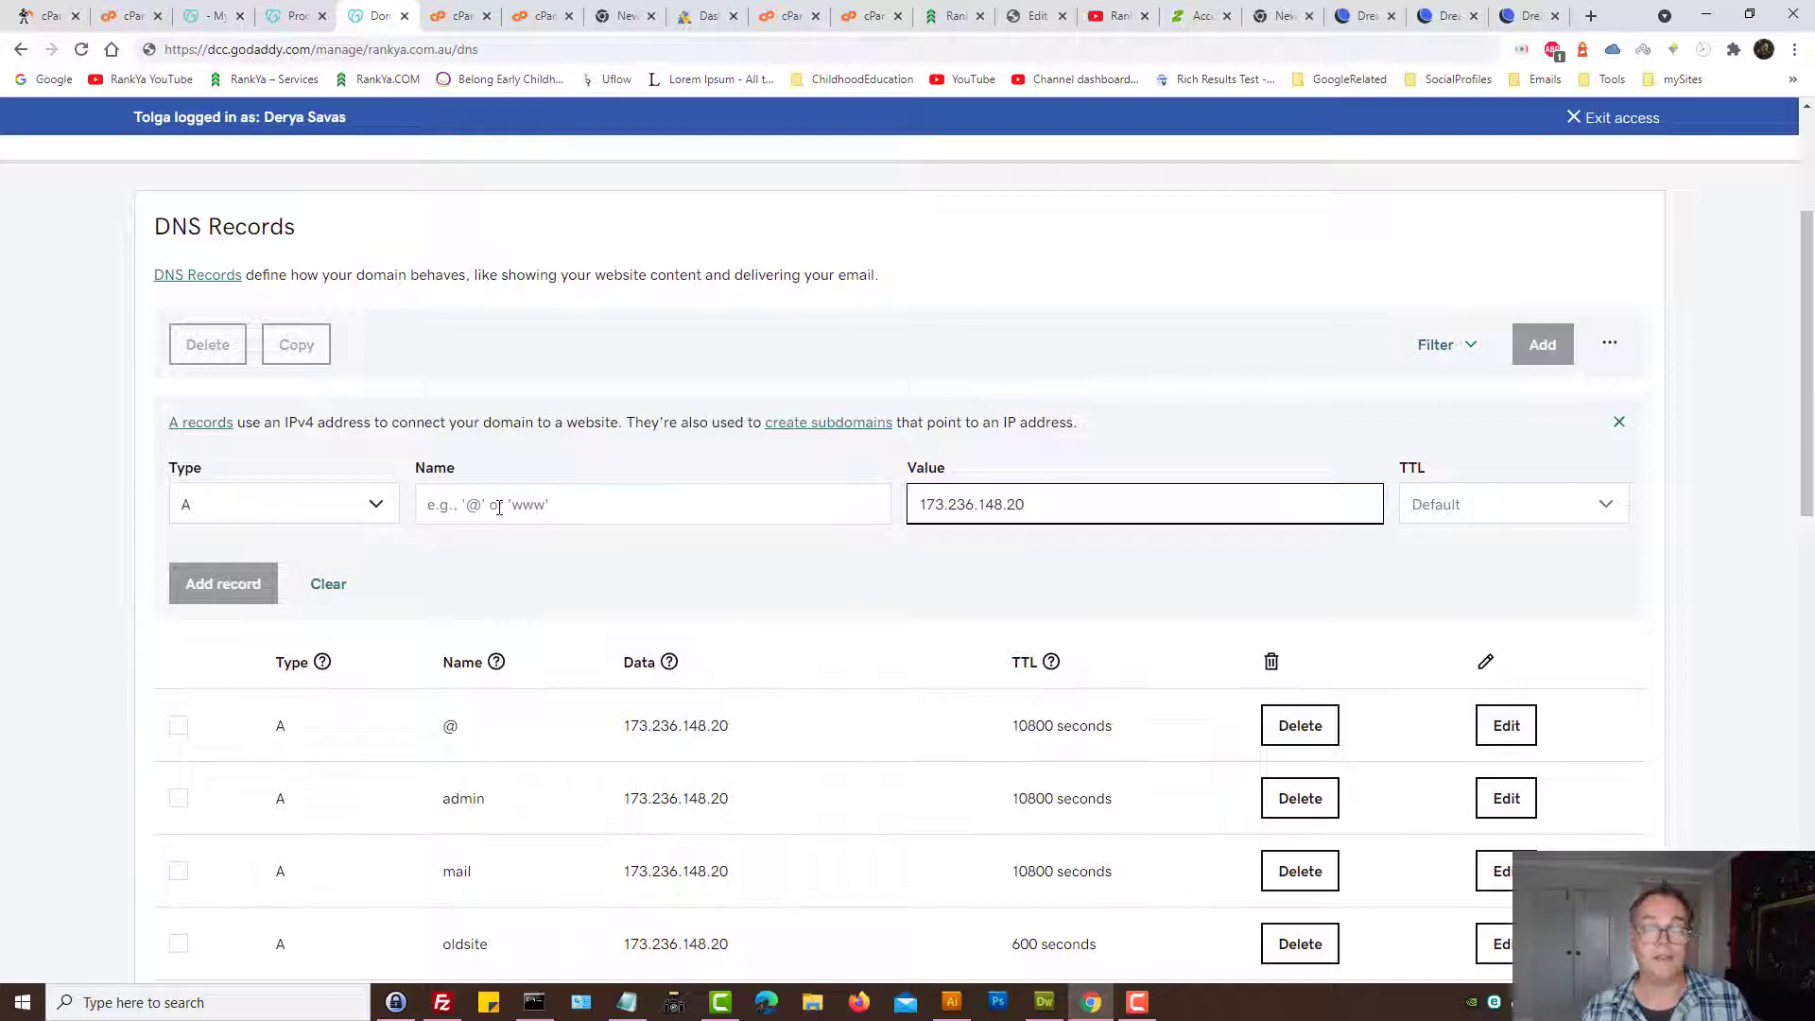
{"action": "left_click", "coordinate": [498, 507]}
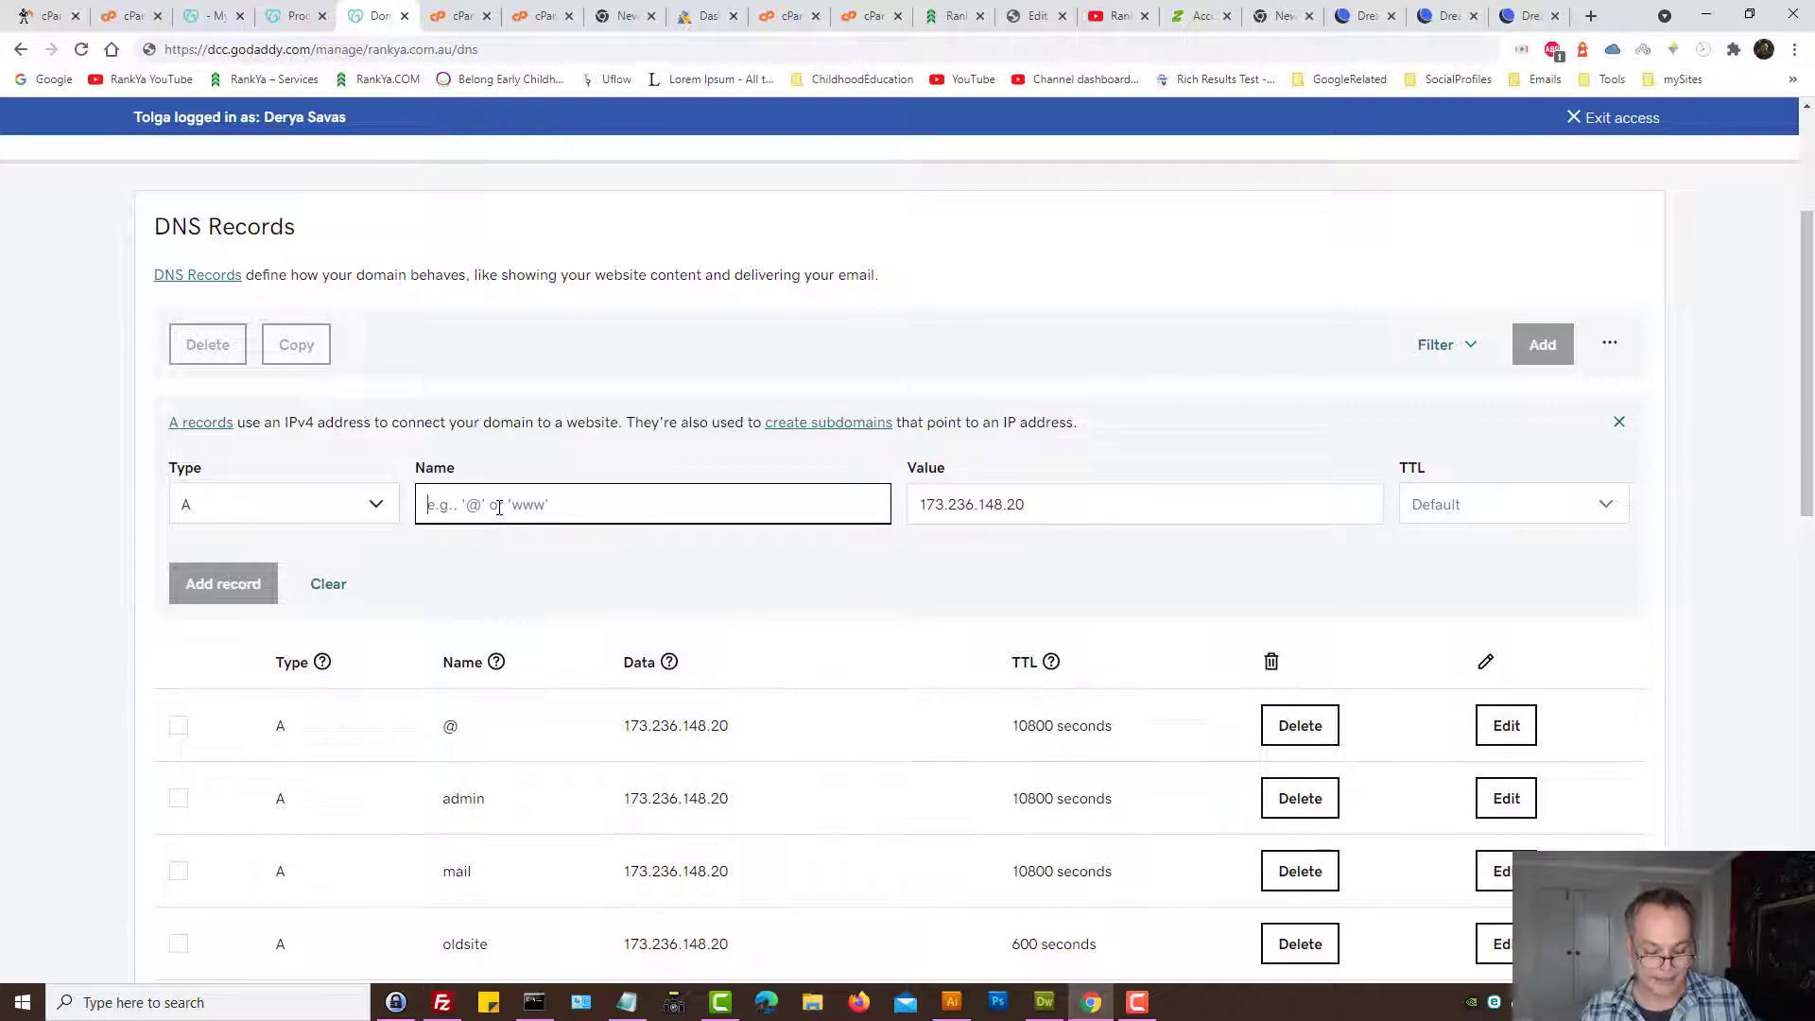
{"action": "type", "text": "@"}
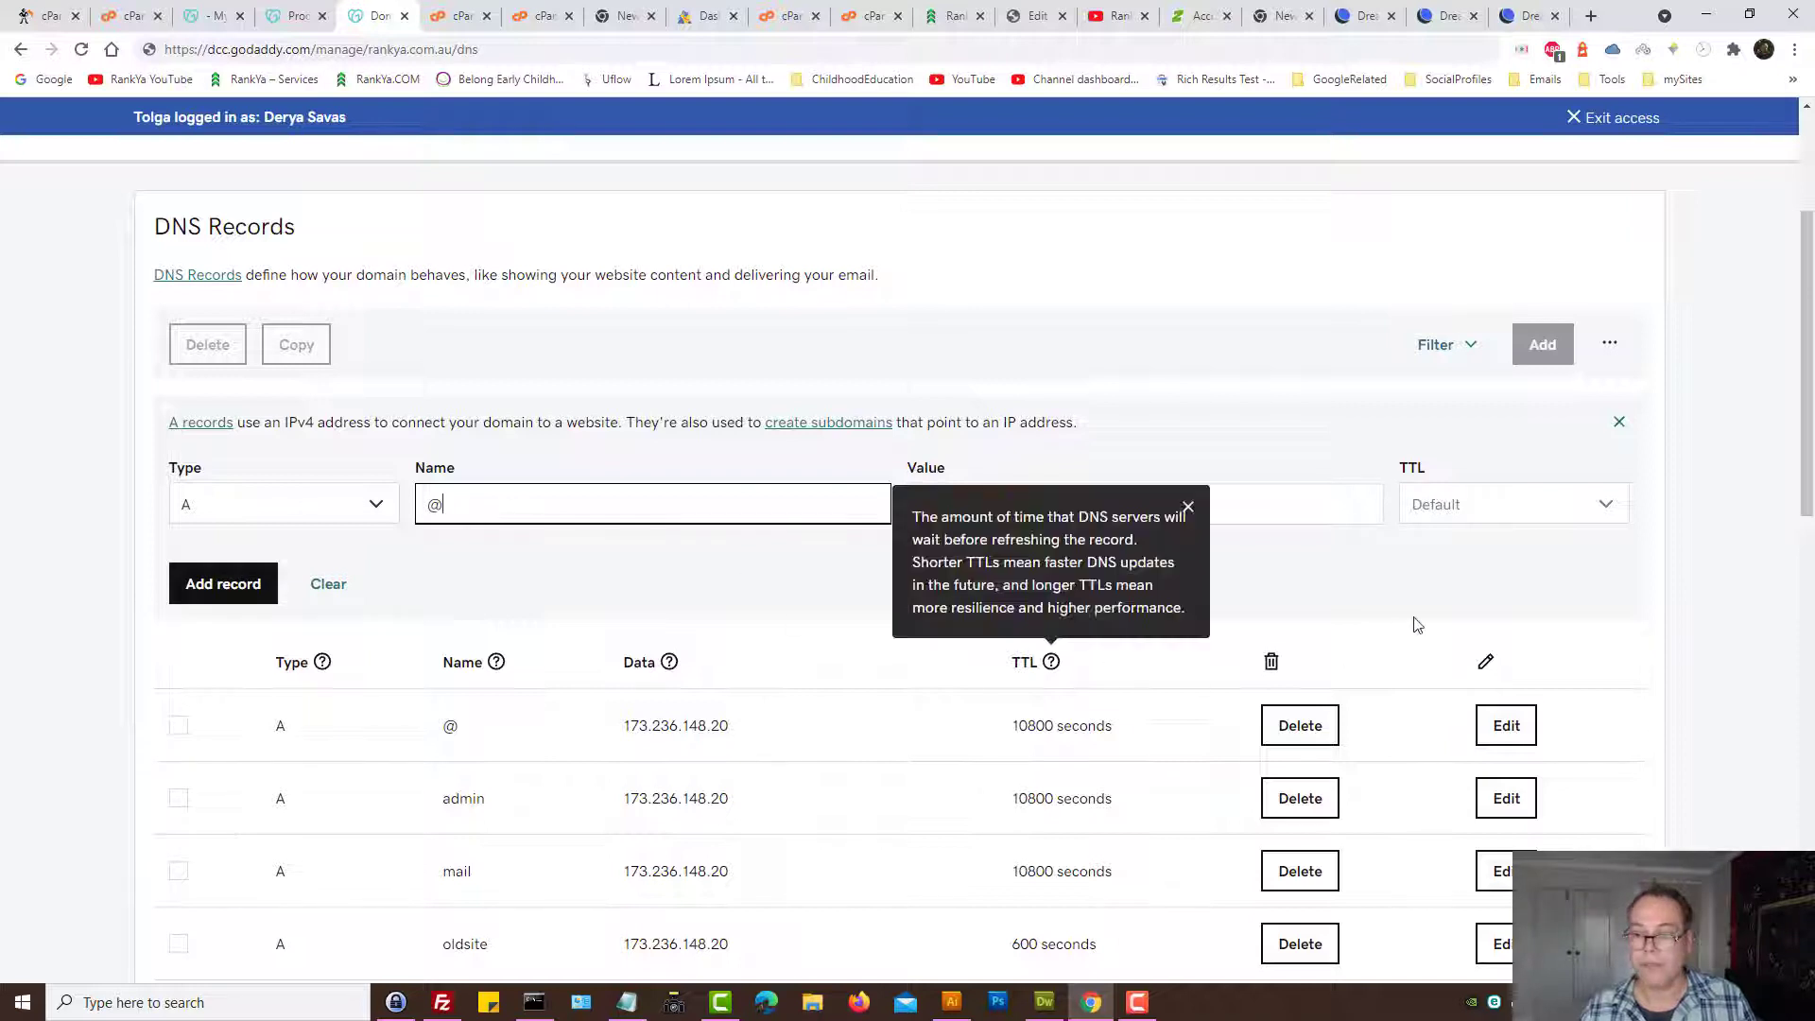
{"action": "left_click", "coordinate": [1490, 519]}
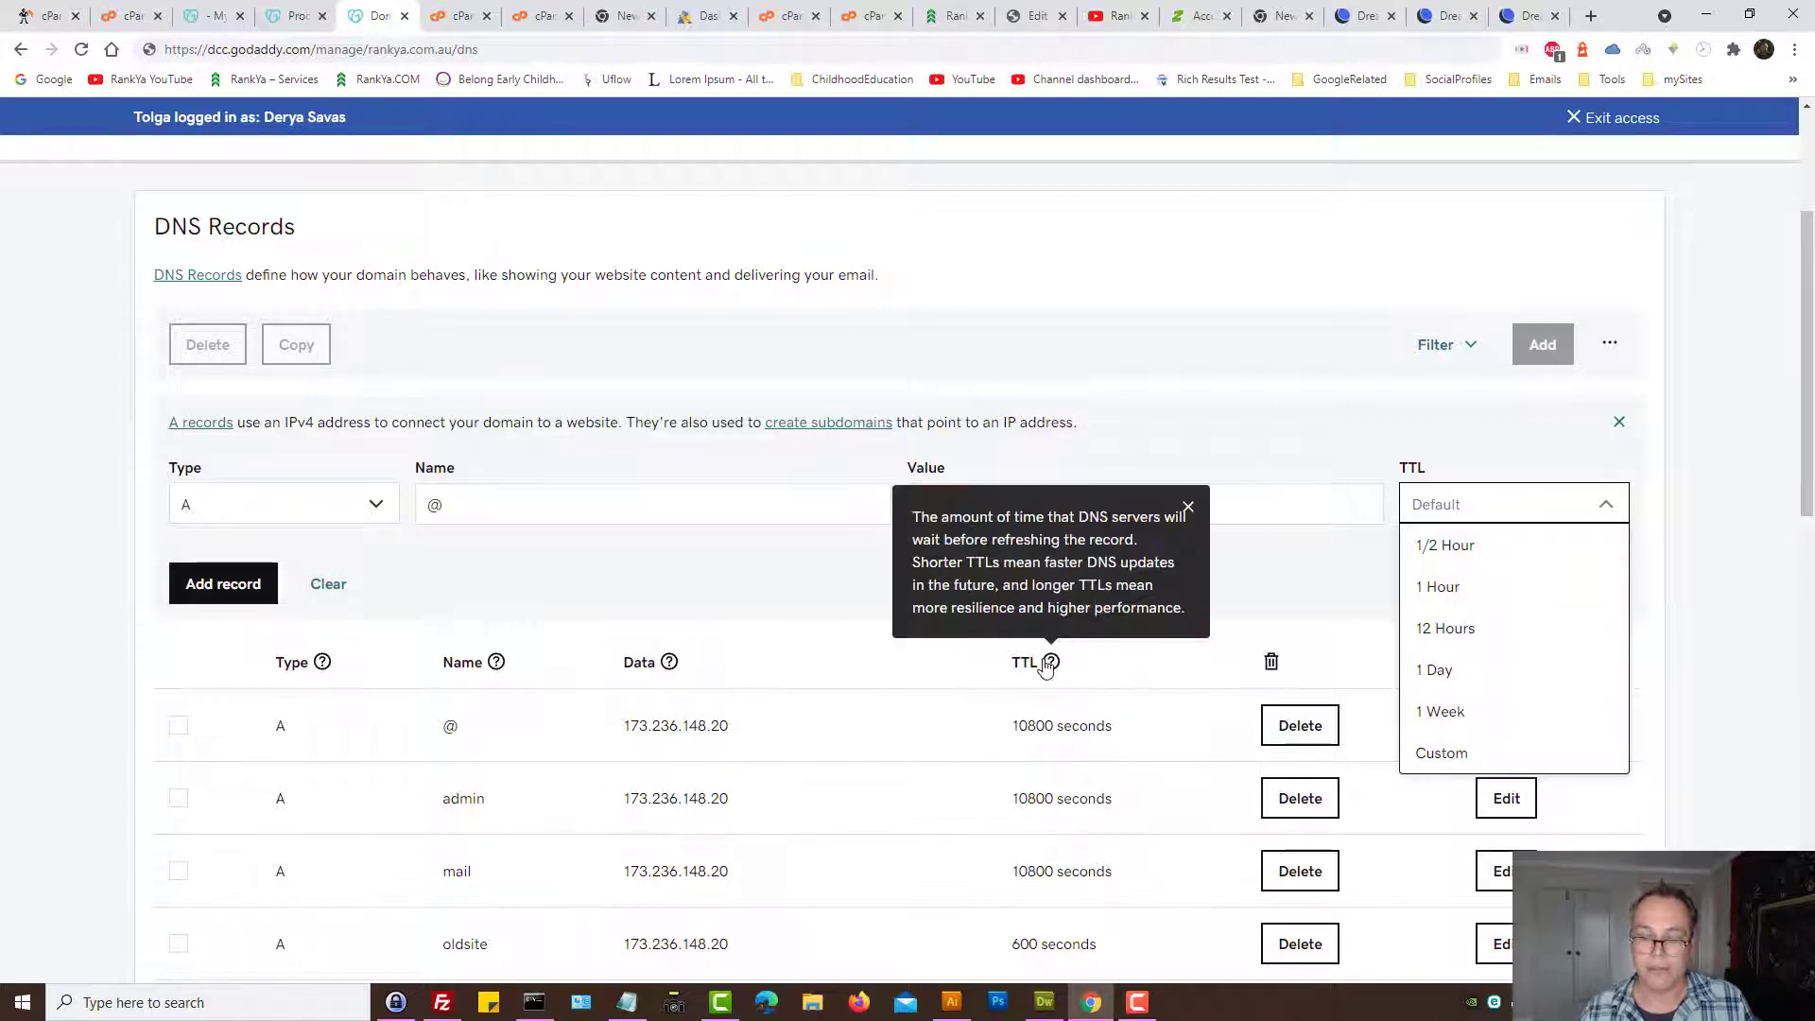
{"action": "mouse_move", "coordinate": [1047, 666]}
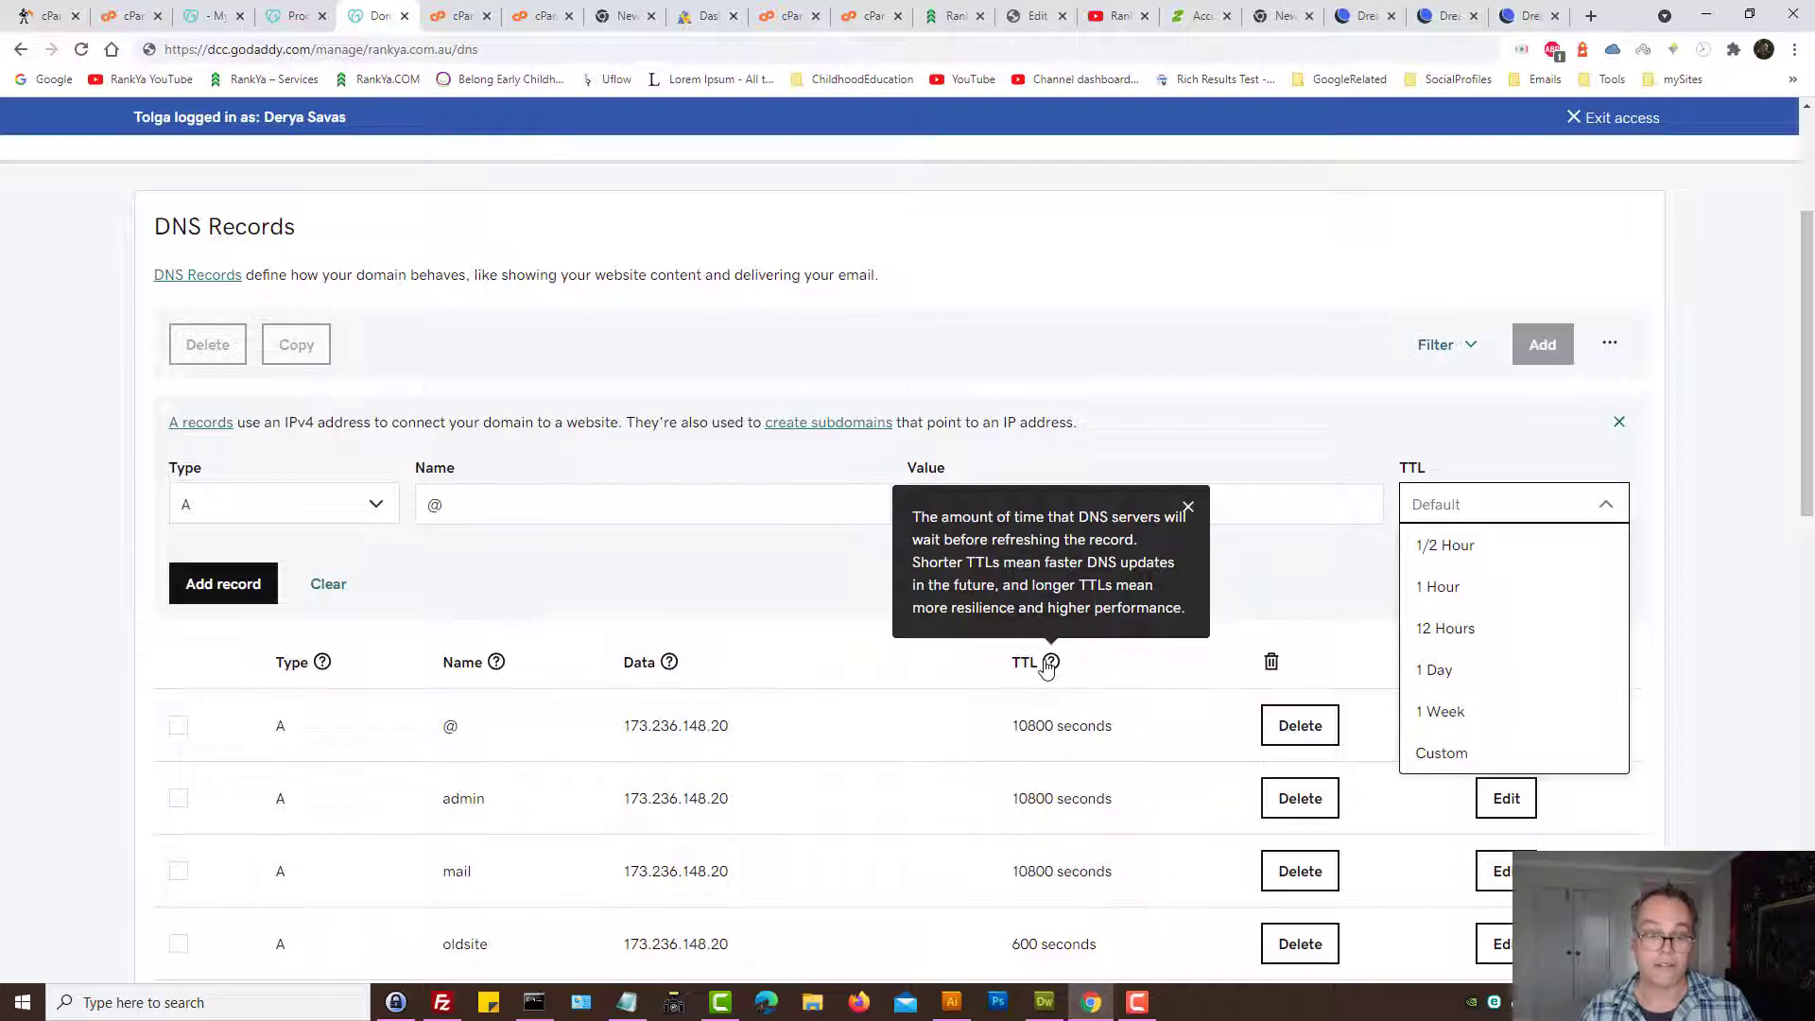
{"action": "left_click", "coordinate": [1306, 591]}
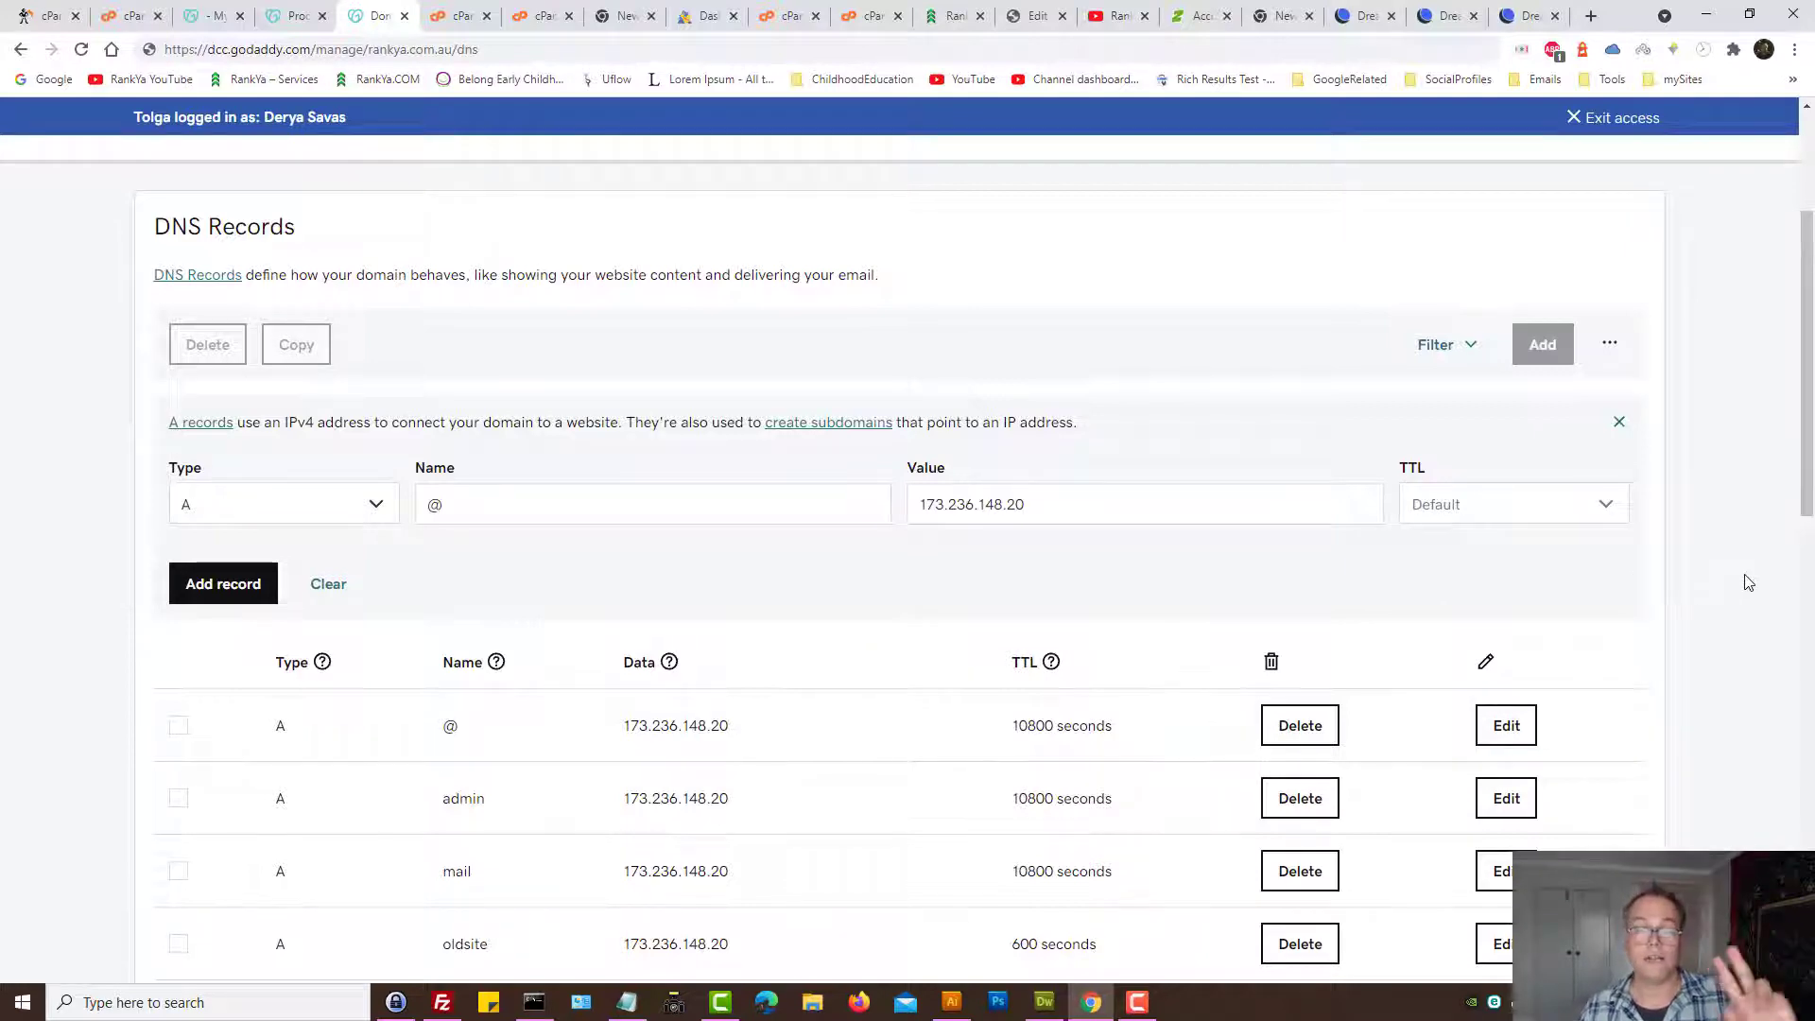
- Review the GoDaddy Nameservers section and compare the A record IP against the DreamHost dashboard
{"action": "scroll", "coordinate": [1717, 685], "scroll_direction": "down", "scroll_amount": 1}
{"action": "scroll", "coordinate": [1718, 684], "scroll_direction": "down", "scroll_amount": 10}
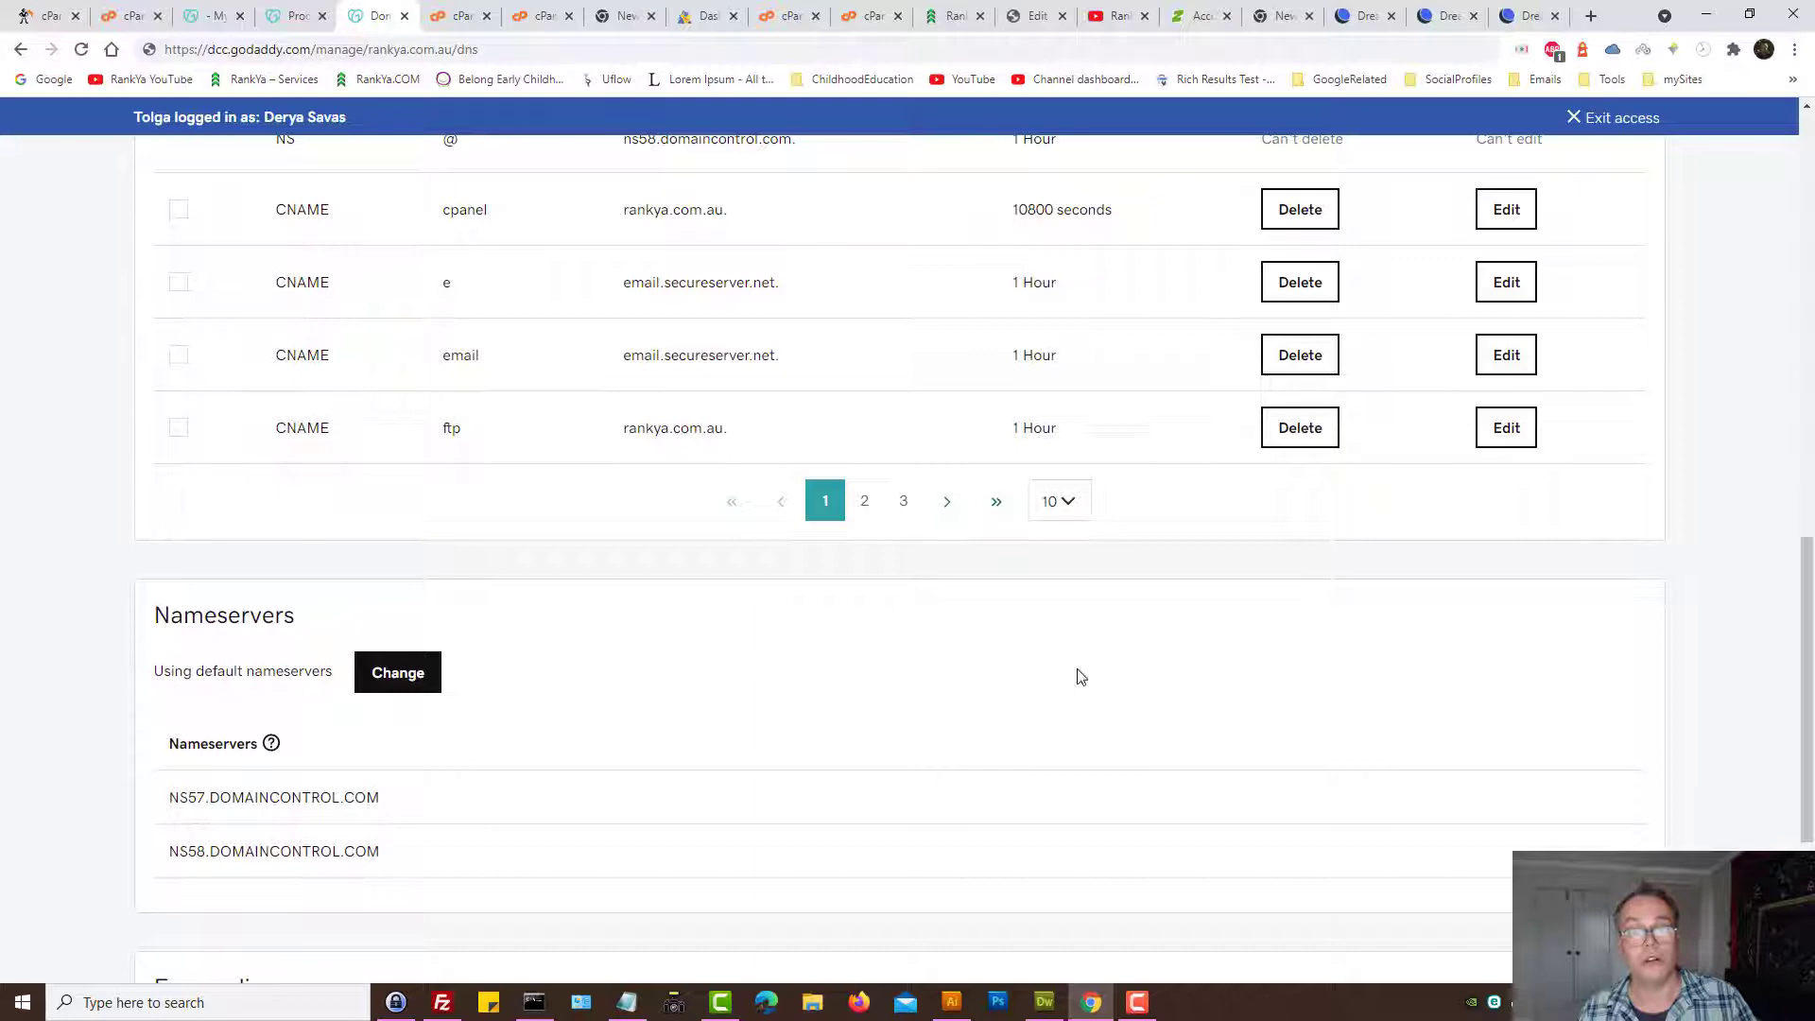
{"action": "scroll", "coordinate": [1598, 728], "scroll_direction": "up", "scroll_amount": 5}
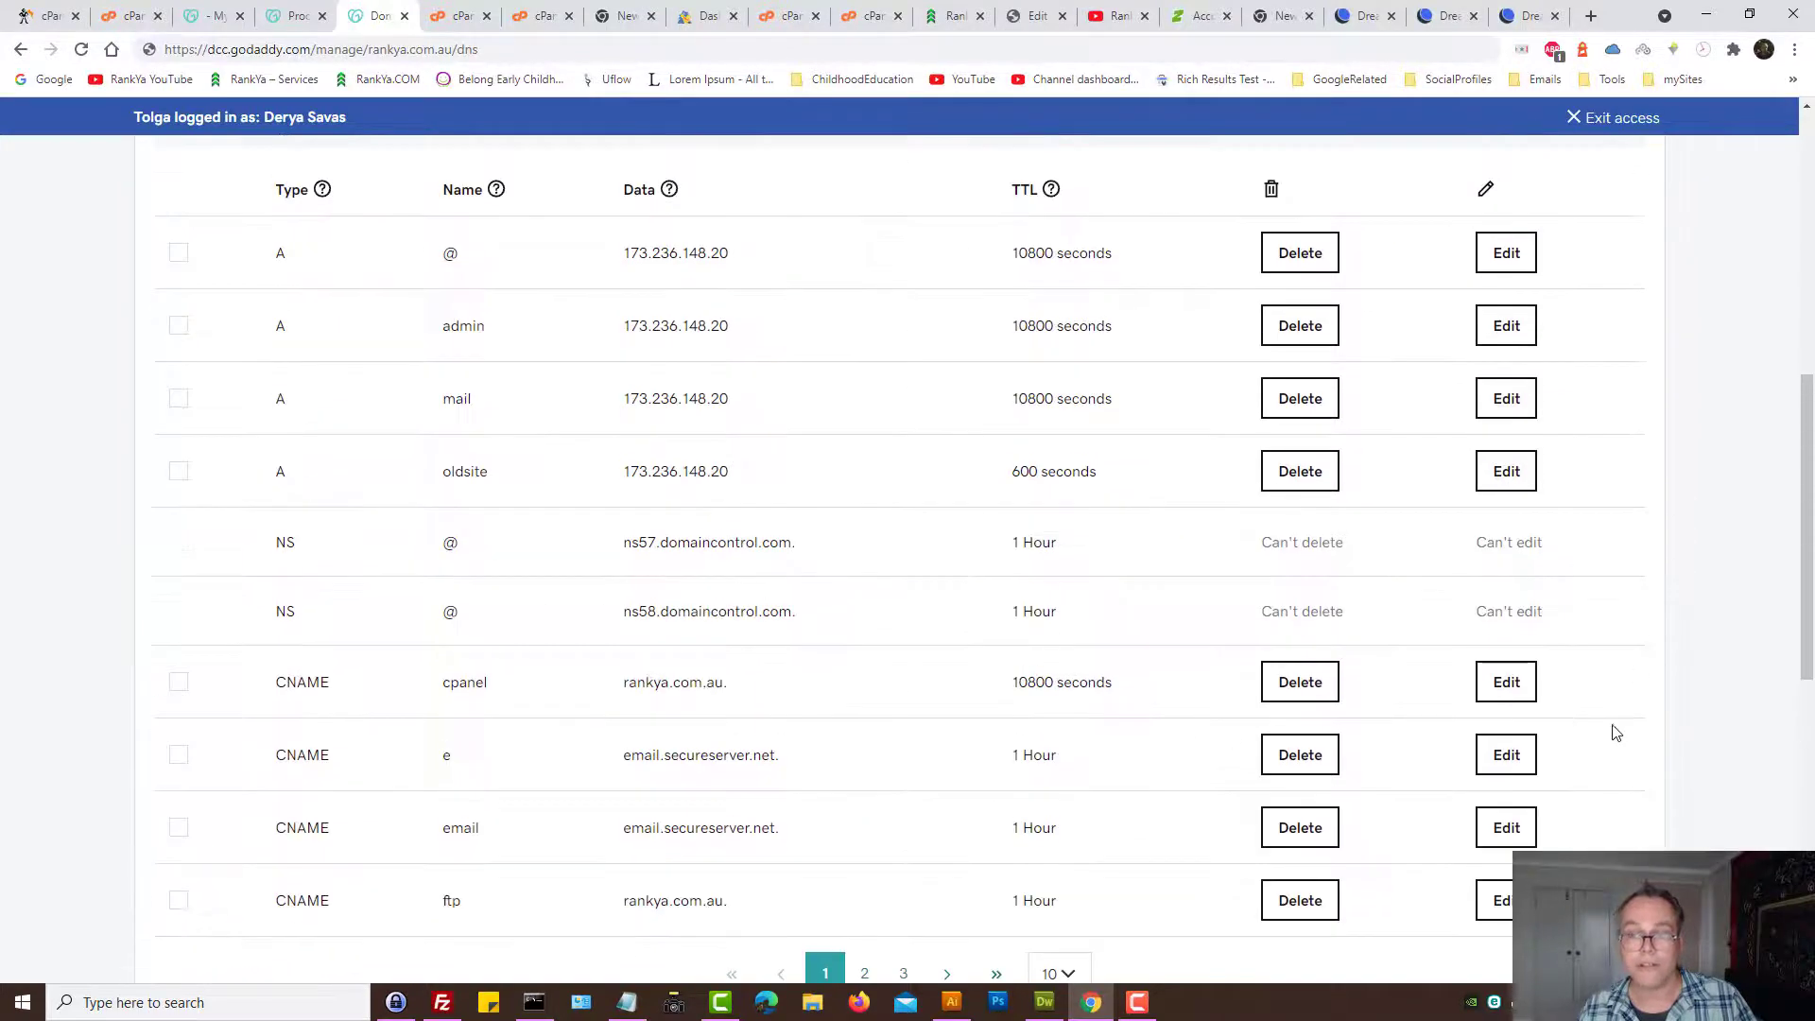
{"action": "scroll", "coordinate": [1615, 732], "scroll_direction": "up", "scroll_amount": 5}
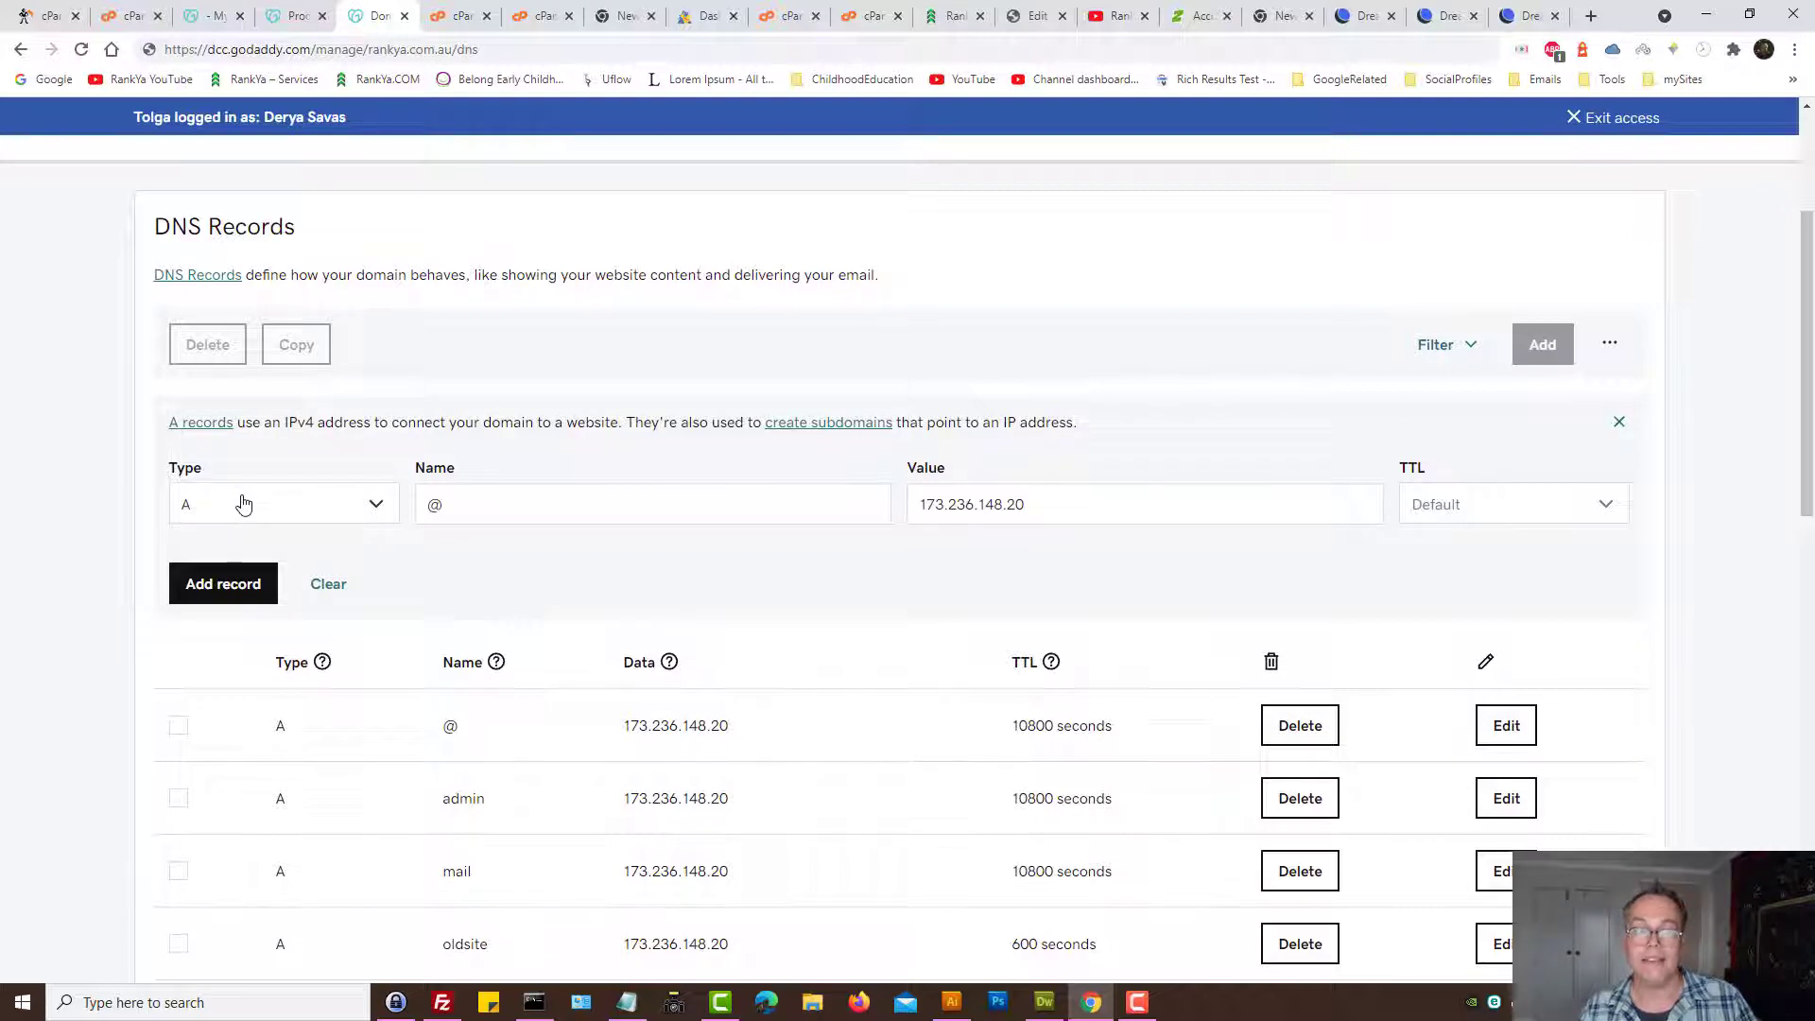
{"action": "double_click", "coordinate": [954, 504]}
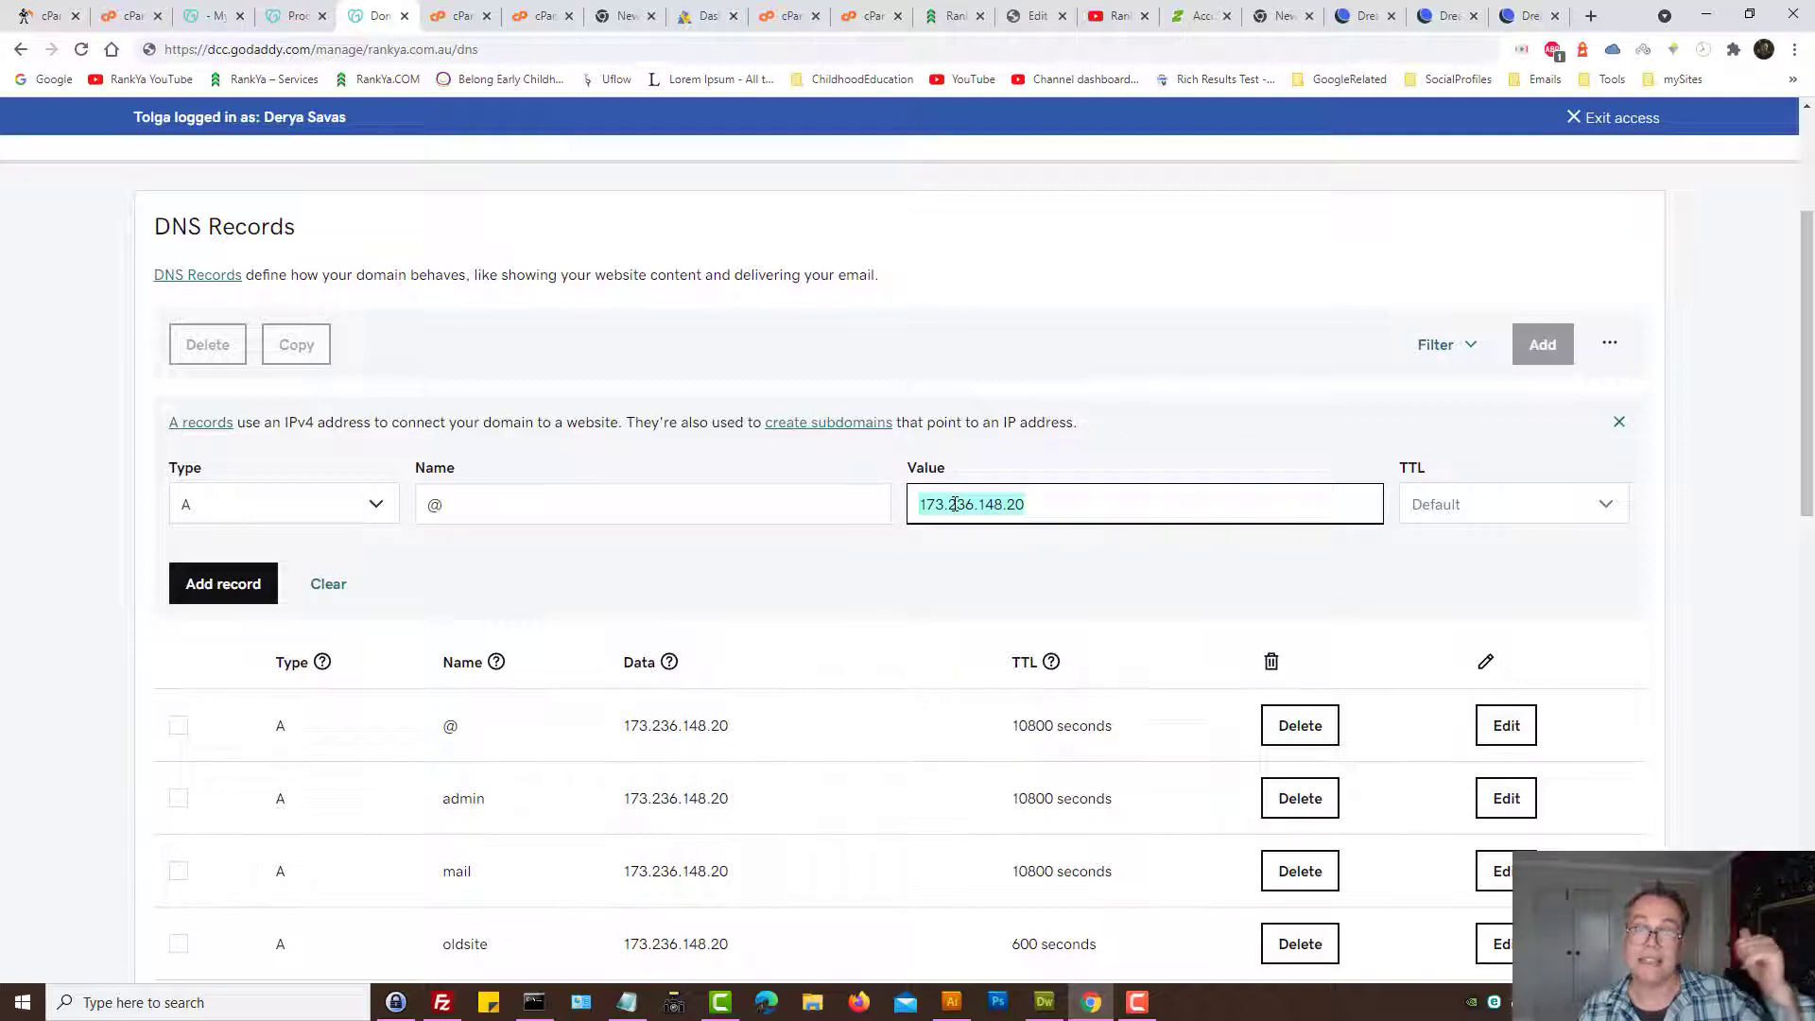
{"action": "left_click", "coordinate": [1364, 15]}
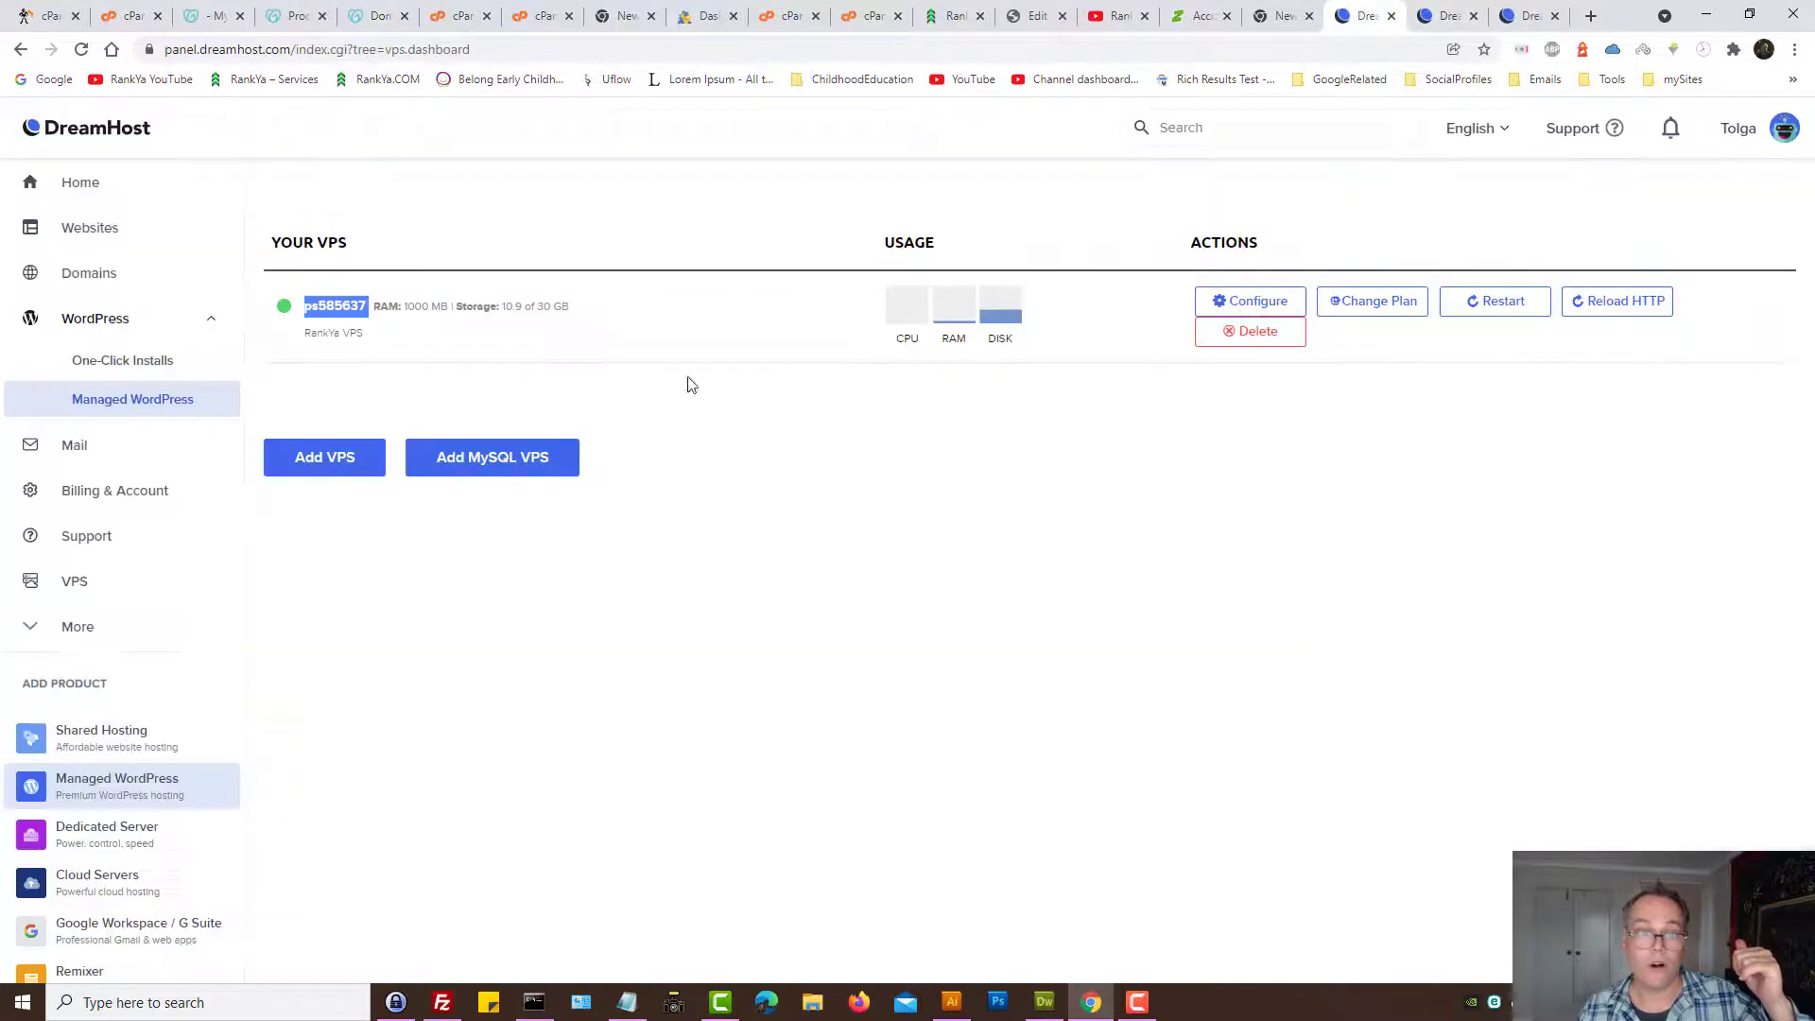
{"action": "left_click", "coordinate": [373, 17]}
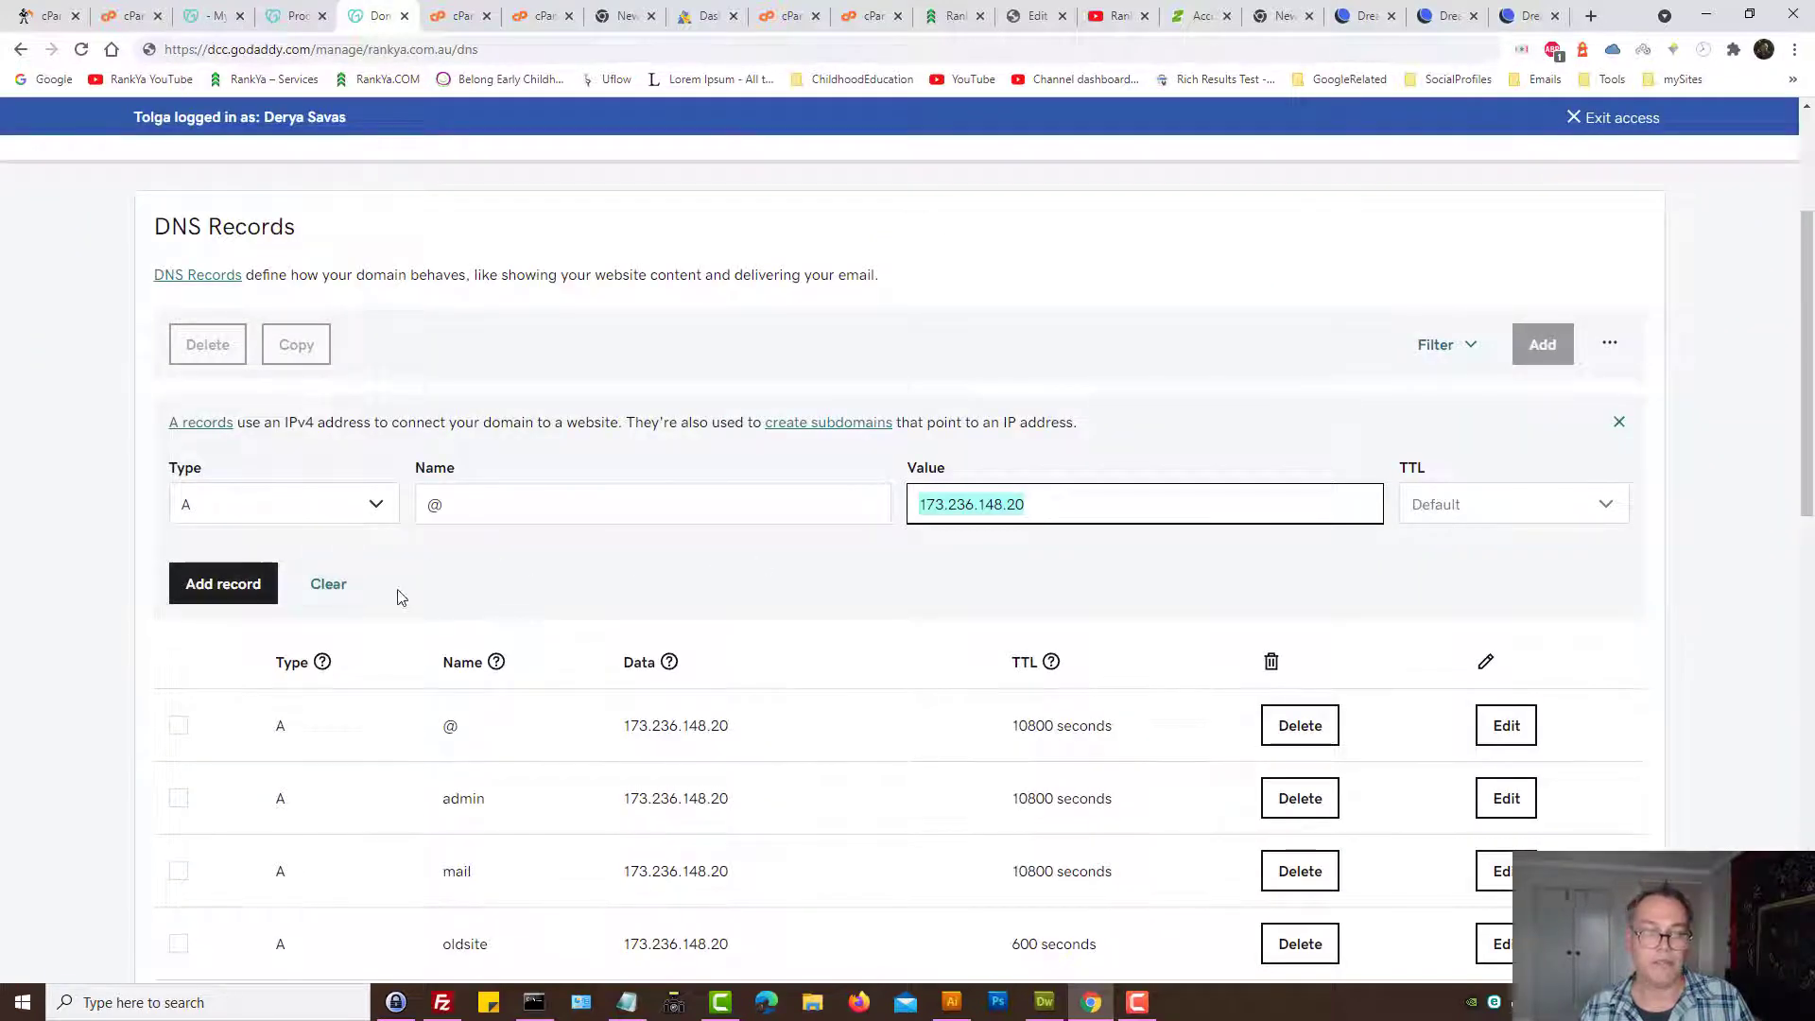
- Clear and close the unsaved A record form, then return to the DreamHost VPS dashboard
{"action": "left_click", "coordinate": [328, 584]}
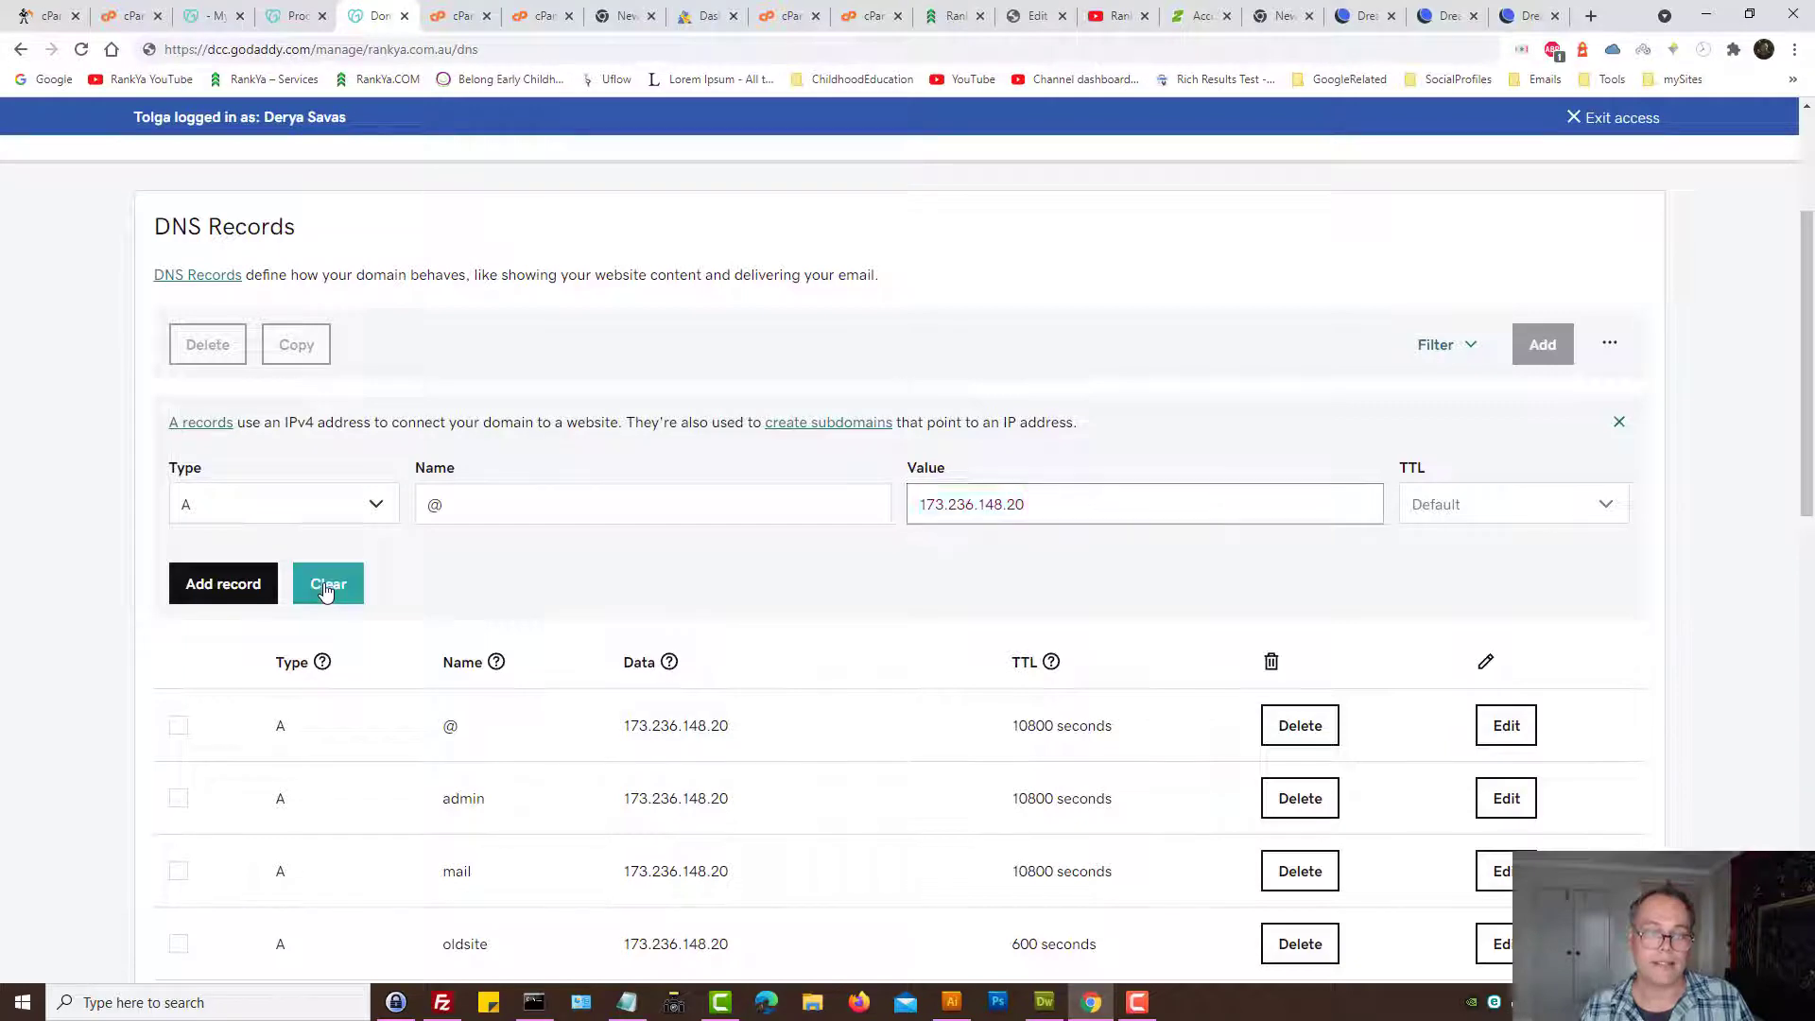
{"action": "left_click", "coordinate": [1620, 426]}
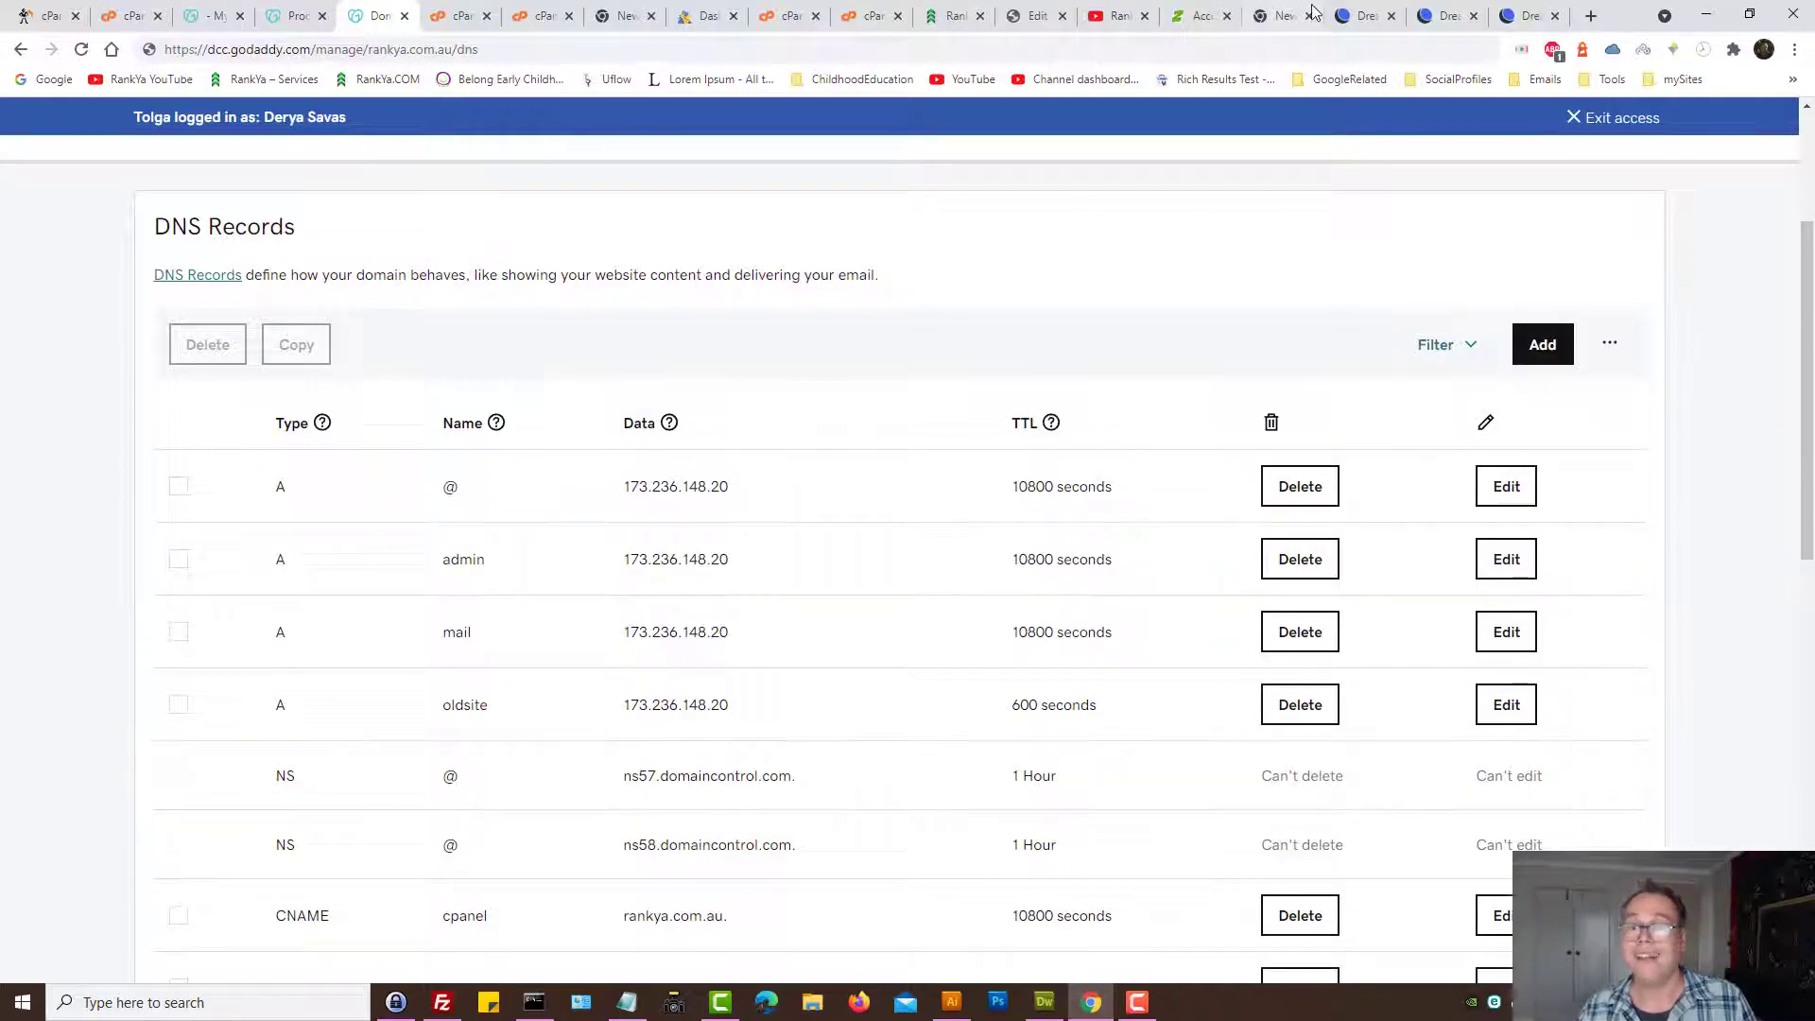
{"action": "left_click", "coordinate": [1373, 17]}
{"action": "left_click", "coordinate": [1019, 529]}
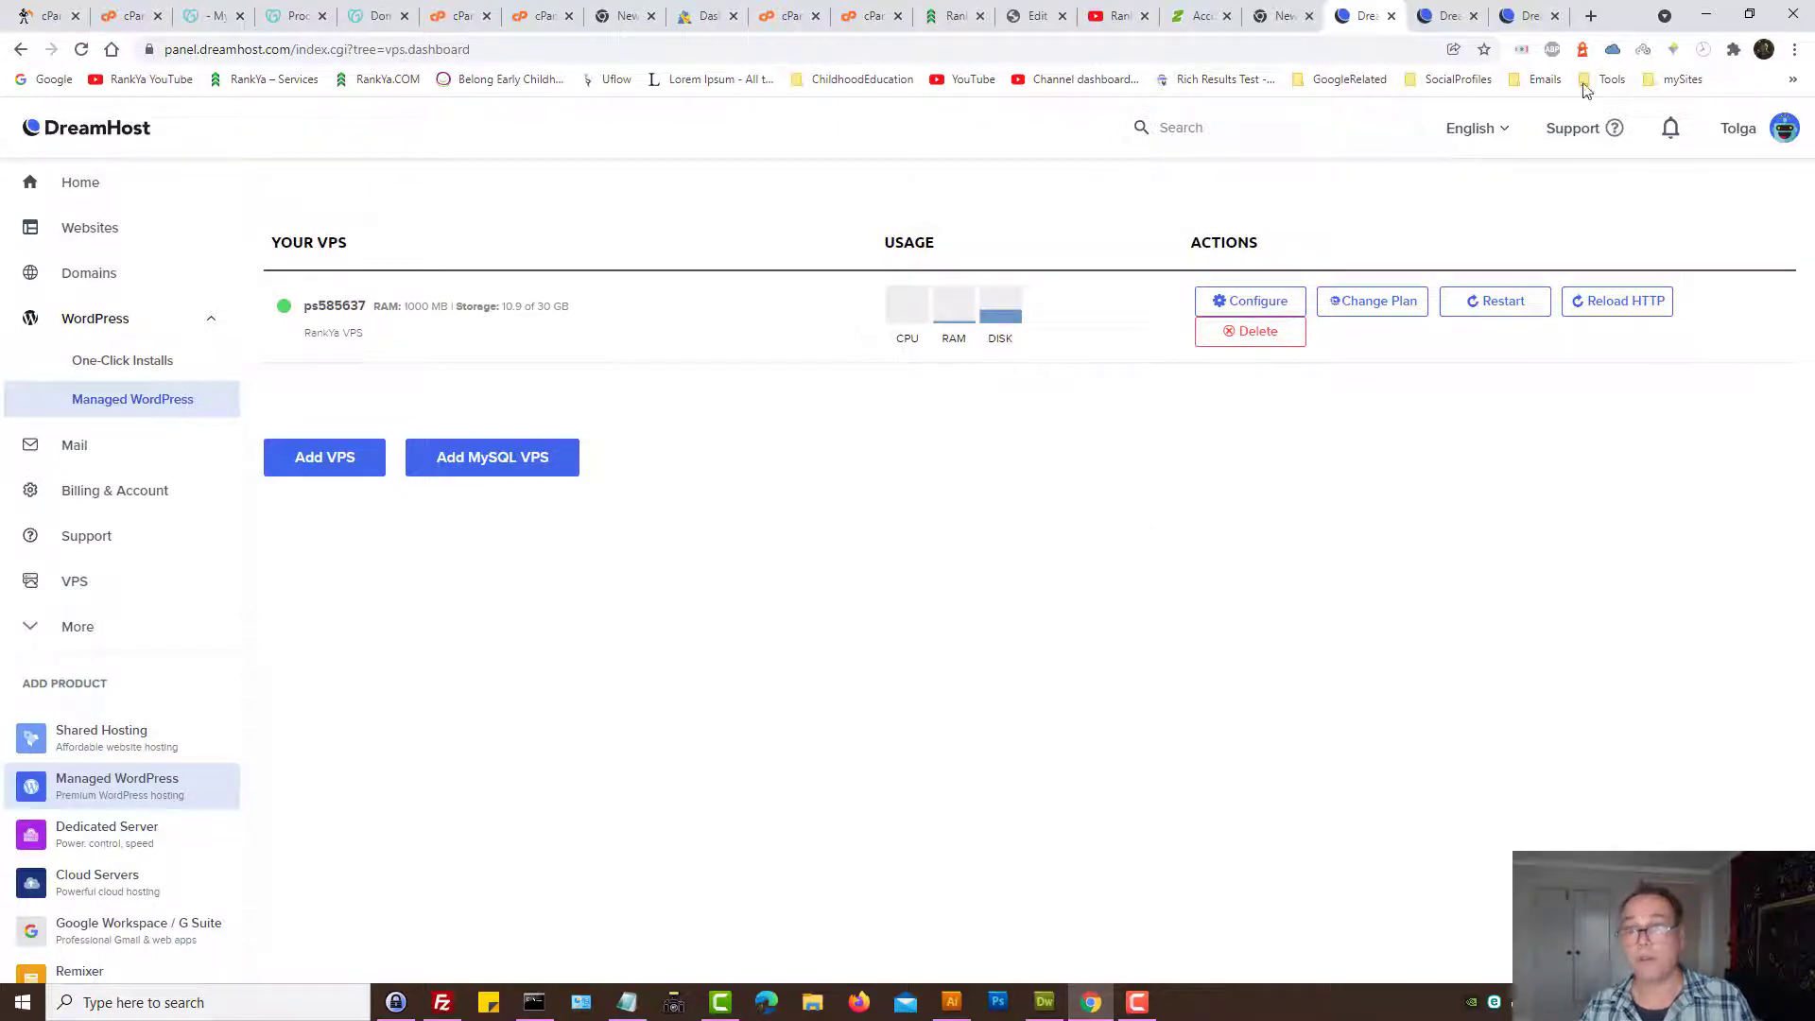
- Open the ProxySite.com web proxy in a new tab with server US9 selected
{"action": "left_click", "coordinate": [1591, 15]}
{"action": "left_click", "coordinate": [1611, 79]}
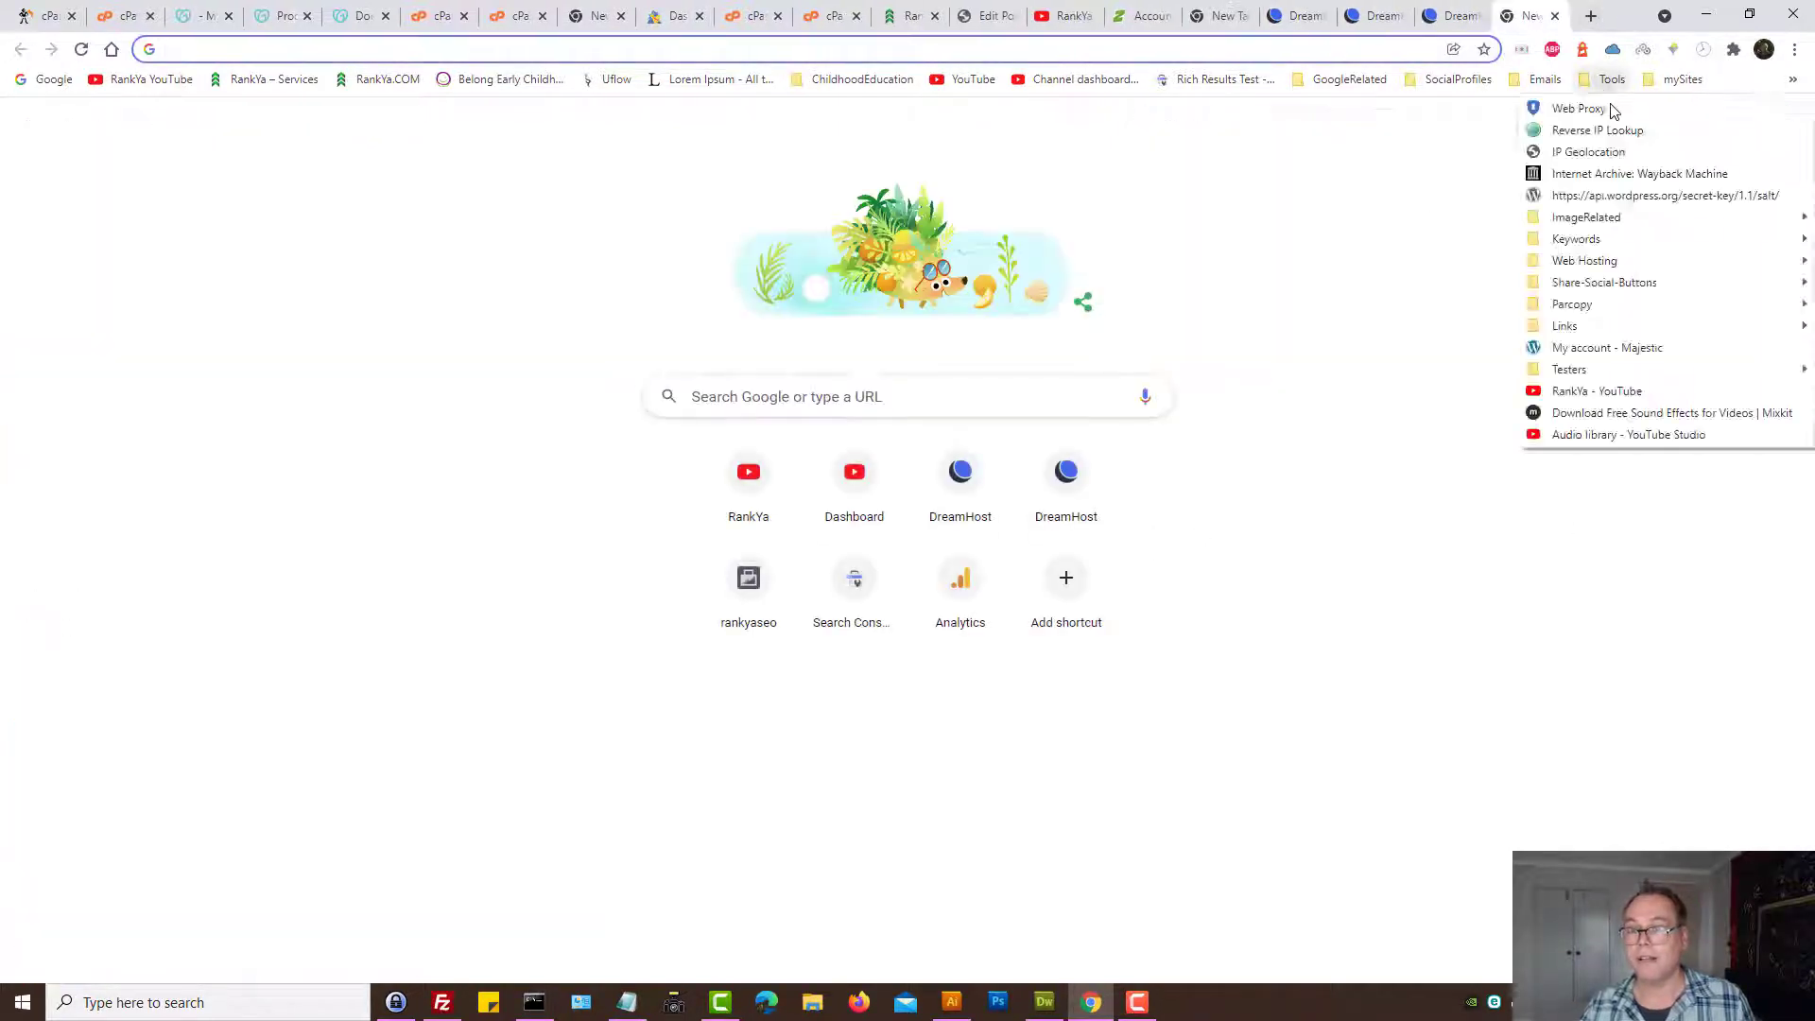
{"action": "left_click", "coordinate": [1577, 108]}
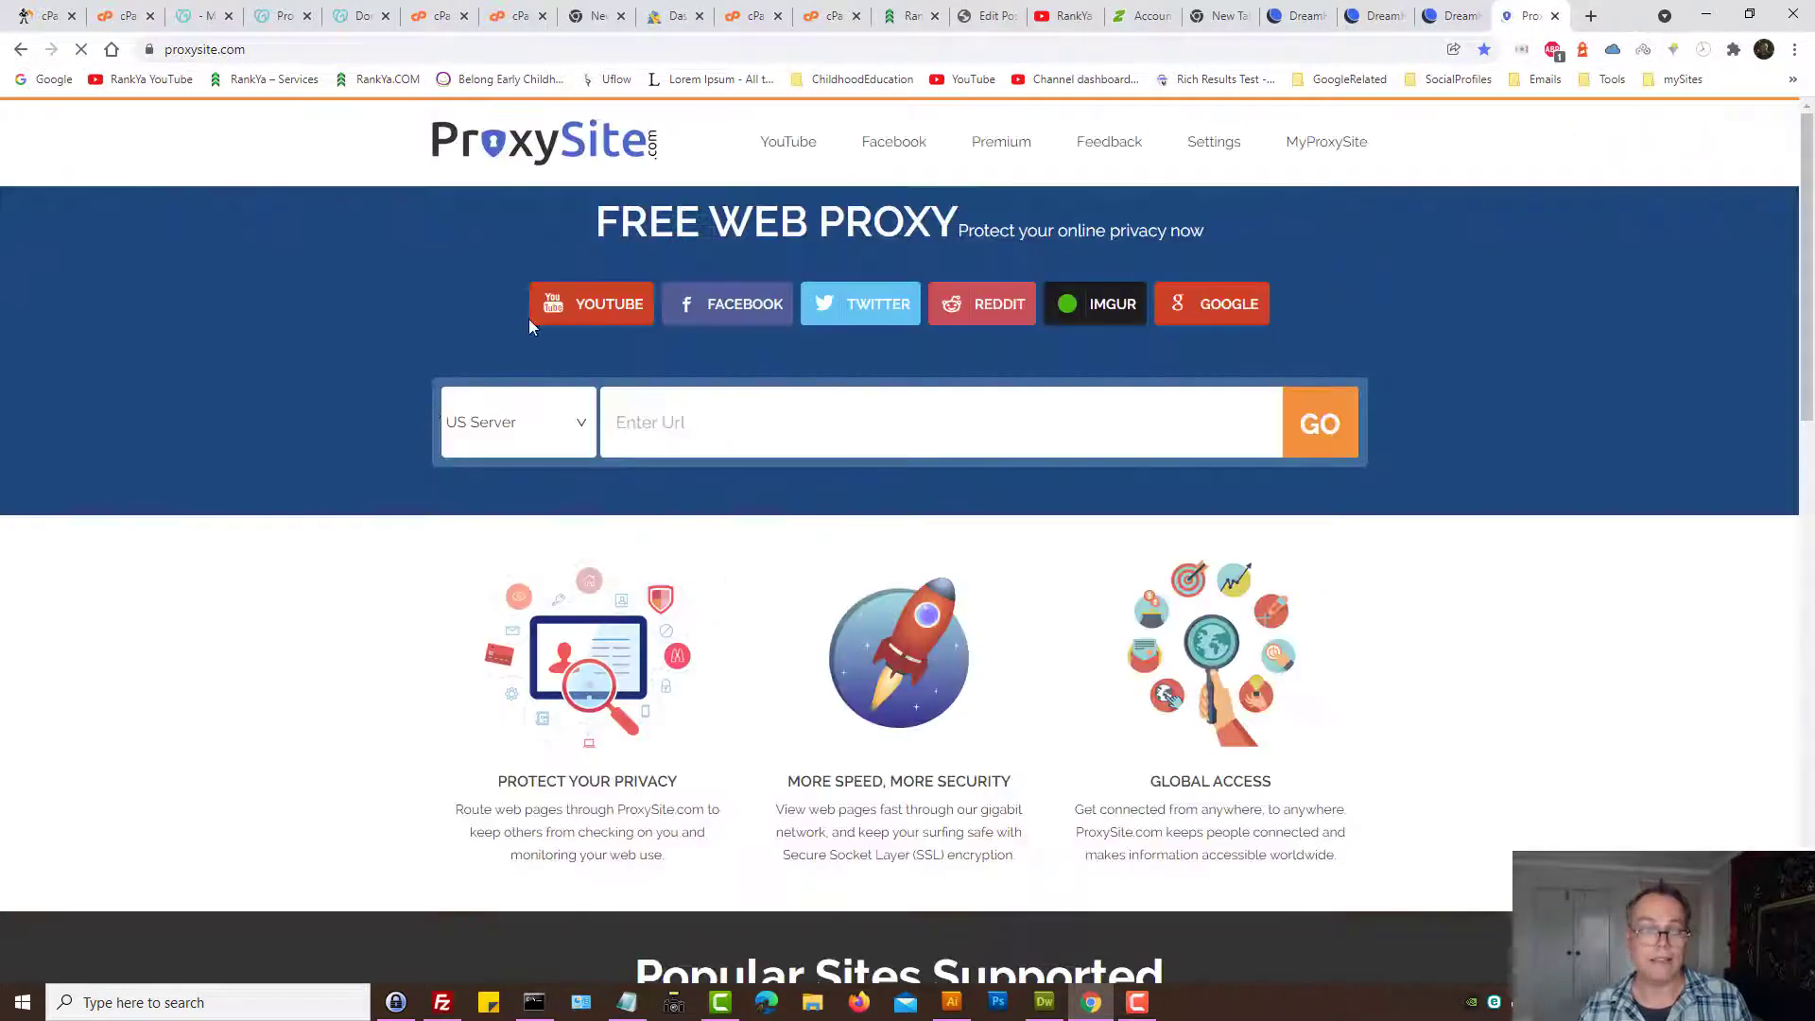
{"action": "left_click", "coordinate": [568, 434]}
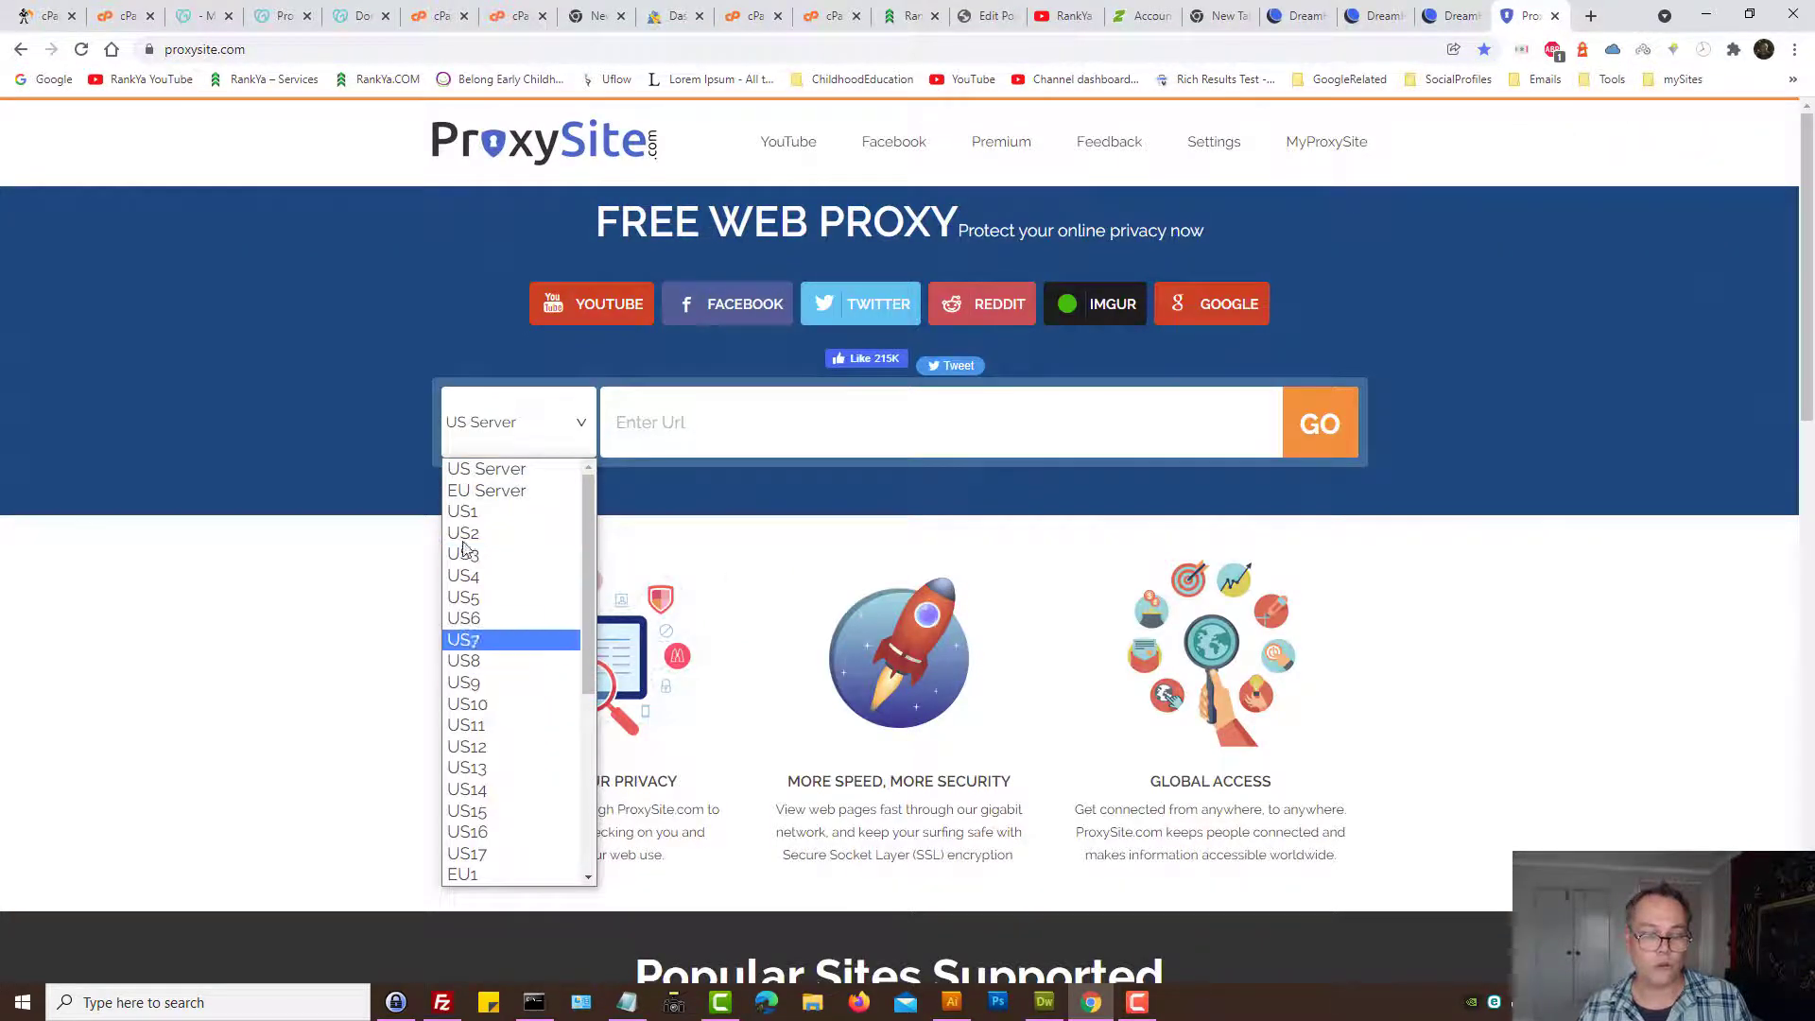
{"action": "left_click", "coordinate": [463, 681]}
{"action": "left_click", "coordinate": [721, 425]}
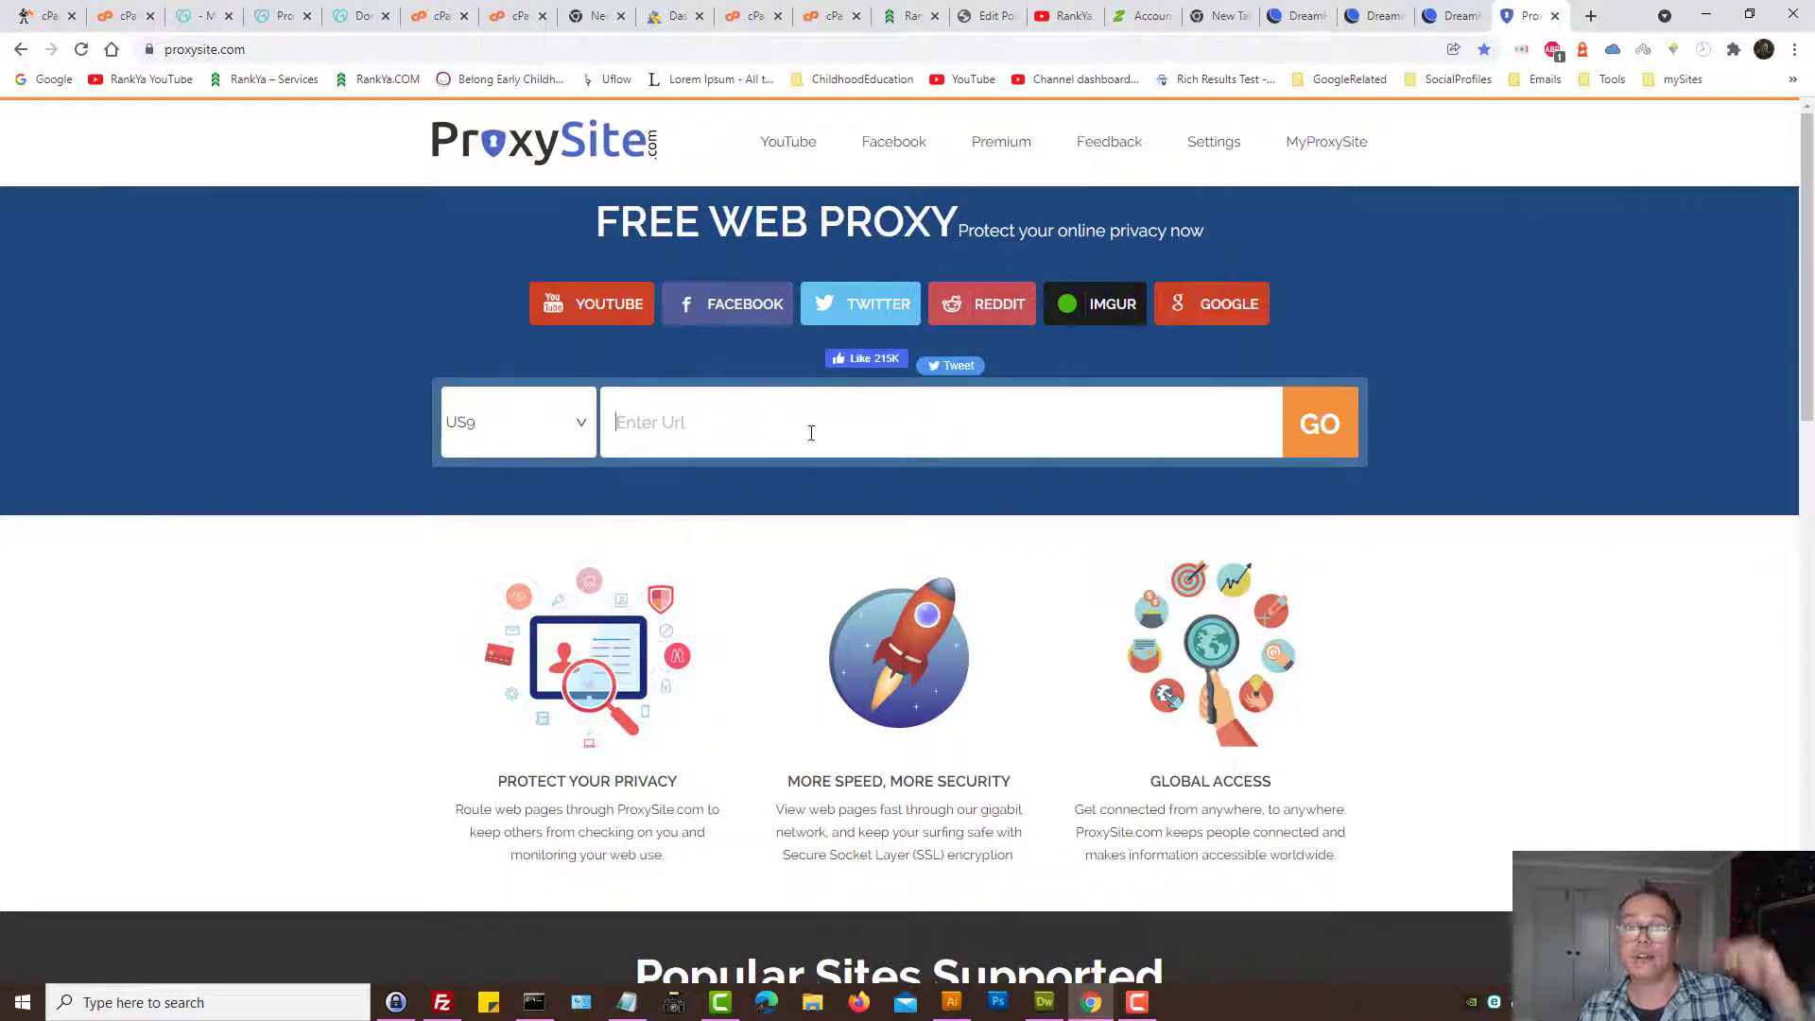
{"action": "left_click", "coordinate": [1439, 9]}
{"action": "left_click", "coordinate": [1295, 15]}
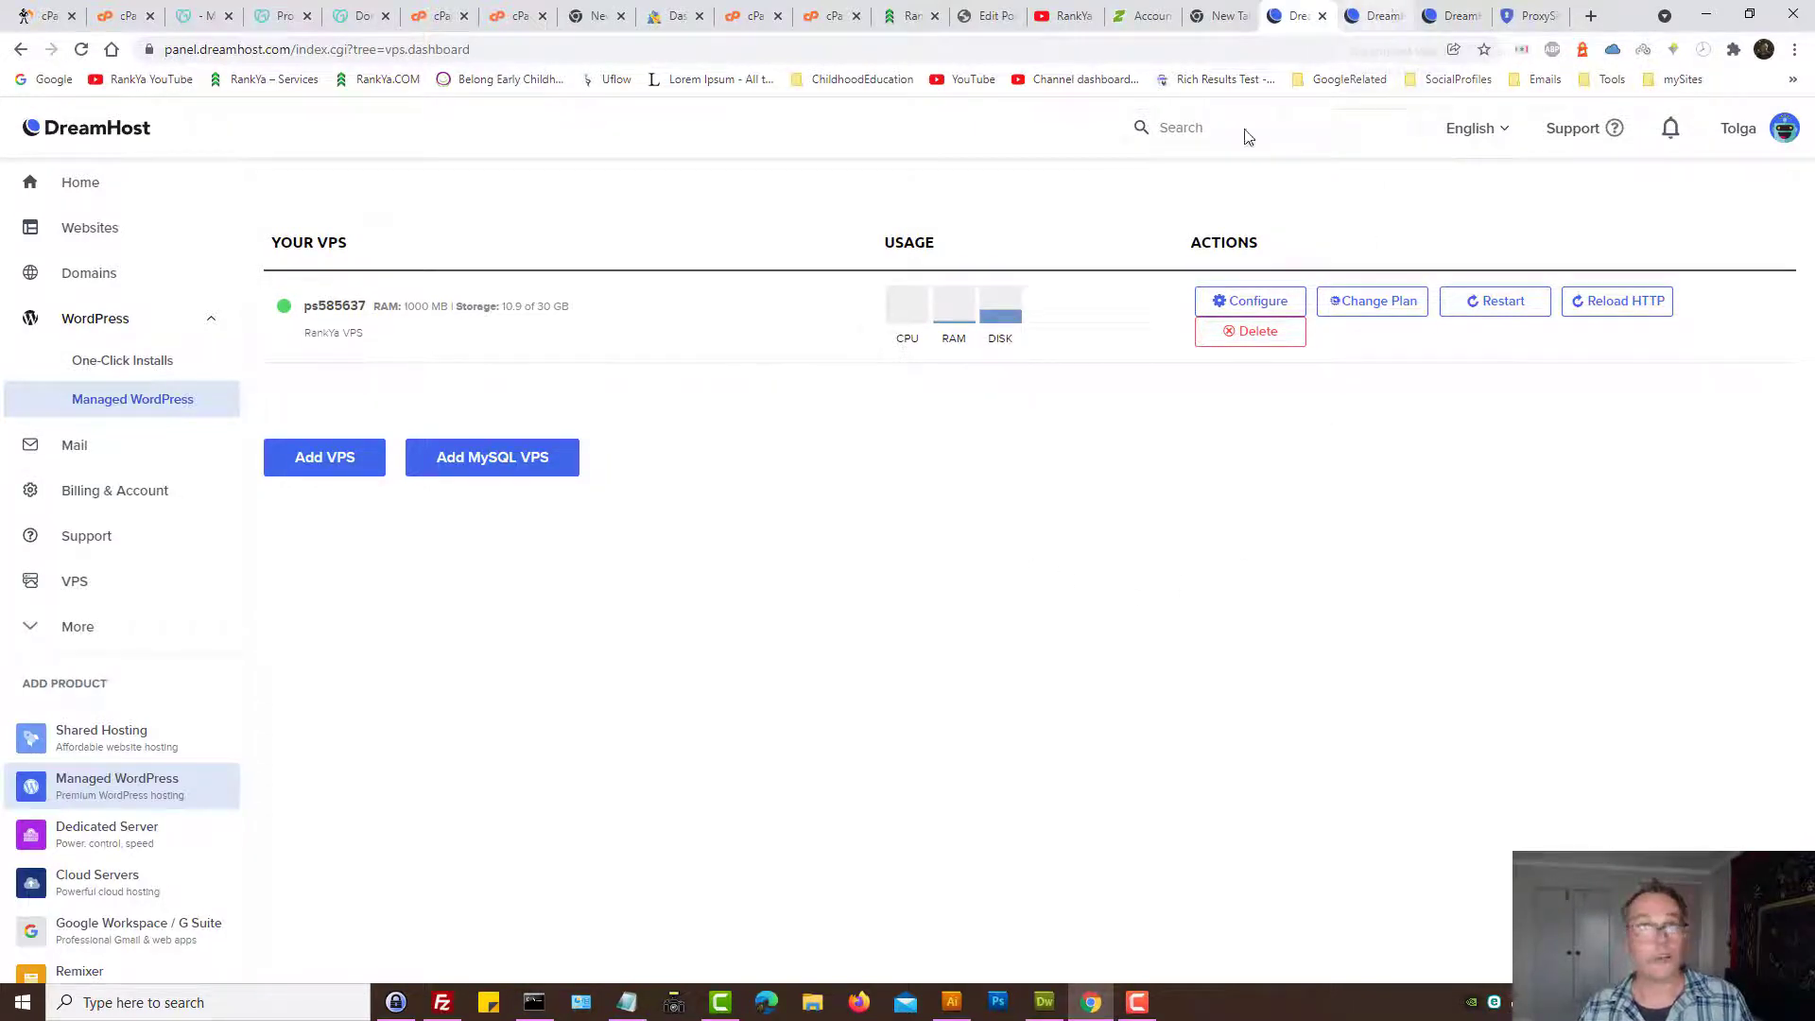
- Switch to the DreamHost Fully Hosted domain form and scroll through its sections
{"action": "key", "text": "ctrl+Tab"}
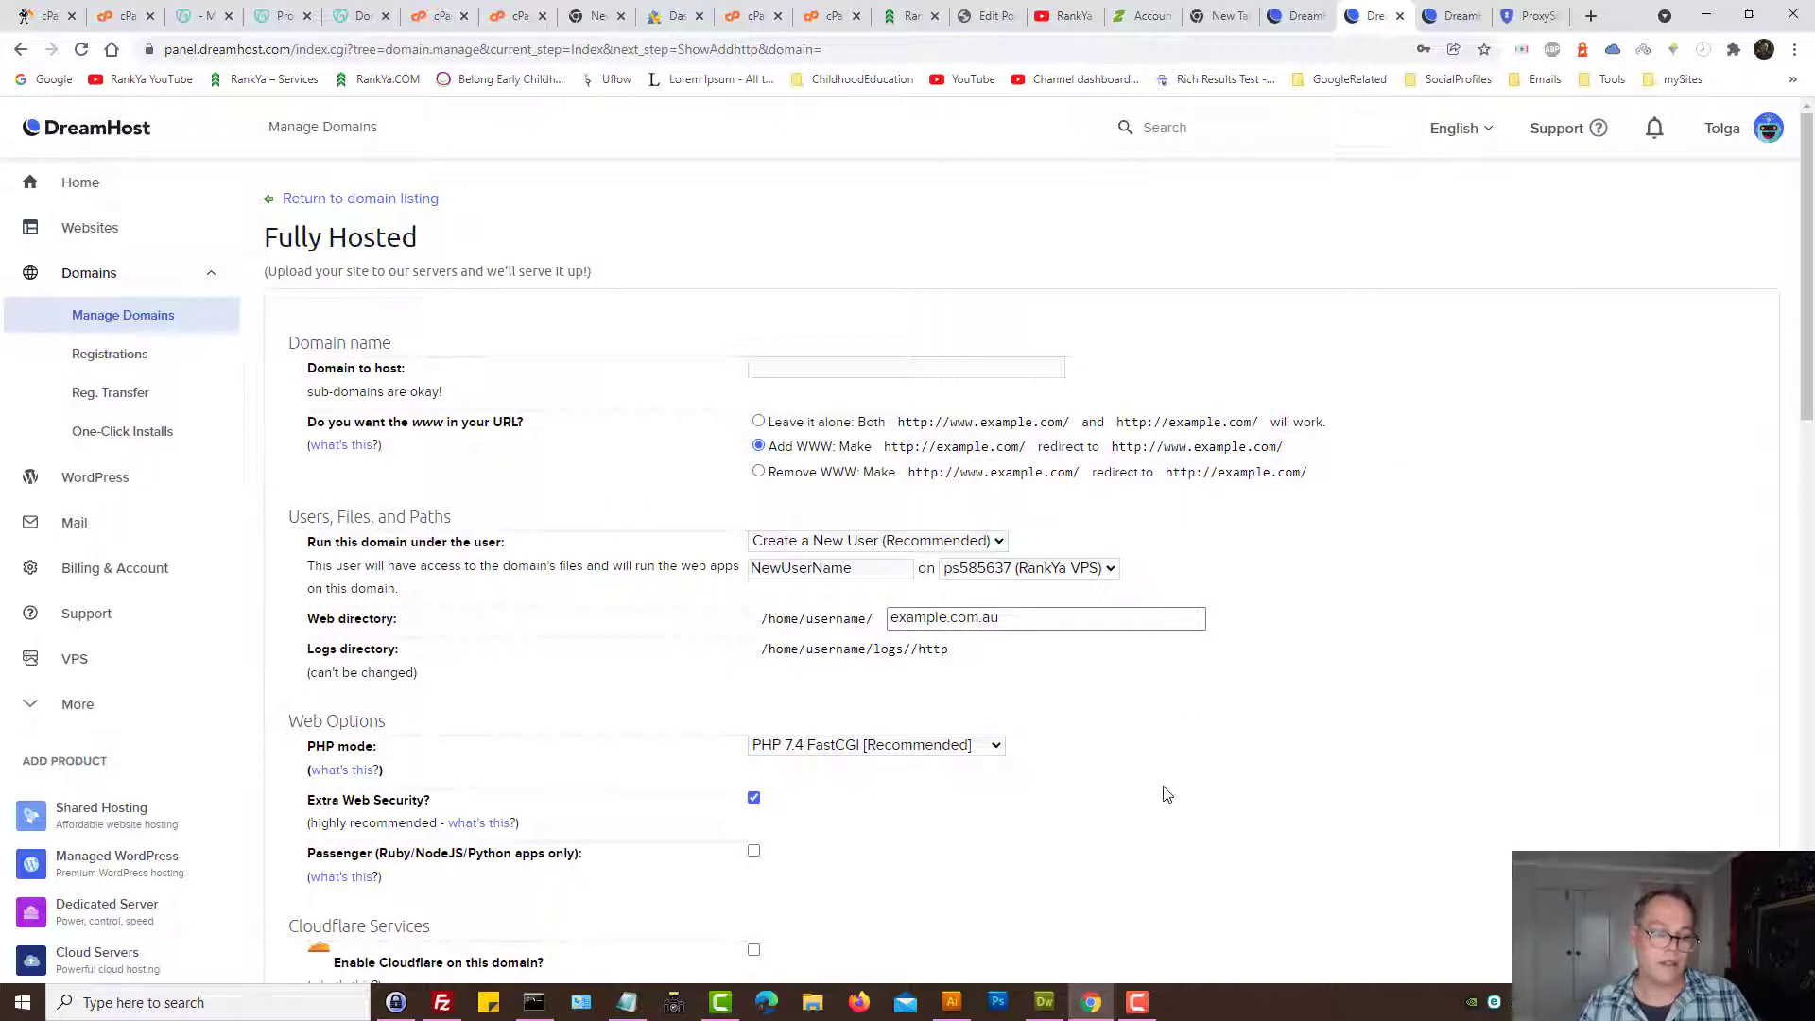
{"action": "scroll", "coordinate": [1169, 792], "scroll_direction": "down", "scroll_amount": 2}
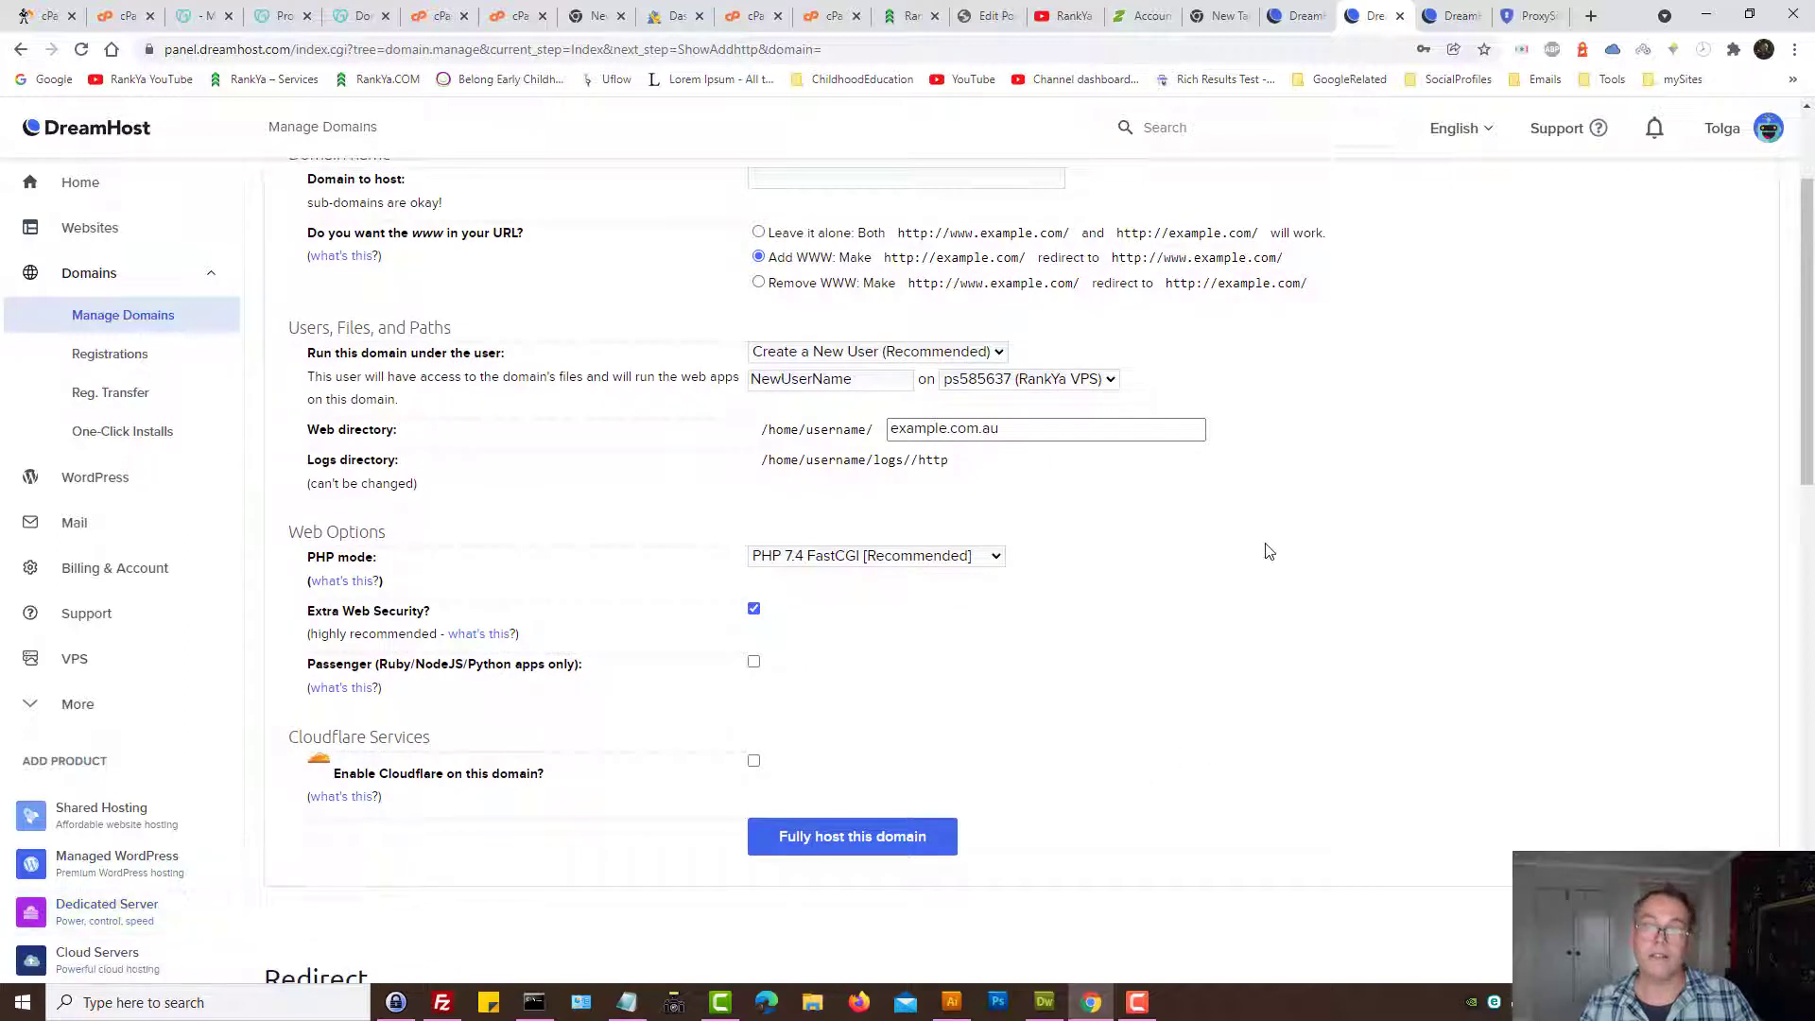
{"action": "scroll", "coordinate": [1274, 552], "scroll_direction": "up", "scroll_amount": 2}
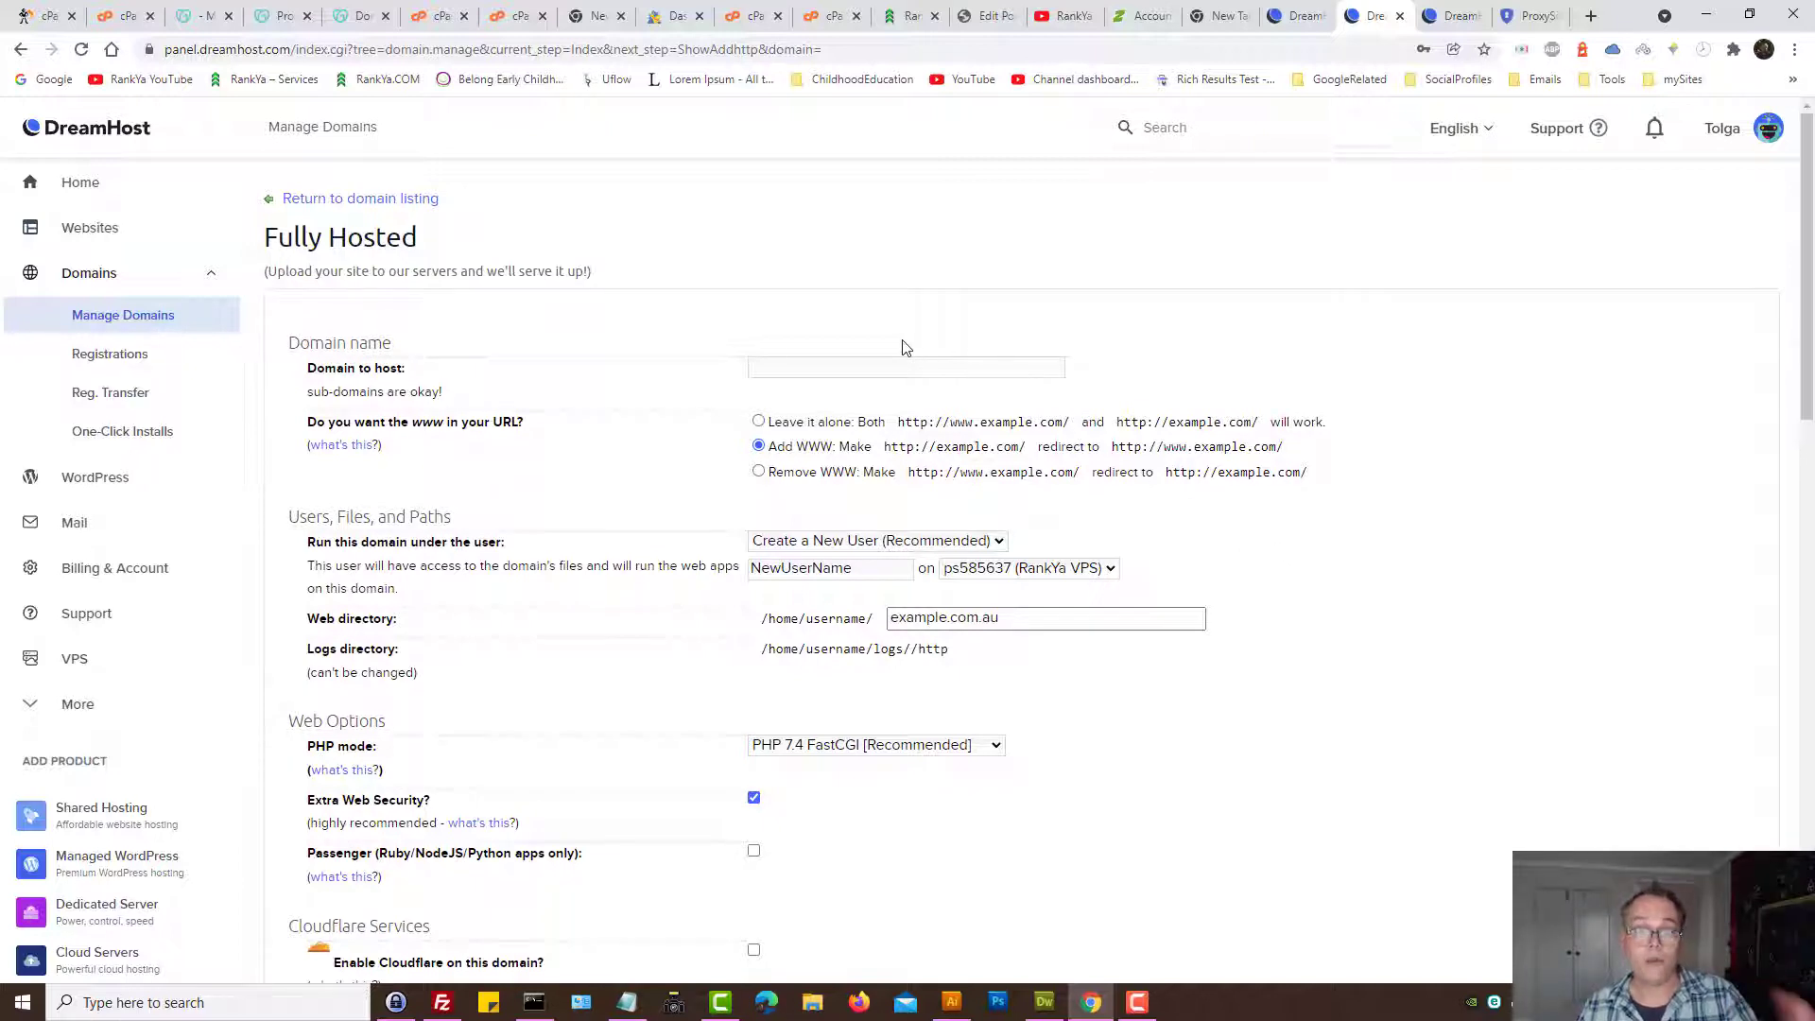
- Enter example.com as the domain to host and keep the RankYa VPS (ps585637) as the server
{"action": "left_click", "coordinate": [799, 369]}
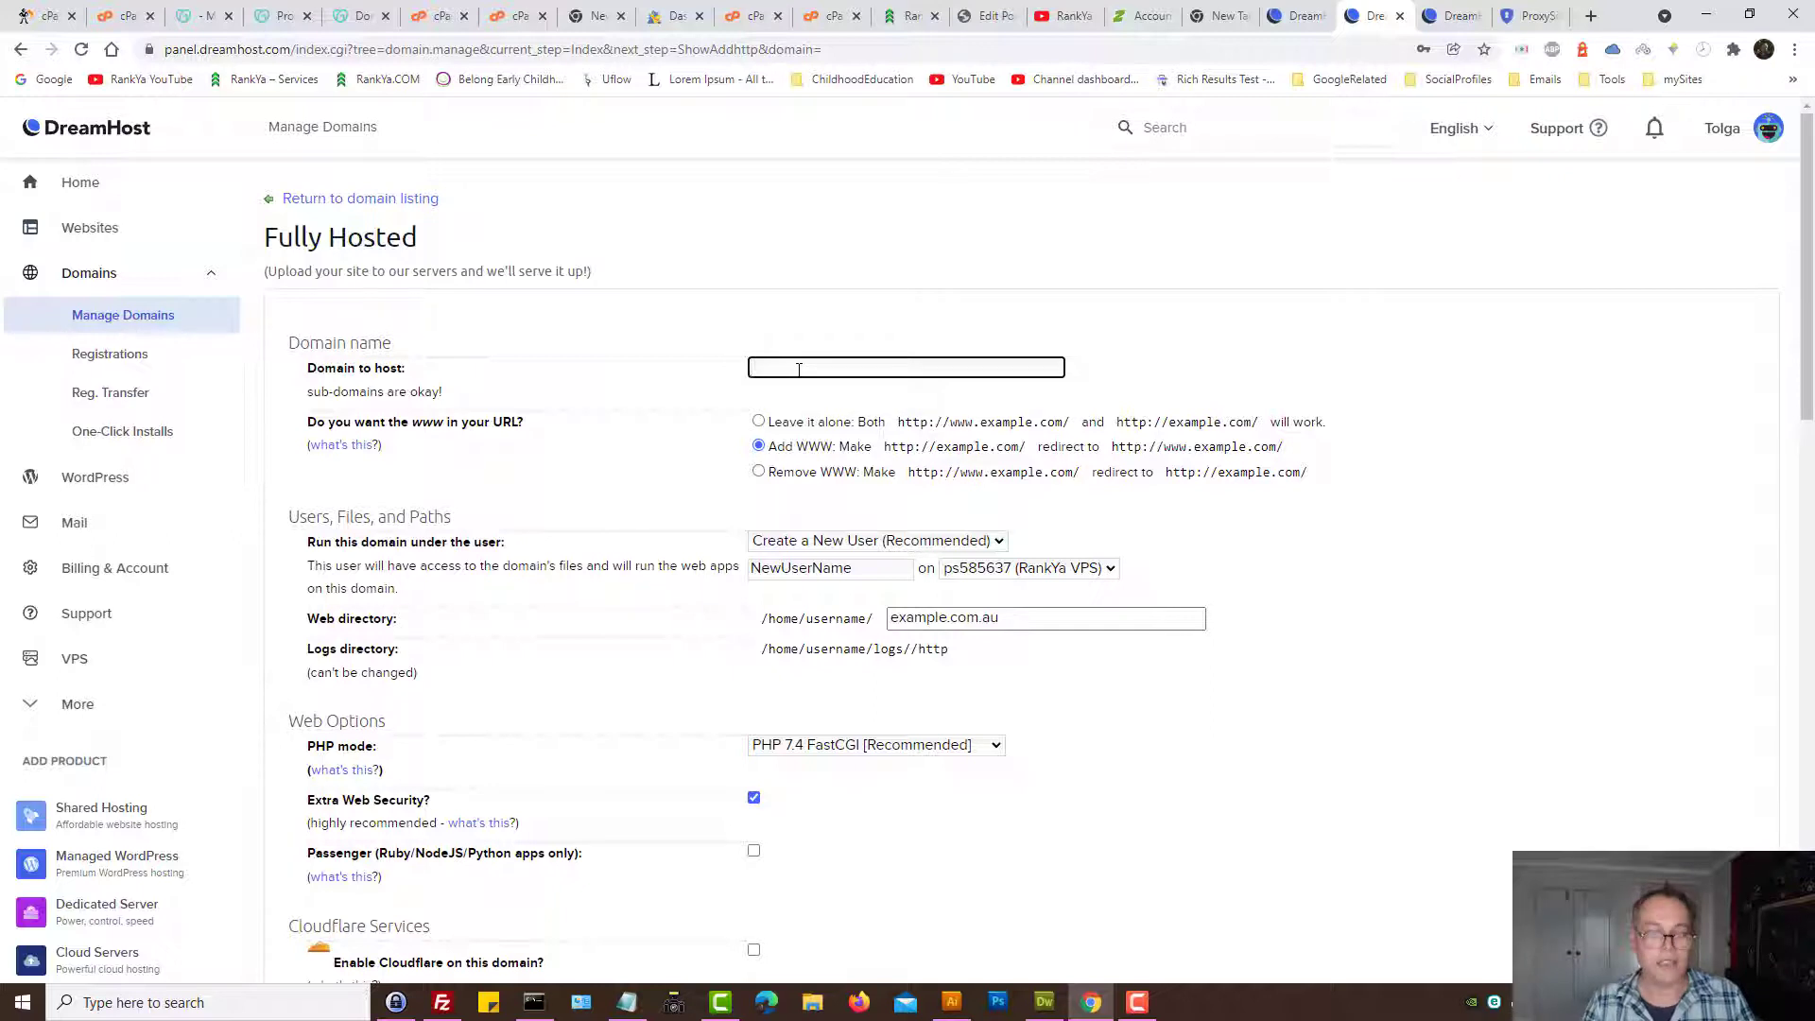
{"action": "type", "text": "exa"}
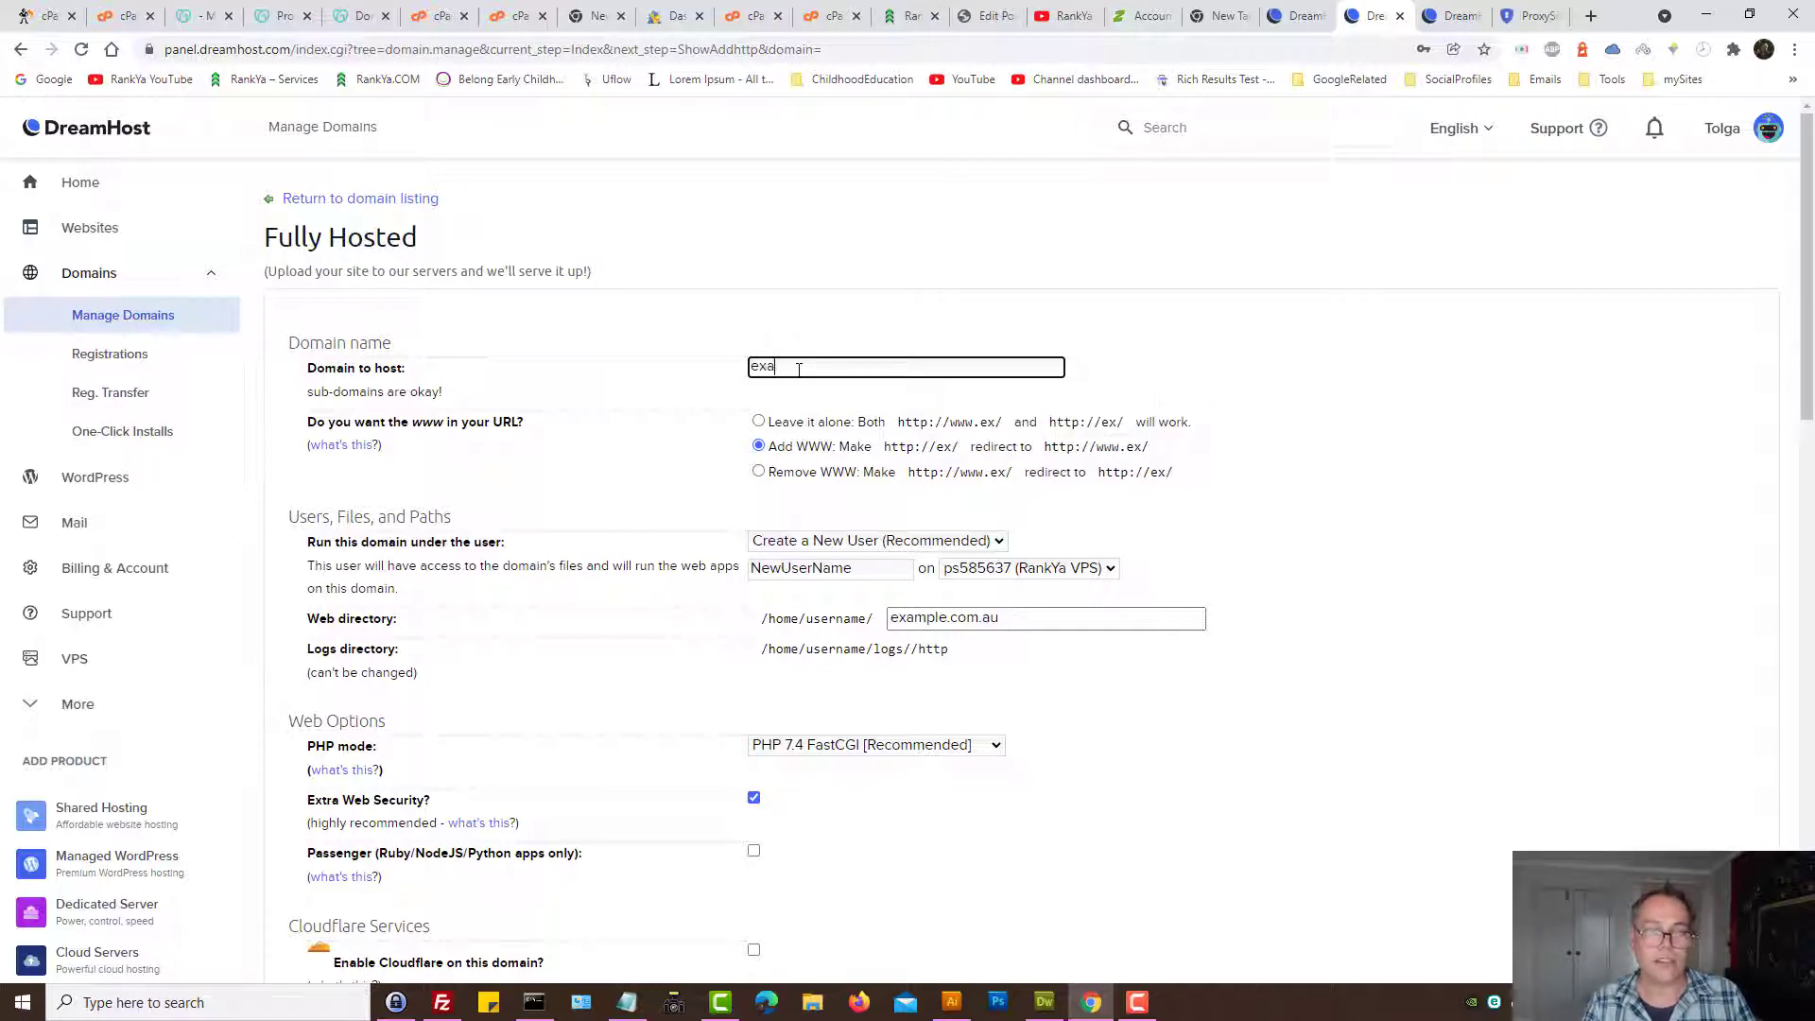
{"action": "type", "text": "mple.com"}
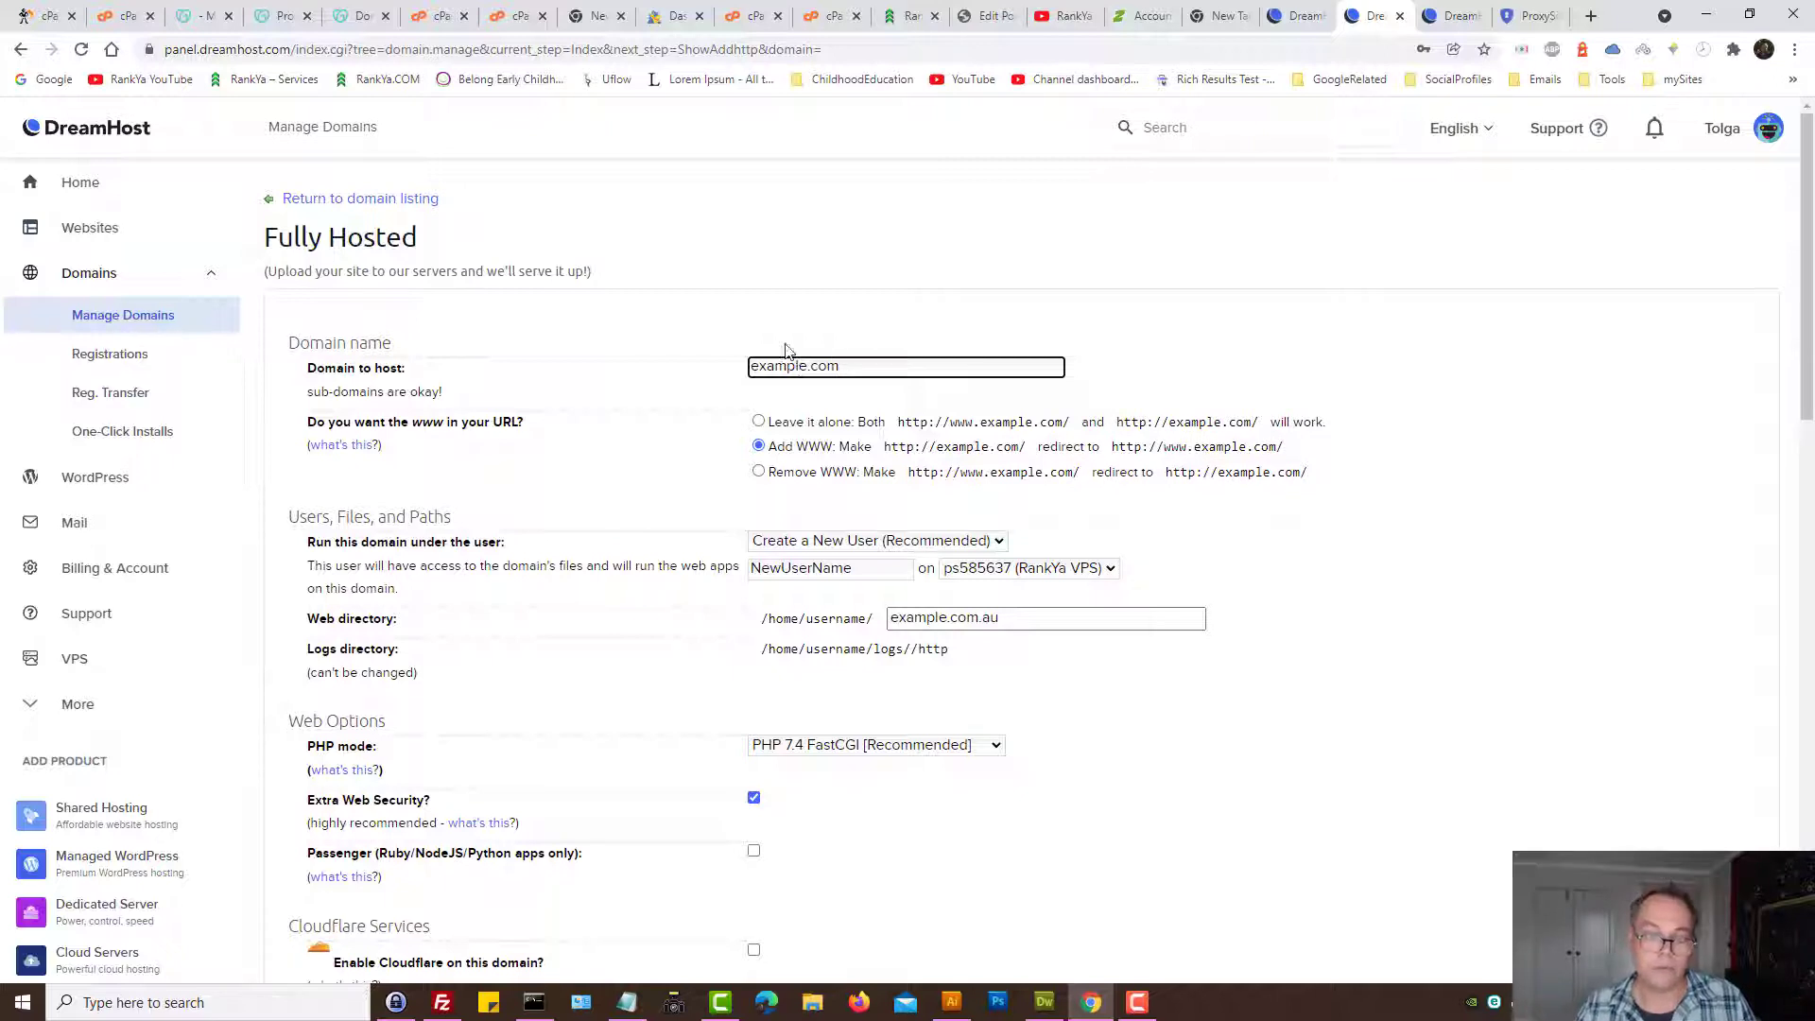
{"action": "left_click", "coordinate": [803, 567]}
{"action": "double_click", "coordinate": [845, 564]}
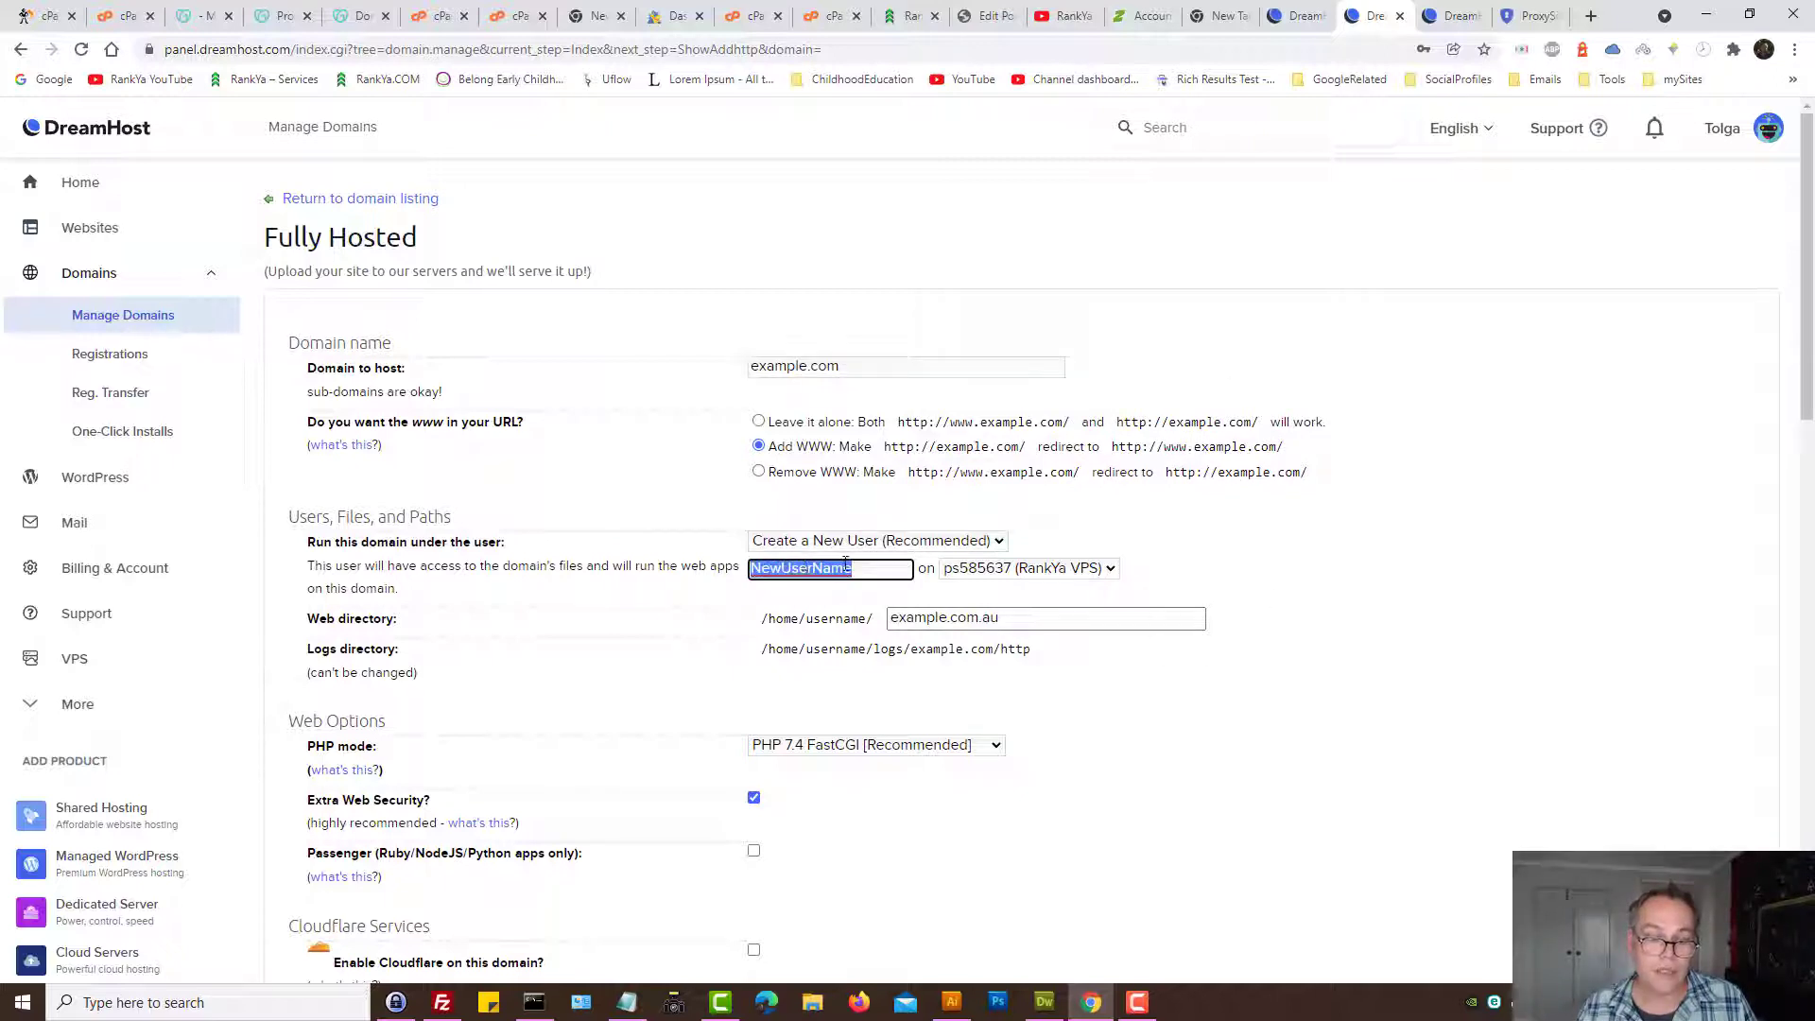
{"action": "left_click", "coordinate": [1050, 577]}
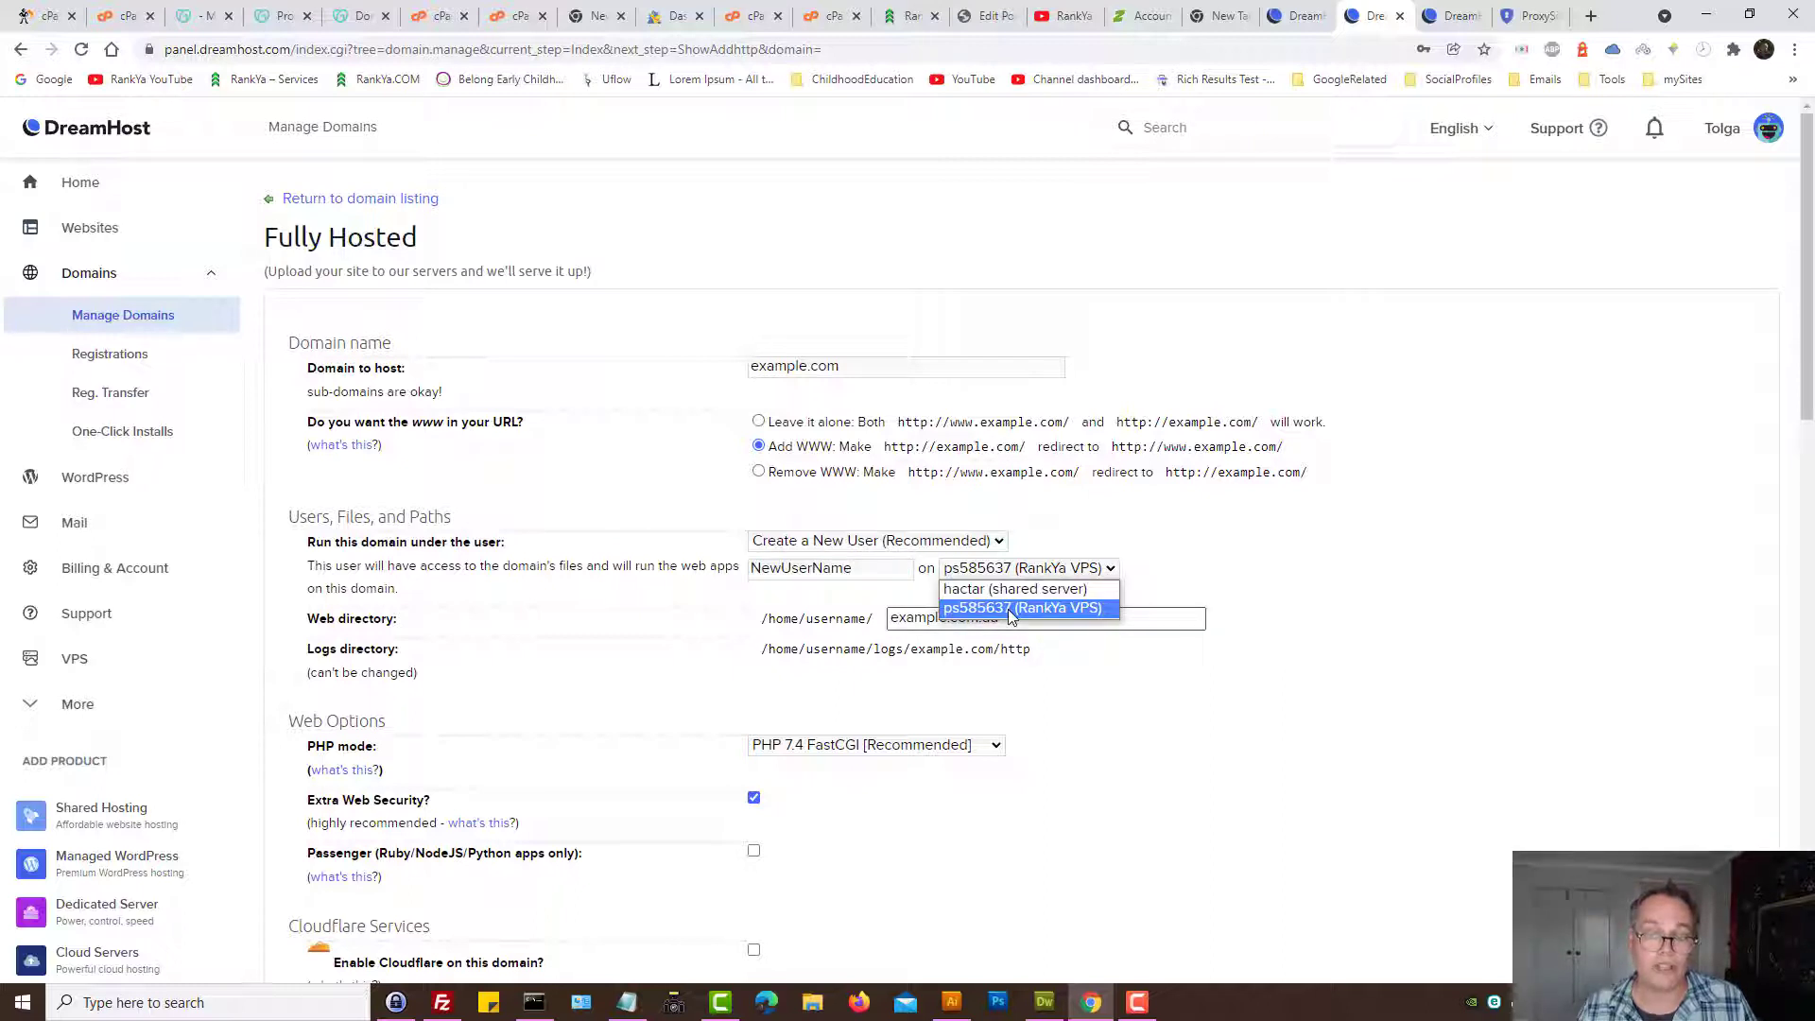
{"action": "left_click", "coordinate": [1197, 518]}
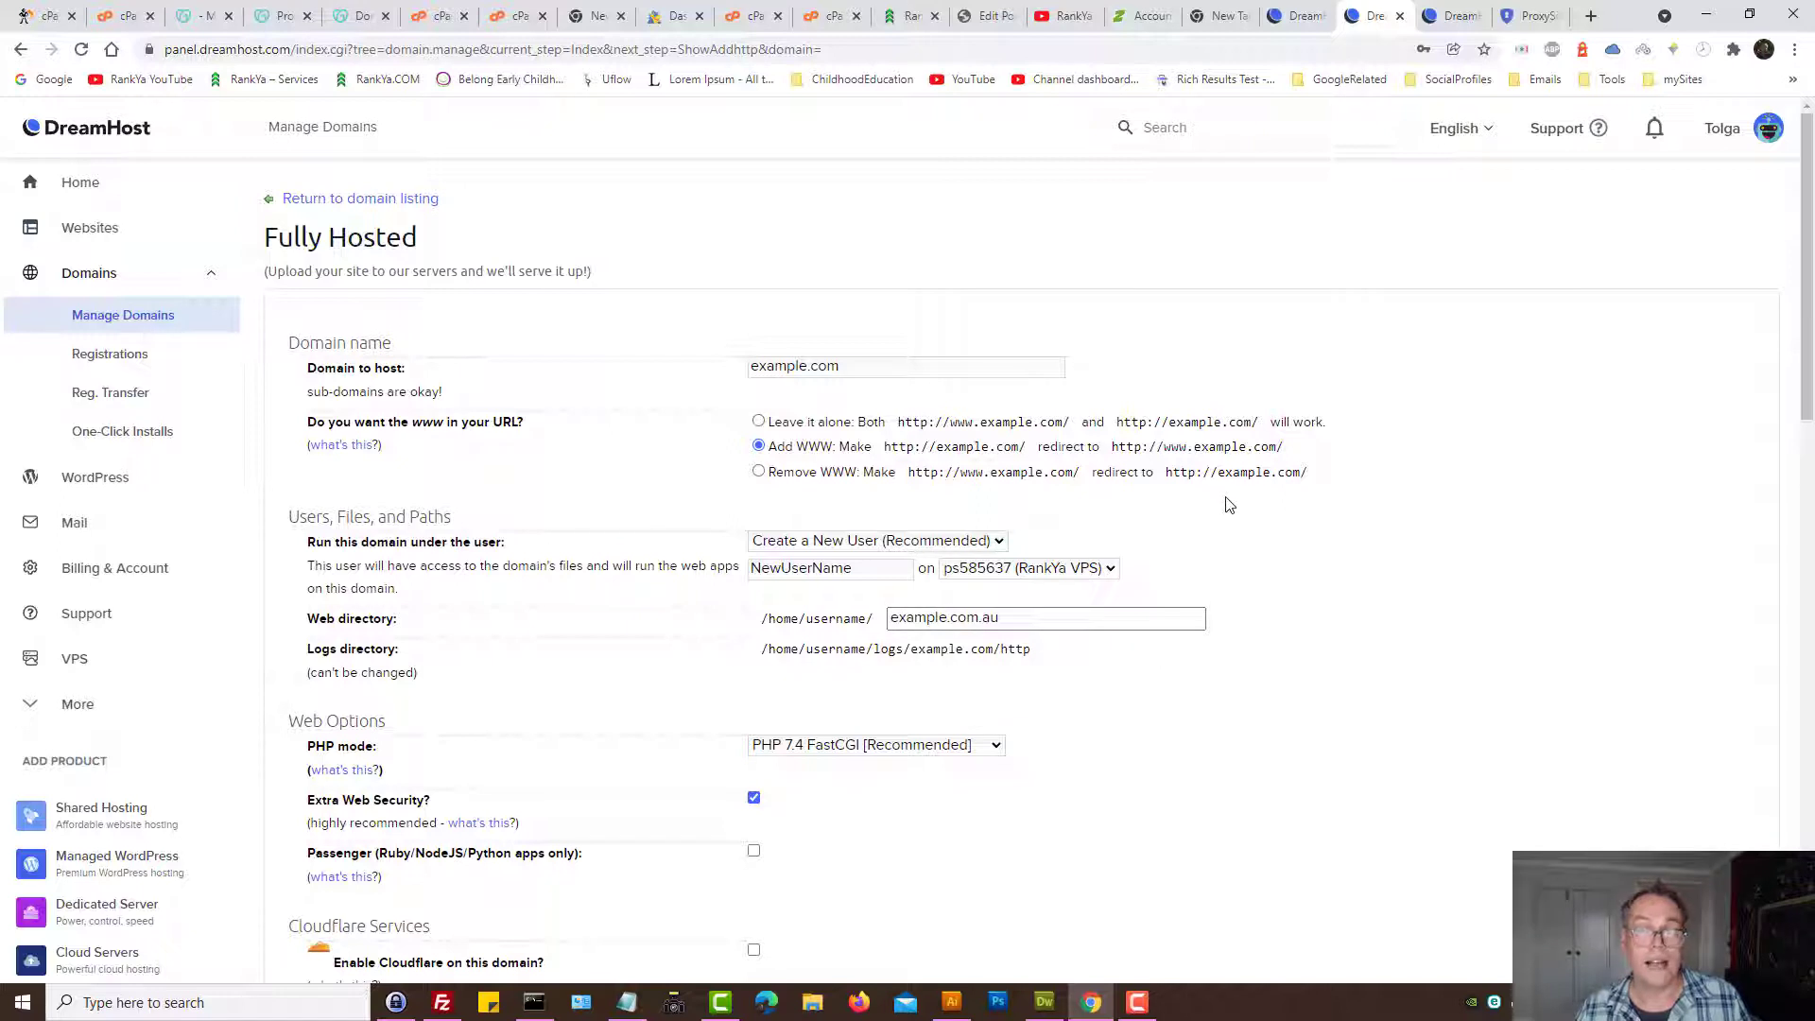
{"action": "scroll", "coordinate": [1332, 656], "scroll_direction": "down", "scroll_amount": 2}
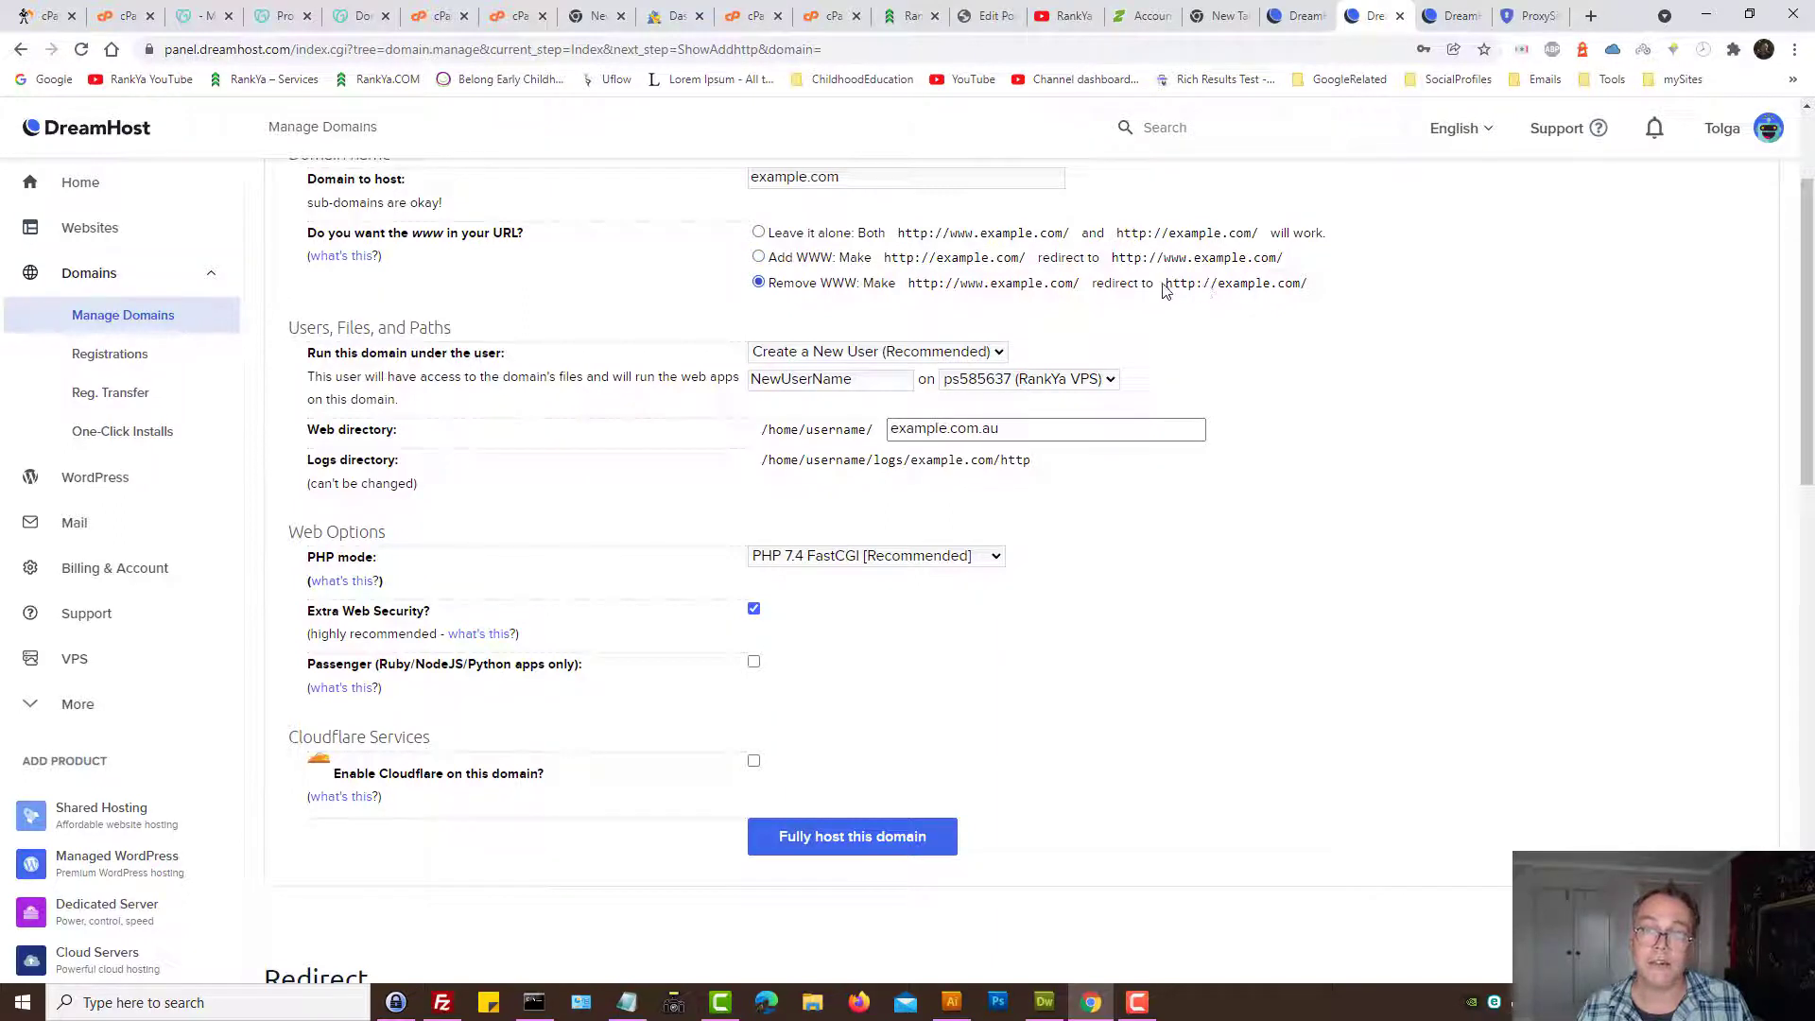
- Highlight the Remove WWW explanation and the web directory path to review them
{"action": "left_click_drag", "start_coordinate": [1172, 283], "coordinate": [1383, 291]}
{"action": "left_click", "coordinate": [1327, 331]}
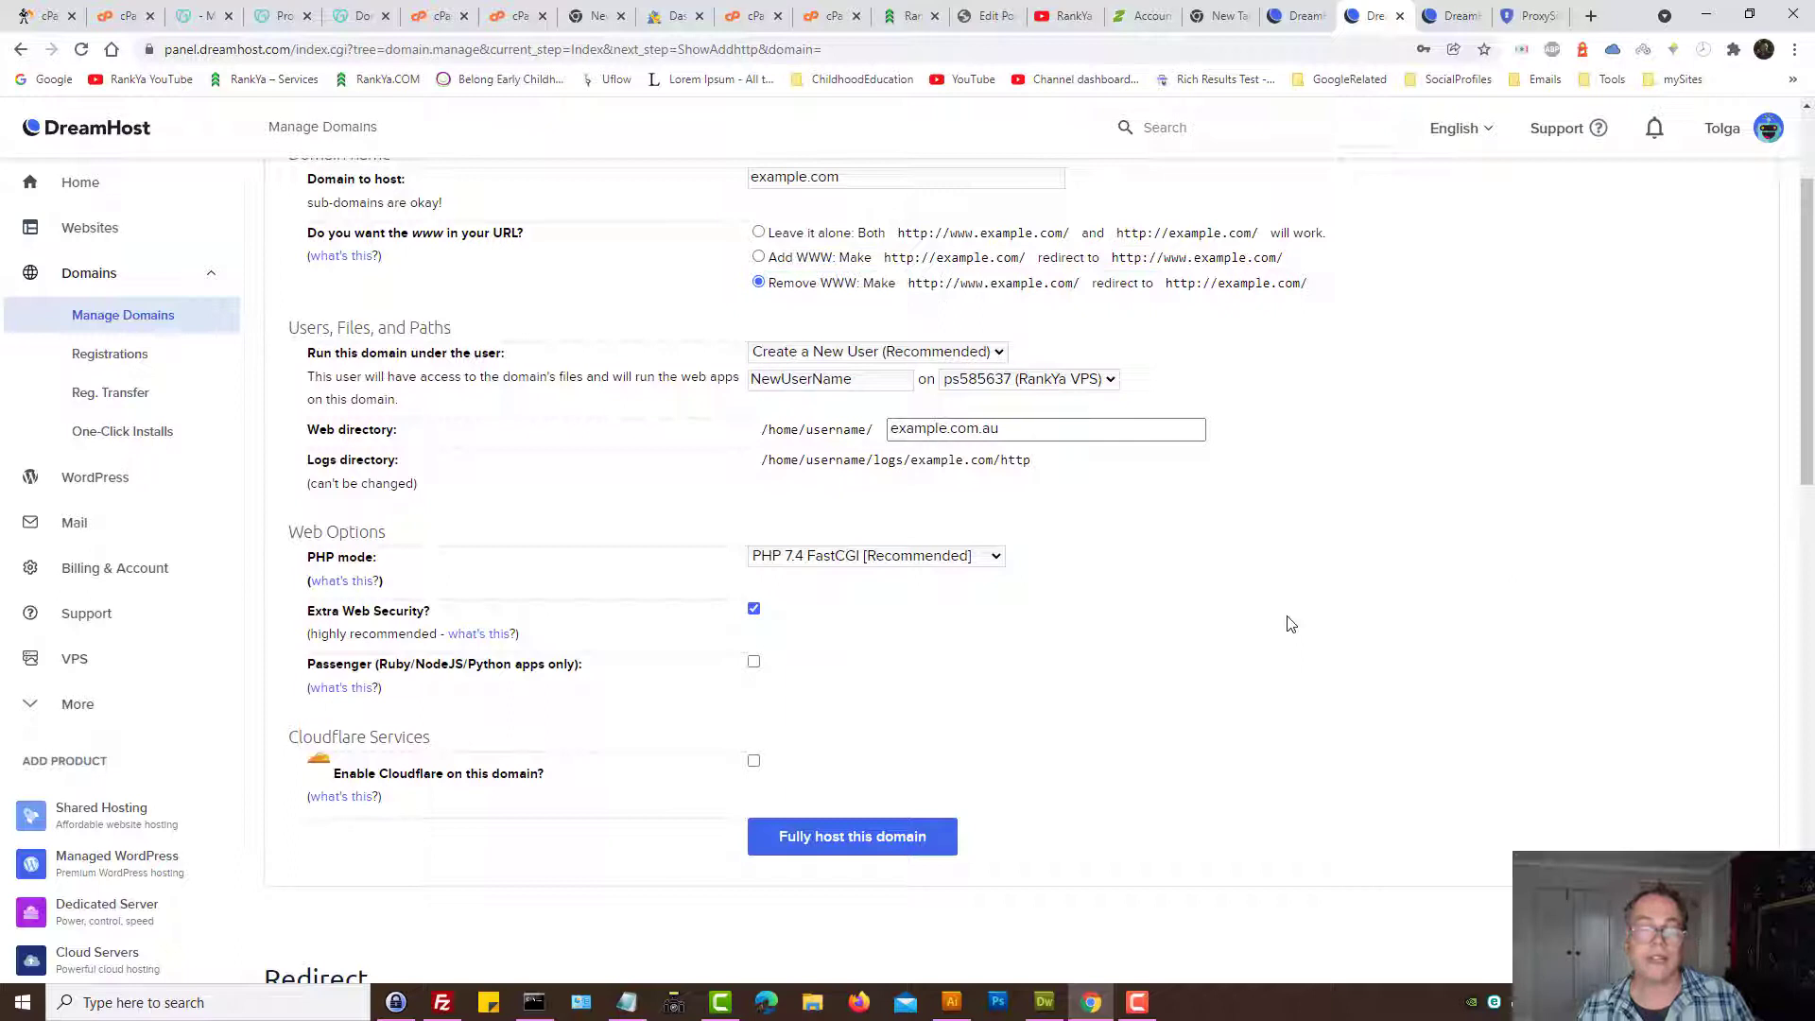
{"action": "double_click", "coordinate": [918, 428]}
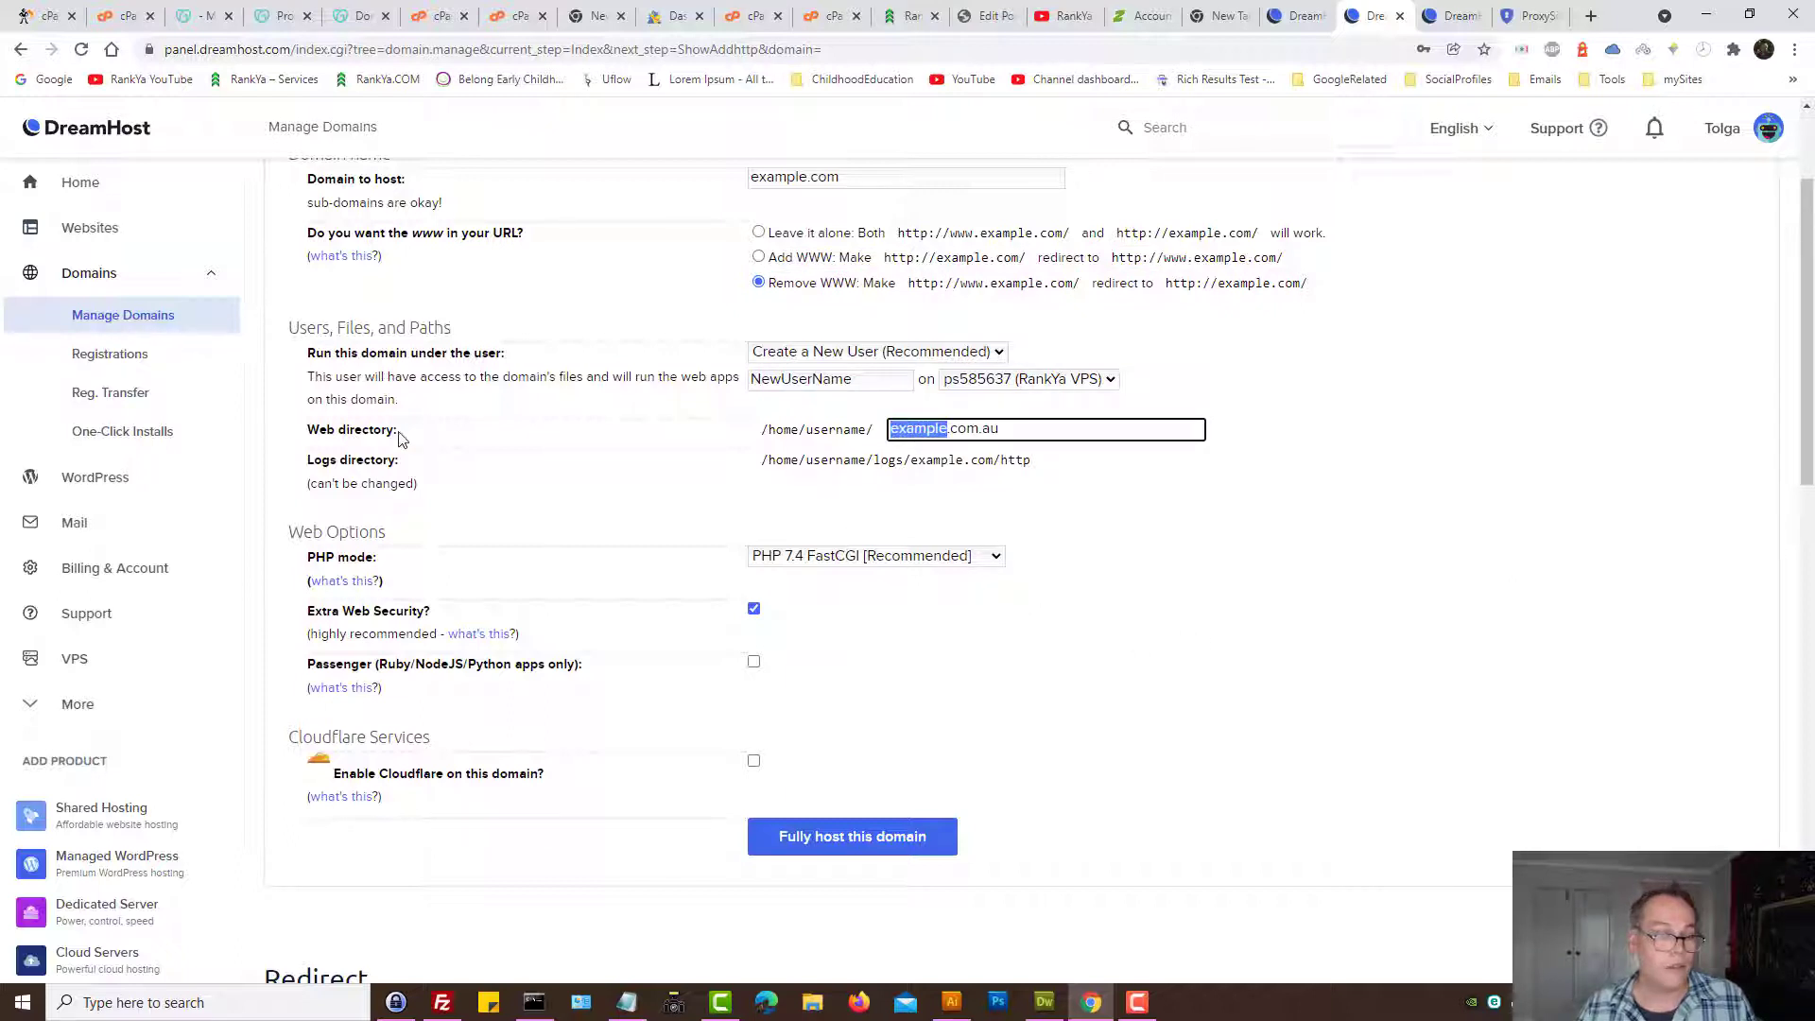
{"action": "left_click", "coordinate": [985, 425]}
{"action": "left_click_drag", "start_coordinate": [1000, 429], "coordinate": [830, 433]}
{"action": "left_click", "coordinate": [1011, 427]}
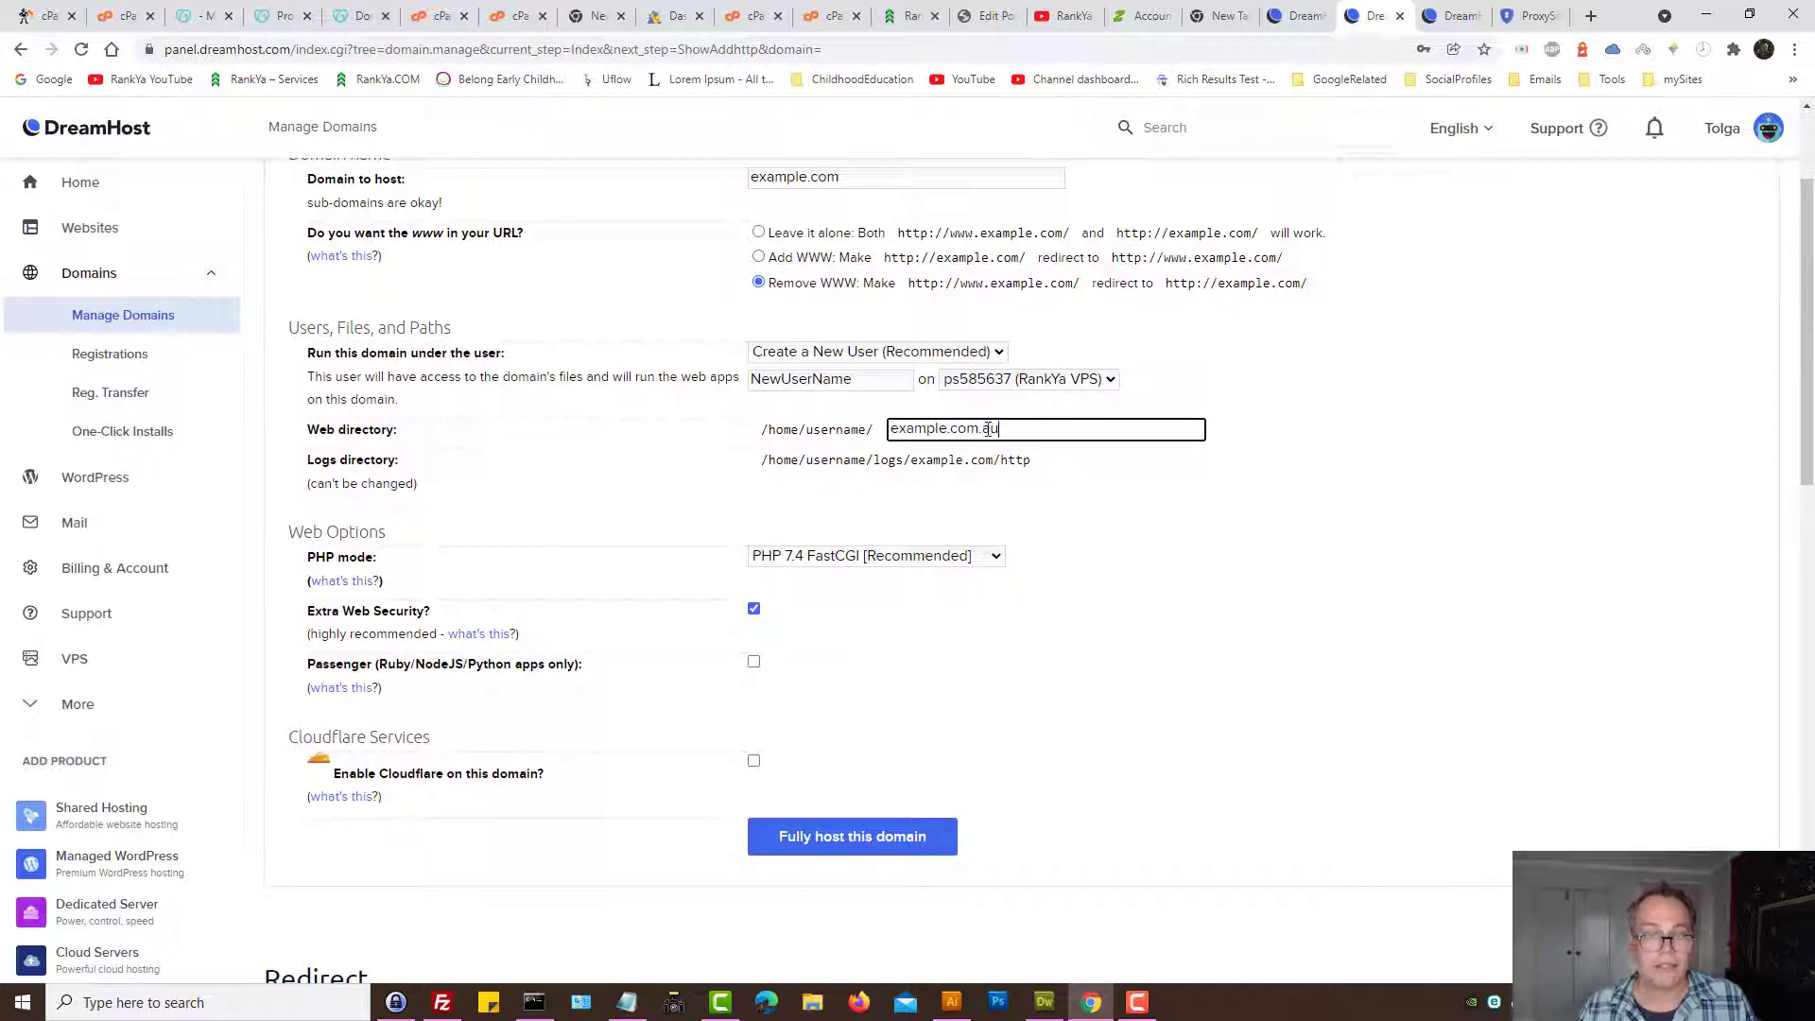
- Append .au so the domain reads example.com.au and the web and logs paths update
{"action": "left_click", "coordinate": [857, 177]}
{"action": "type", "text": "."}
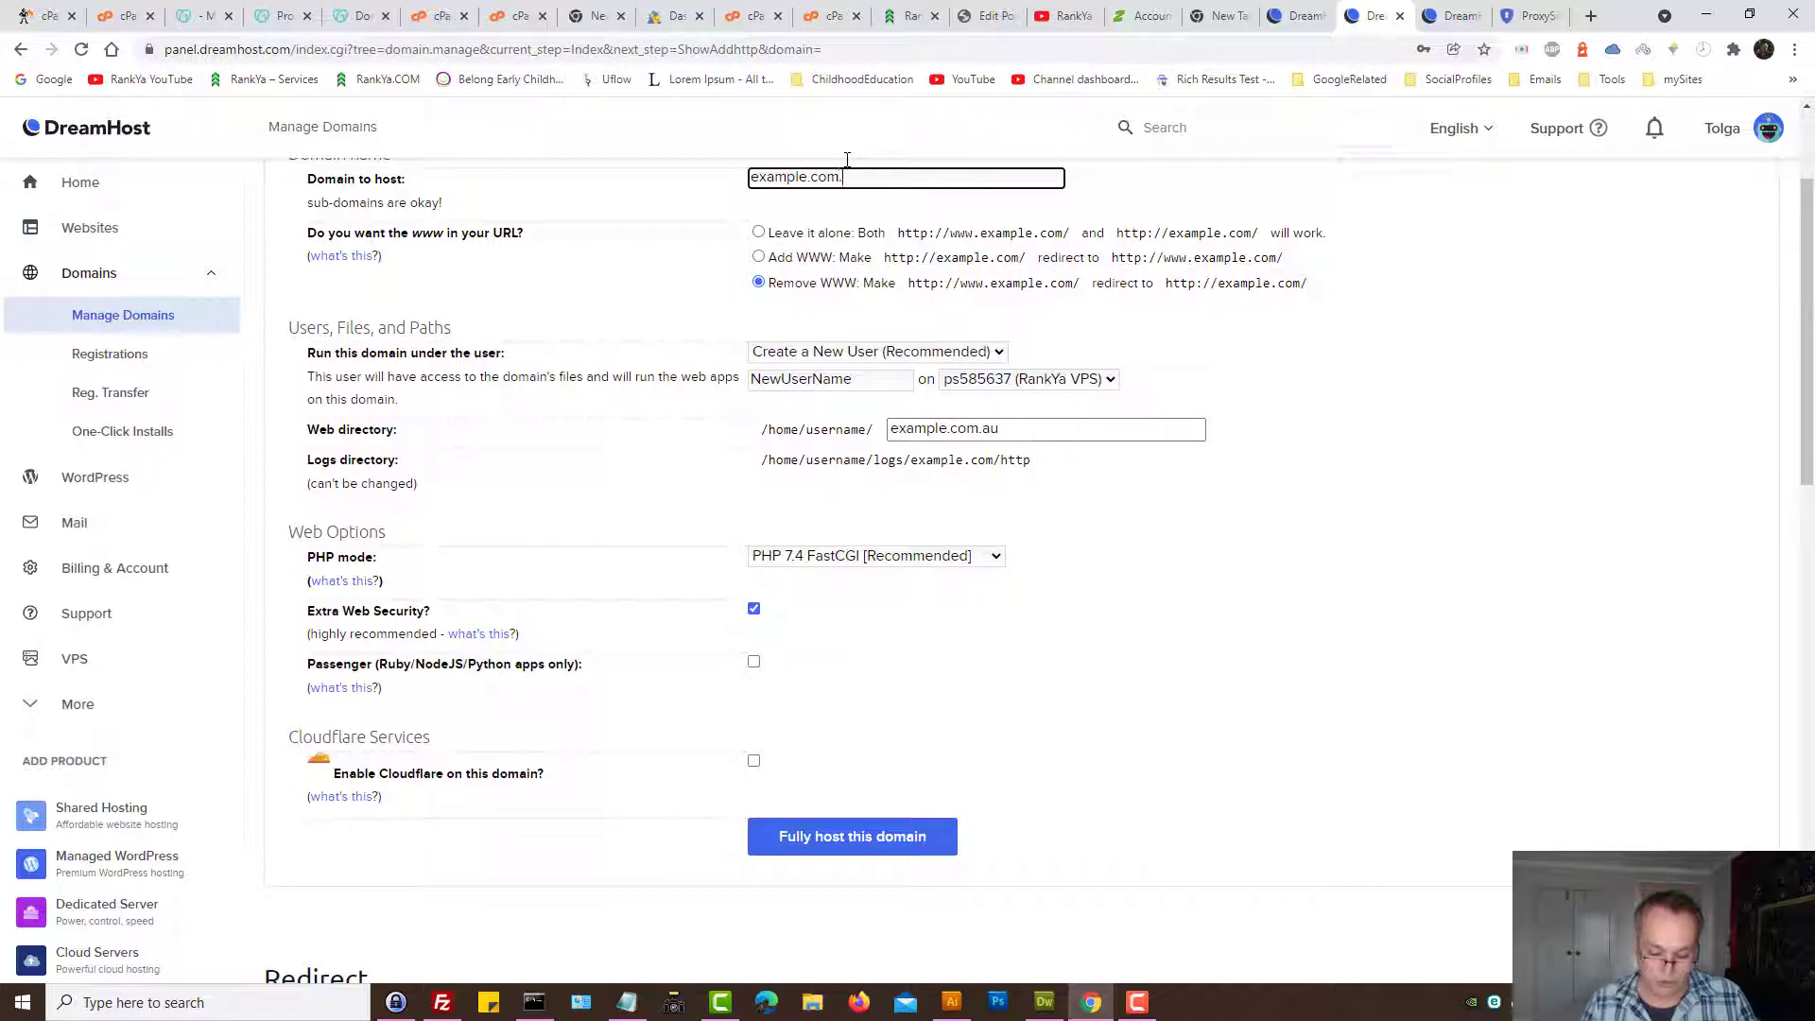
{"action": "type", "text": "au"}
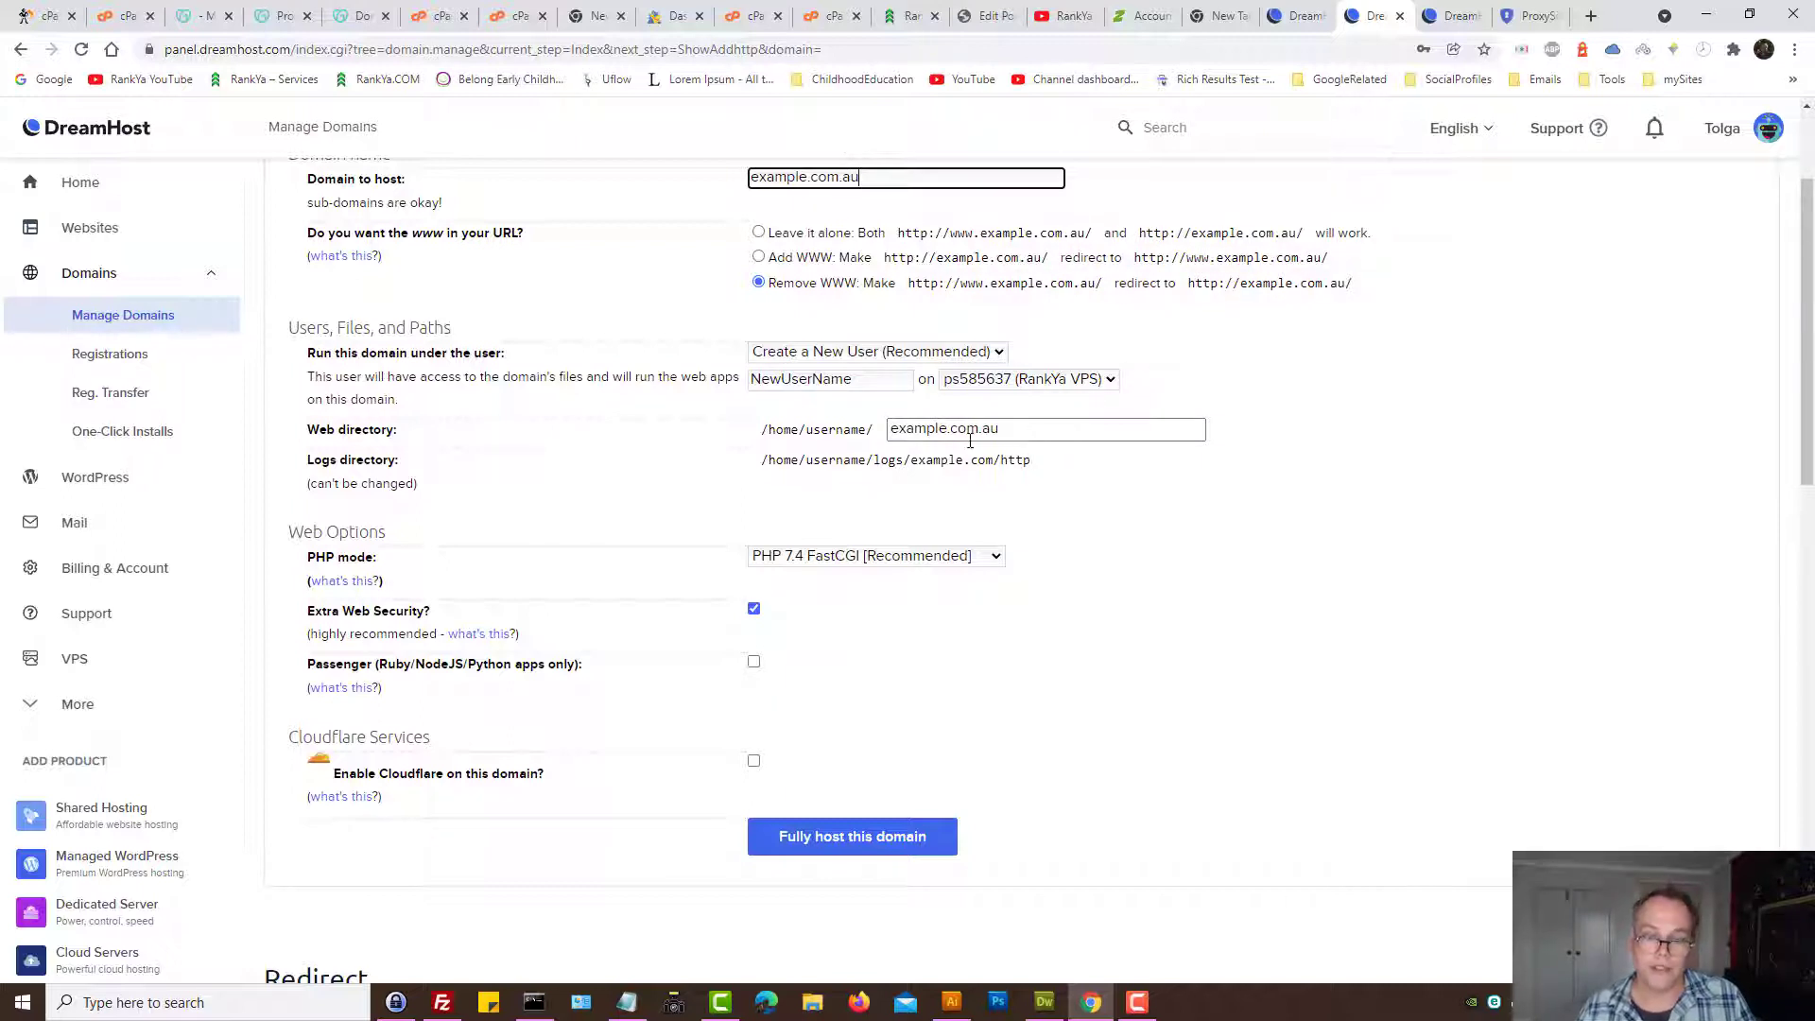
{"action": "left_click", "coordinate": [1226, 571]}
{"action": "left_click", "coordinate": [875, 561]}
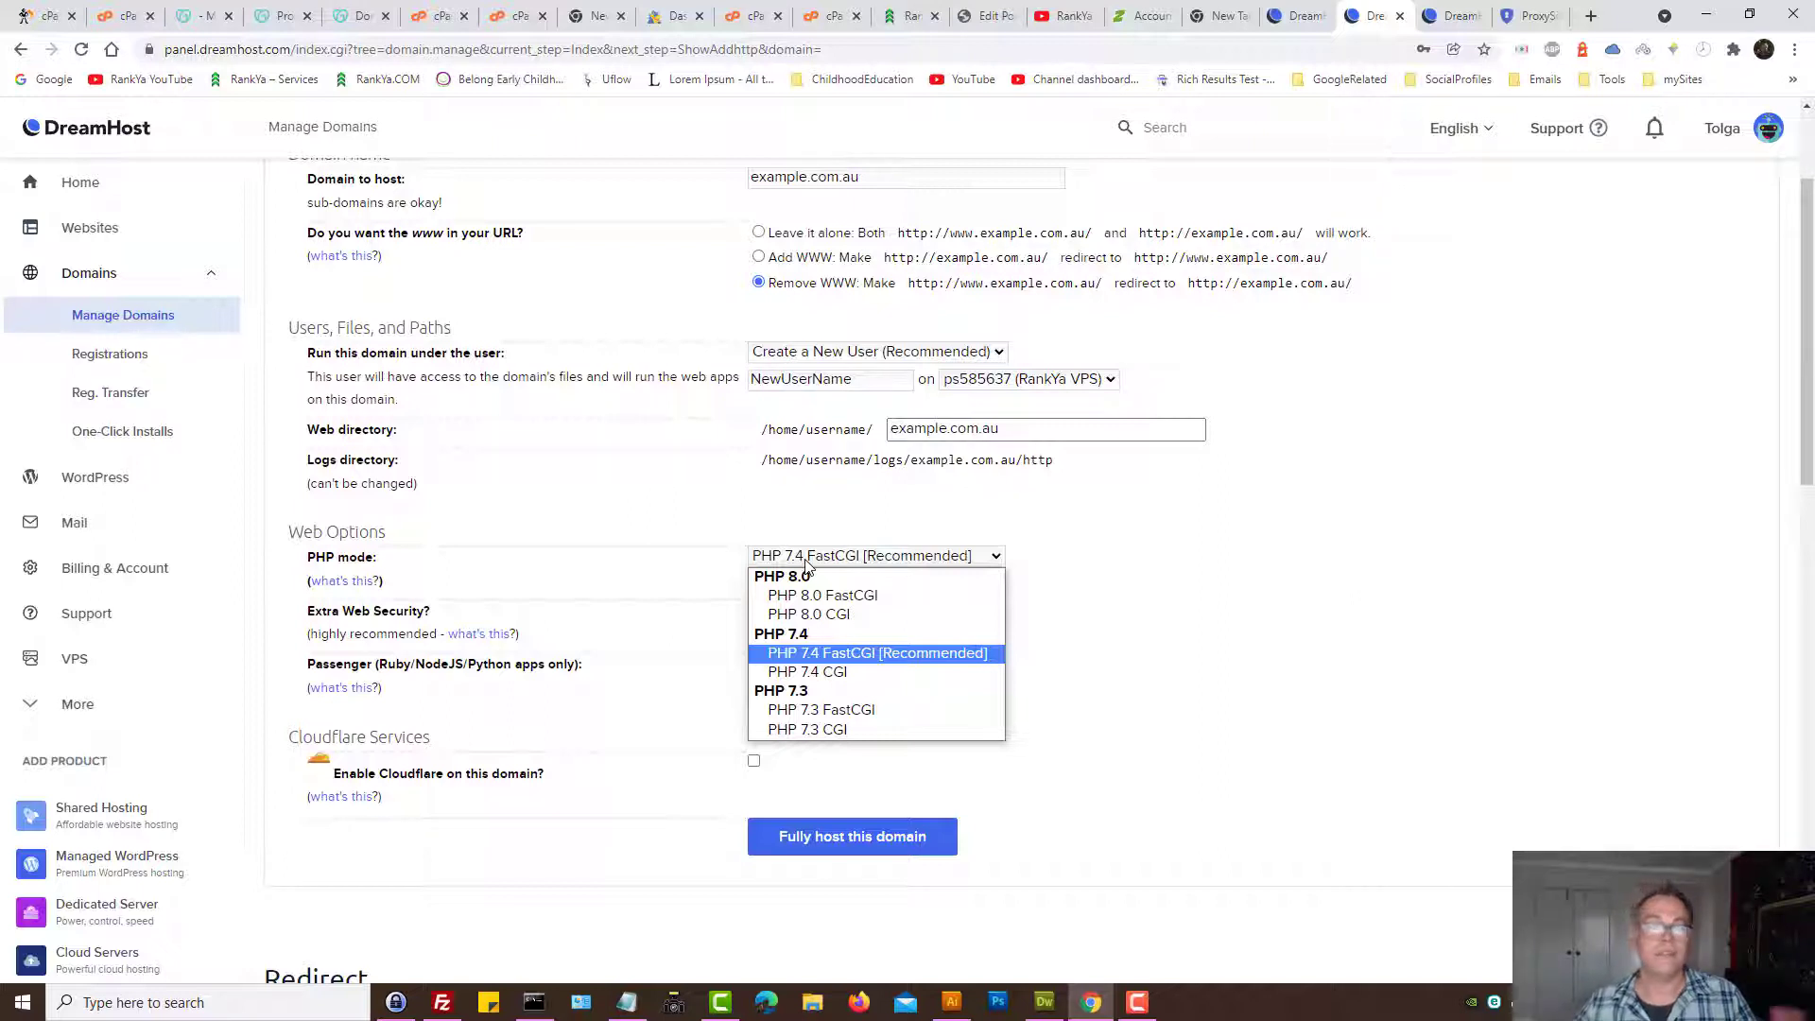
- Set the PHP mode to PHP 8.0 FastCGI instead of PHP 8.0 CGI
{"action": "left_click", "coordinate": [811, 615]}
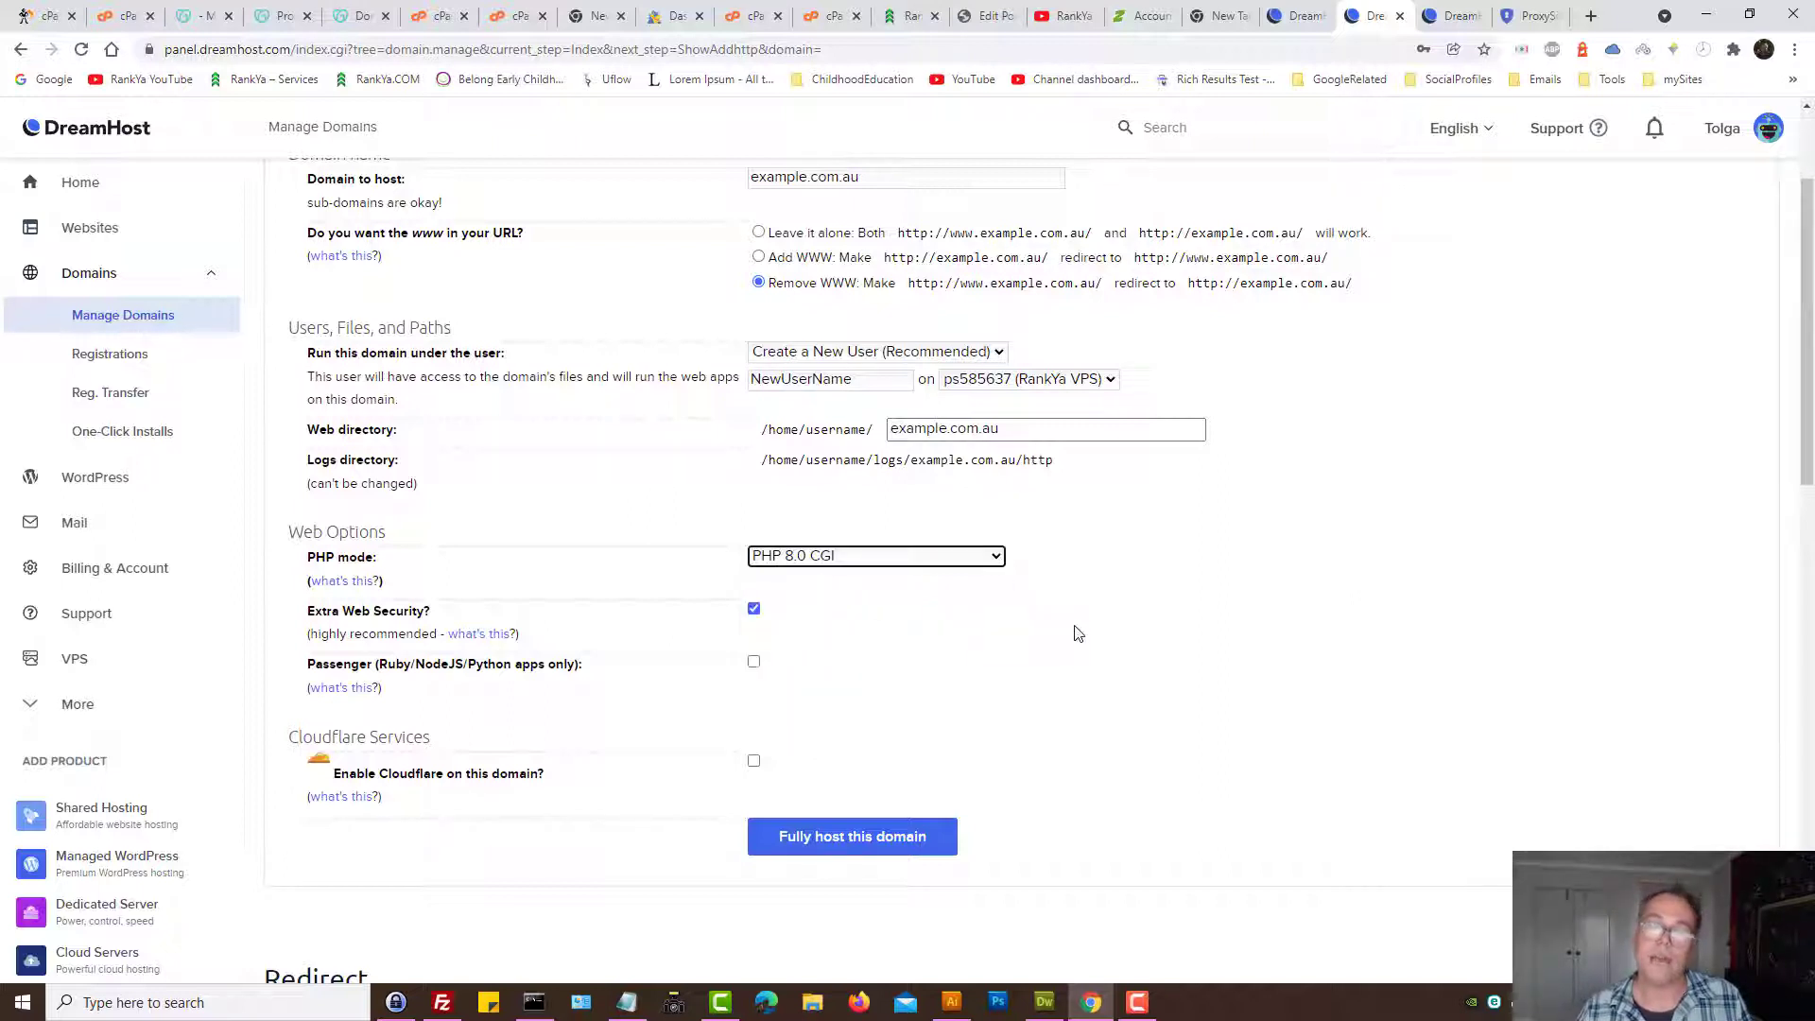
{"action": "left_click", "coordinate": [891, 564]}
{"action": "left_click", "coordinate": [824, 596]}
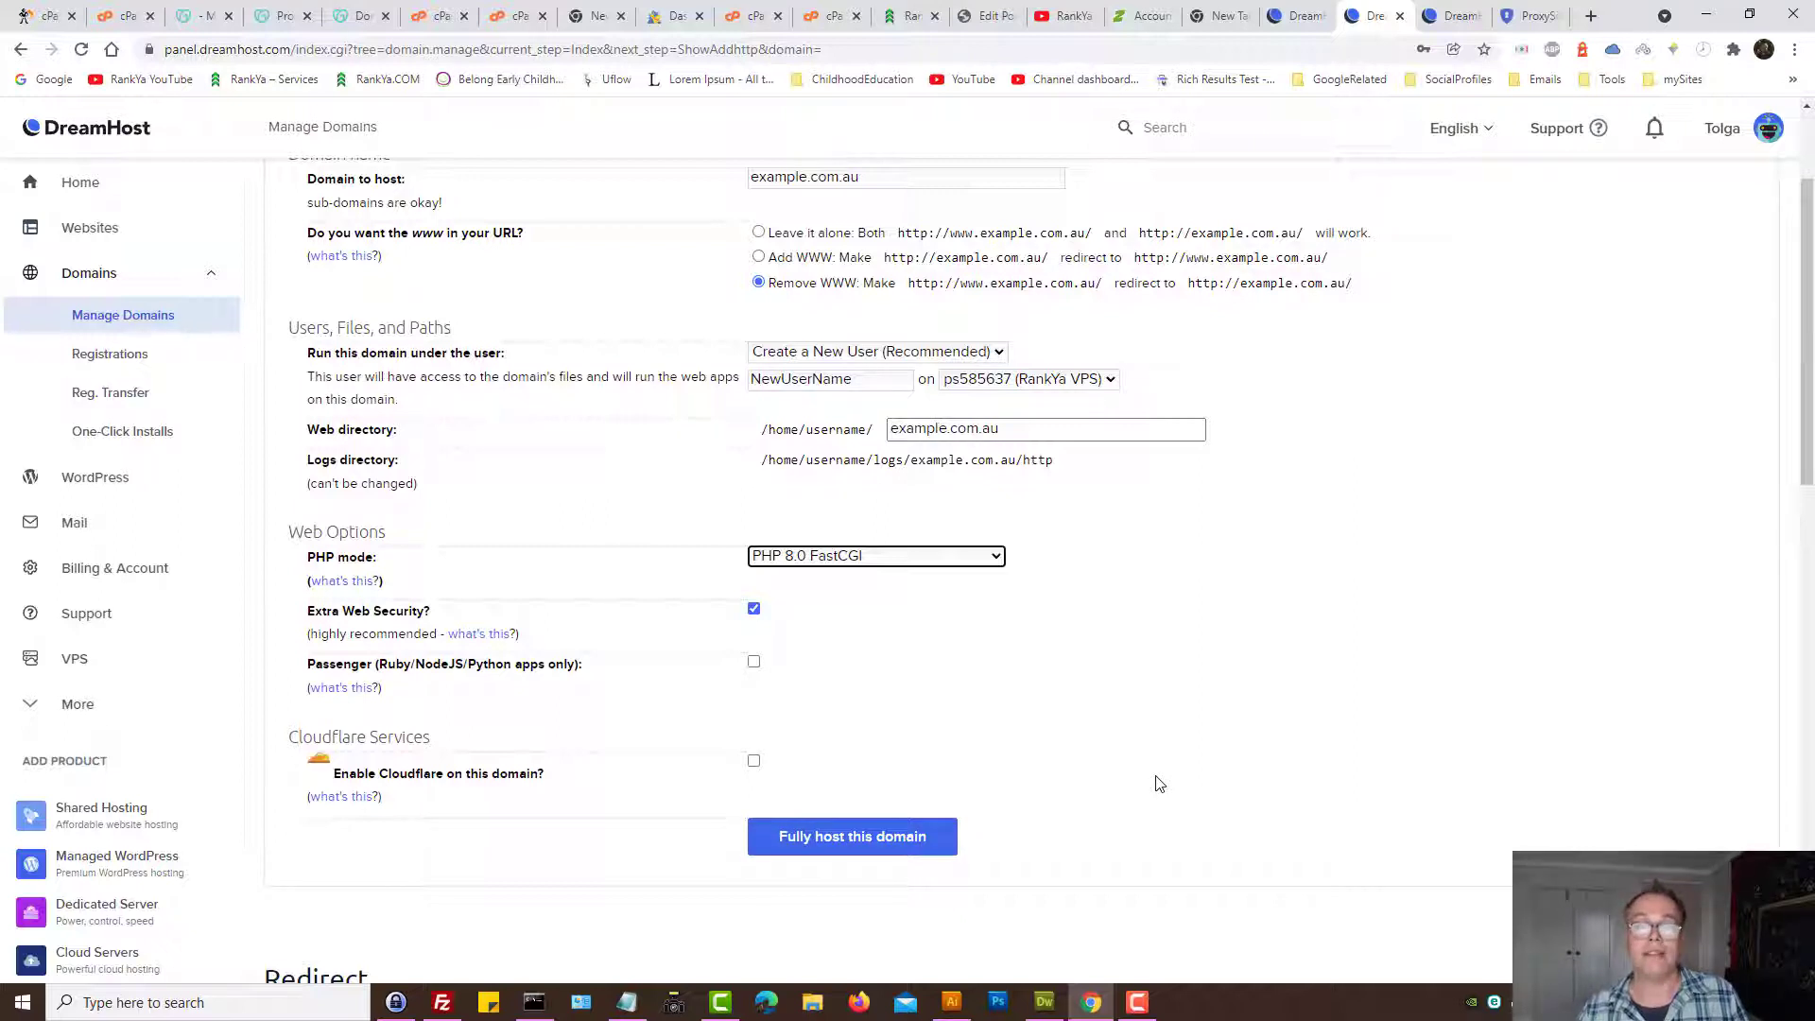
{"action": "scroll", "coordinate": [1104, 715], "scroll_direction": "up", "scroll_amount": 2}
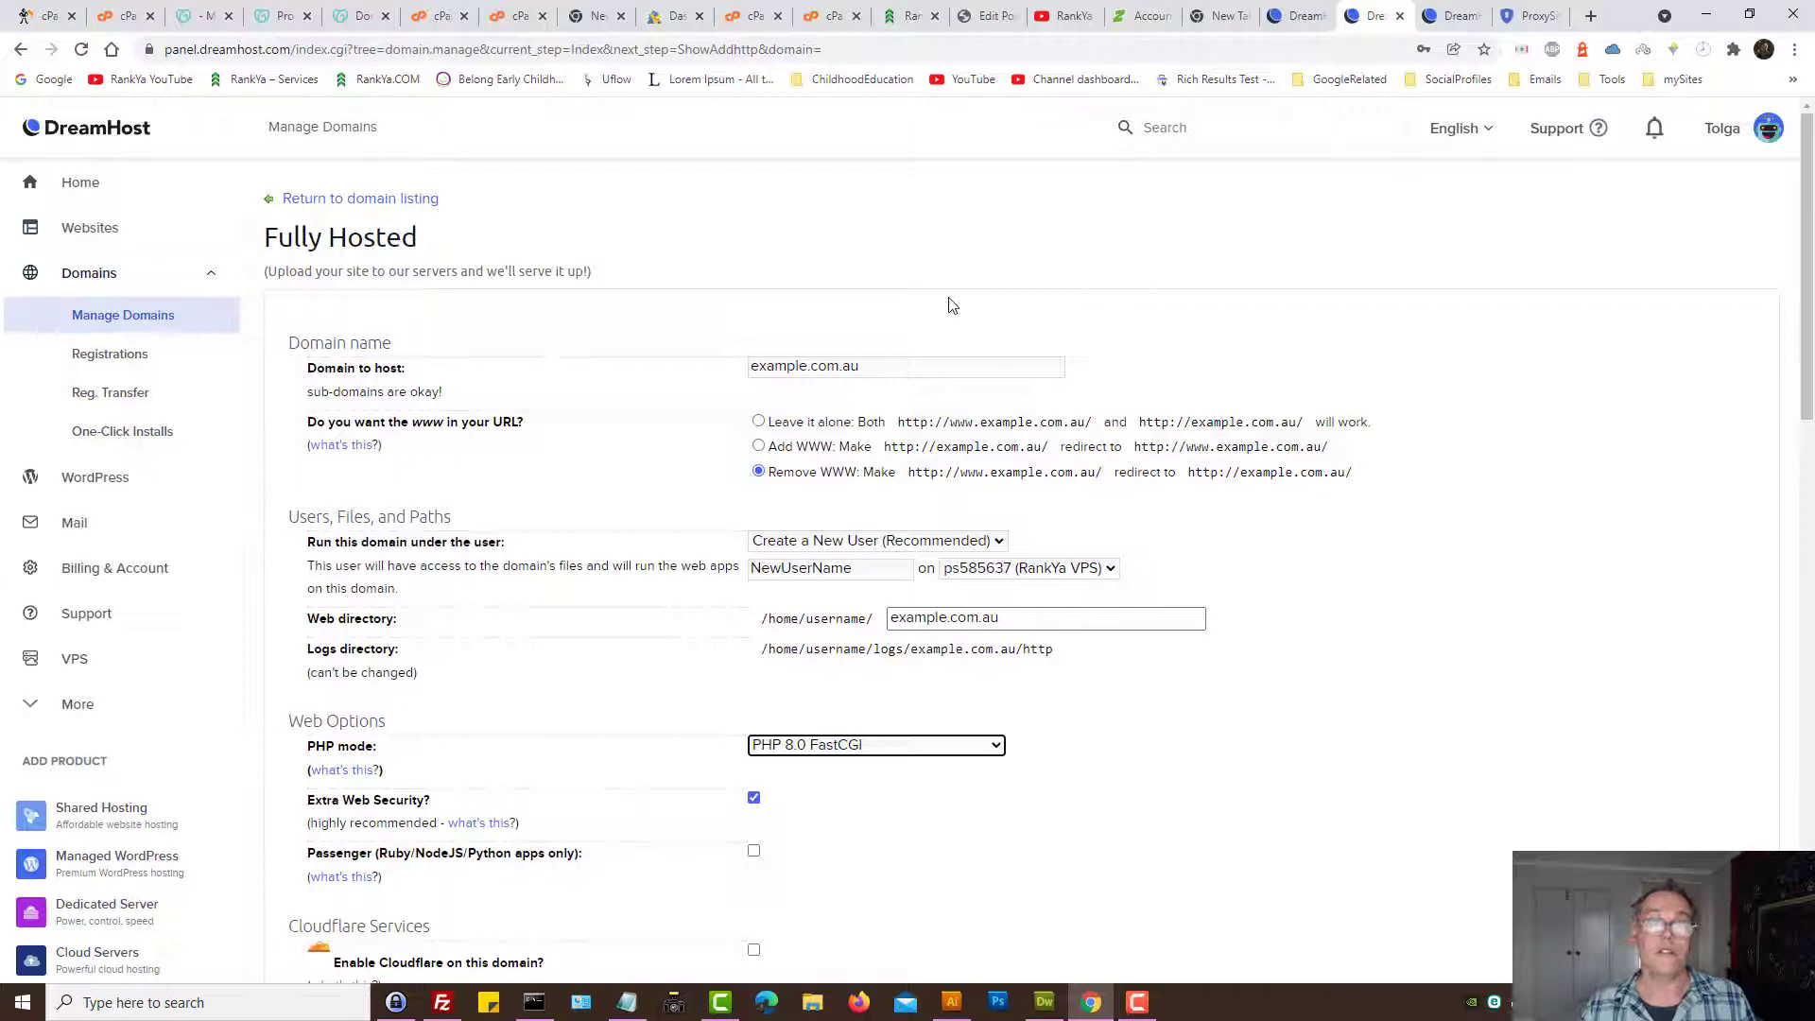
- Review the GoDaddy DNS records and default nameservers
{"action": "left_click", "coordinate": [359, 15]}
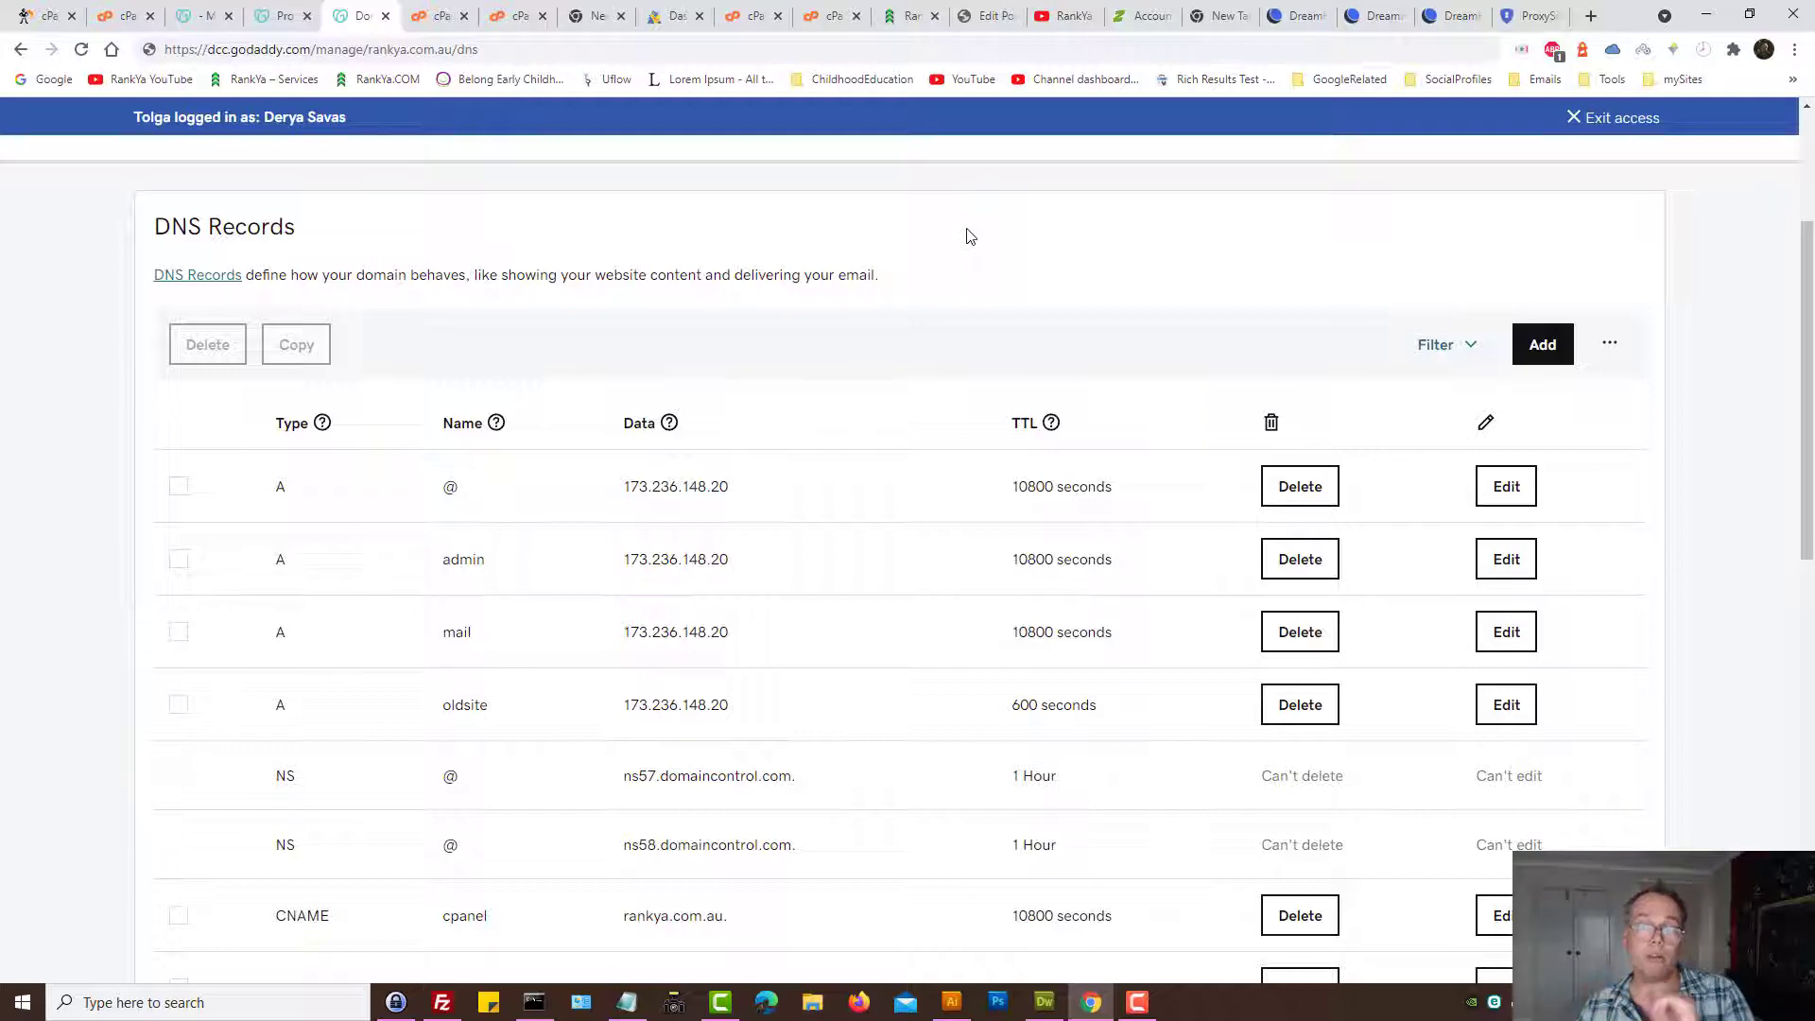
{"action": "scroll", "coordinate": [851, 620], "scroll_direction": "down", "scroll_amount": 11}
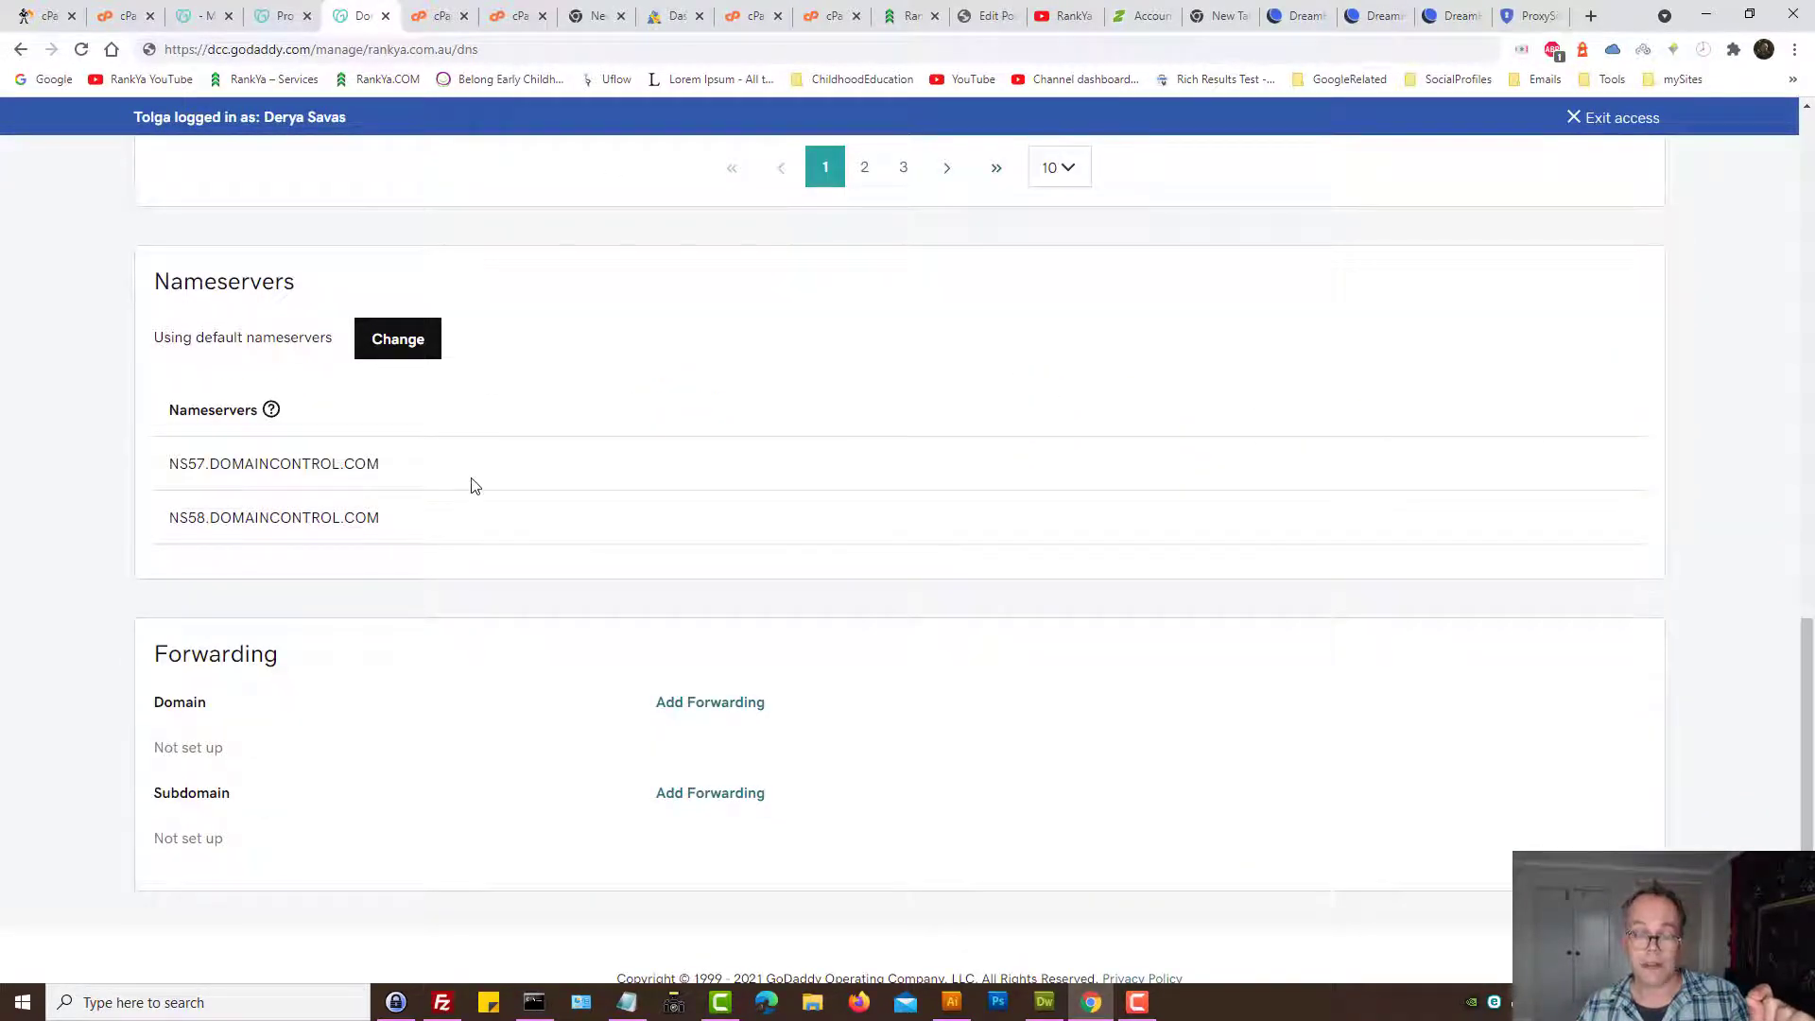
{"action": "scroll", "coordinate": [924, 515], "scroll_direction": "up", "scroll_amount": 10}
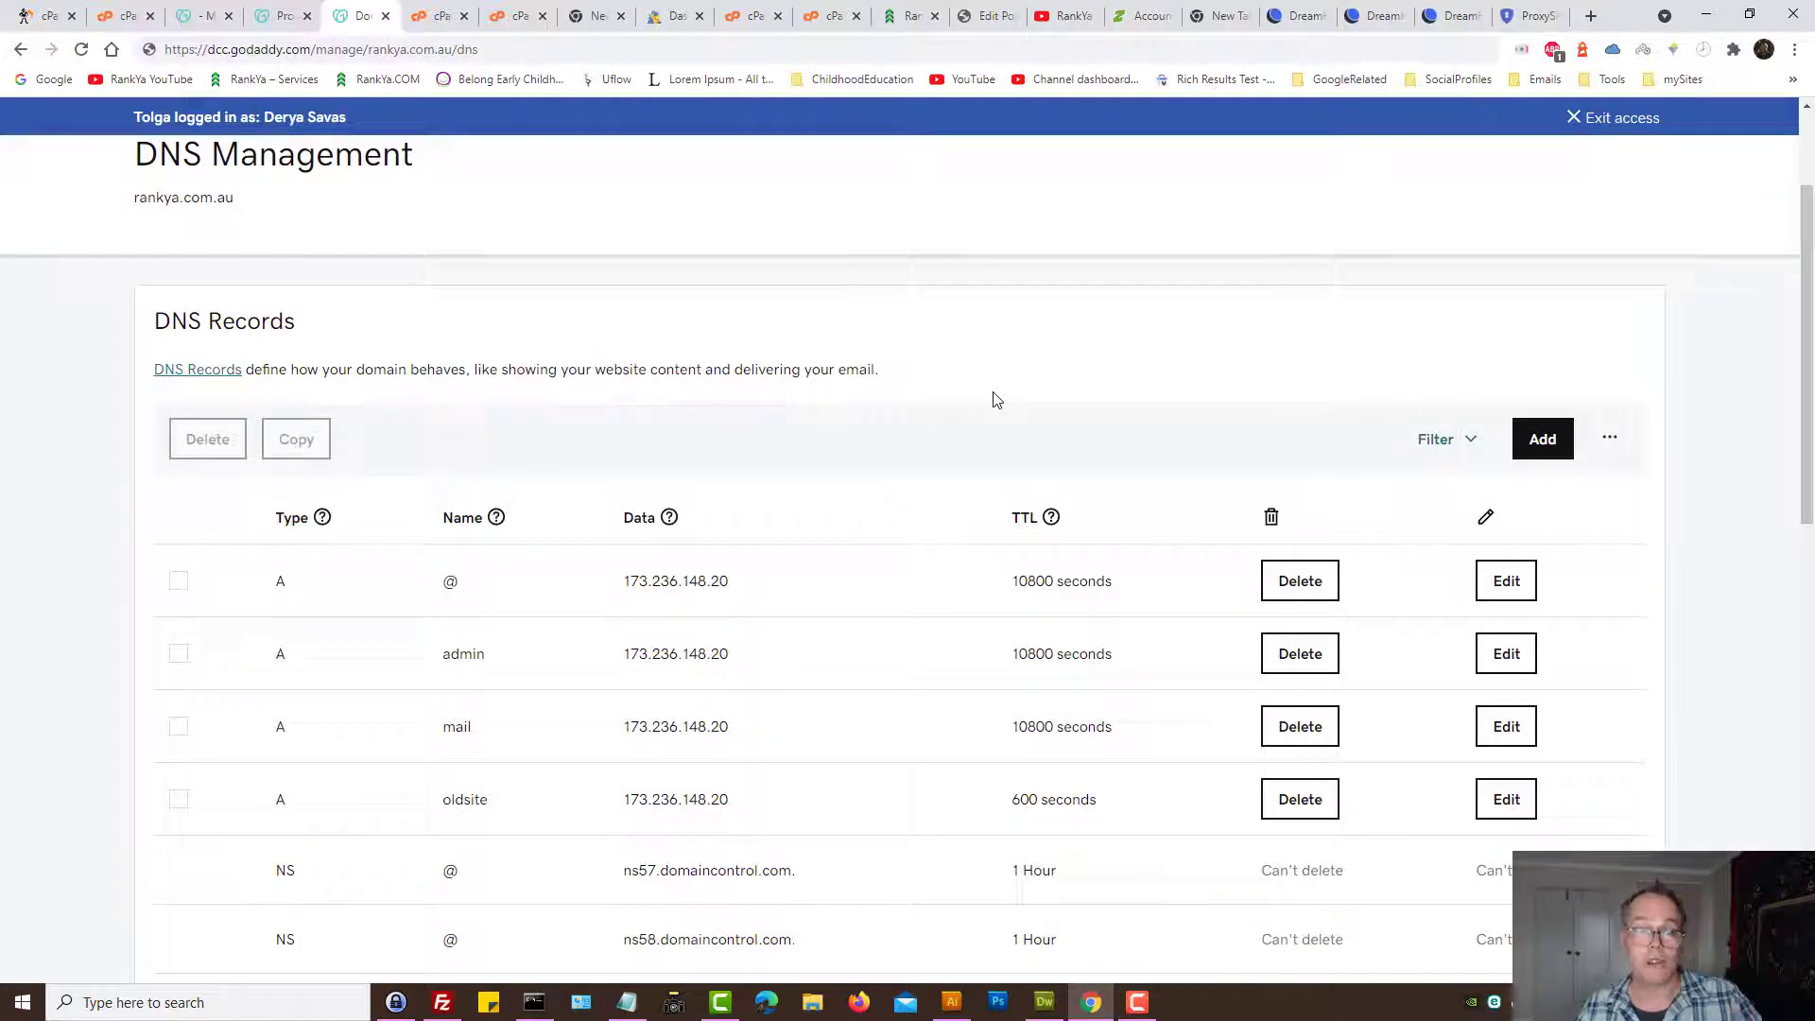
- Recheck the DreamHost Fully Hosted form, then bring up the RankYa YouTube channel page
{"action": "left_click", "coordinate": [1372, 13]}
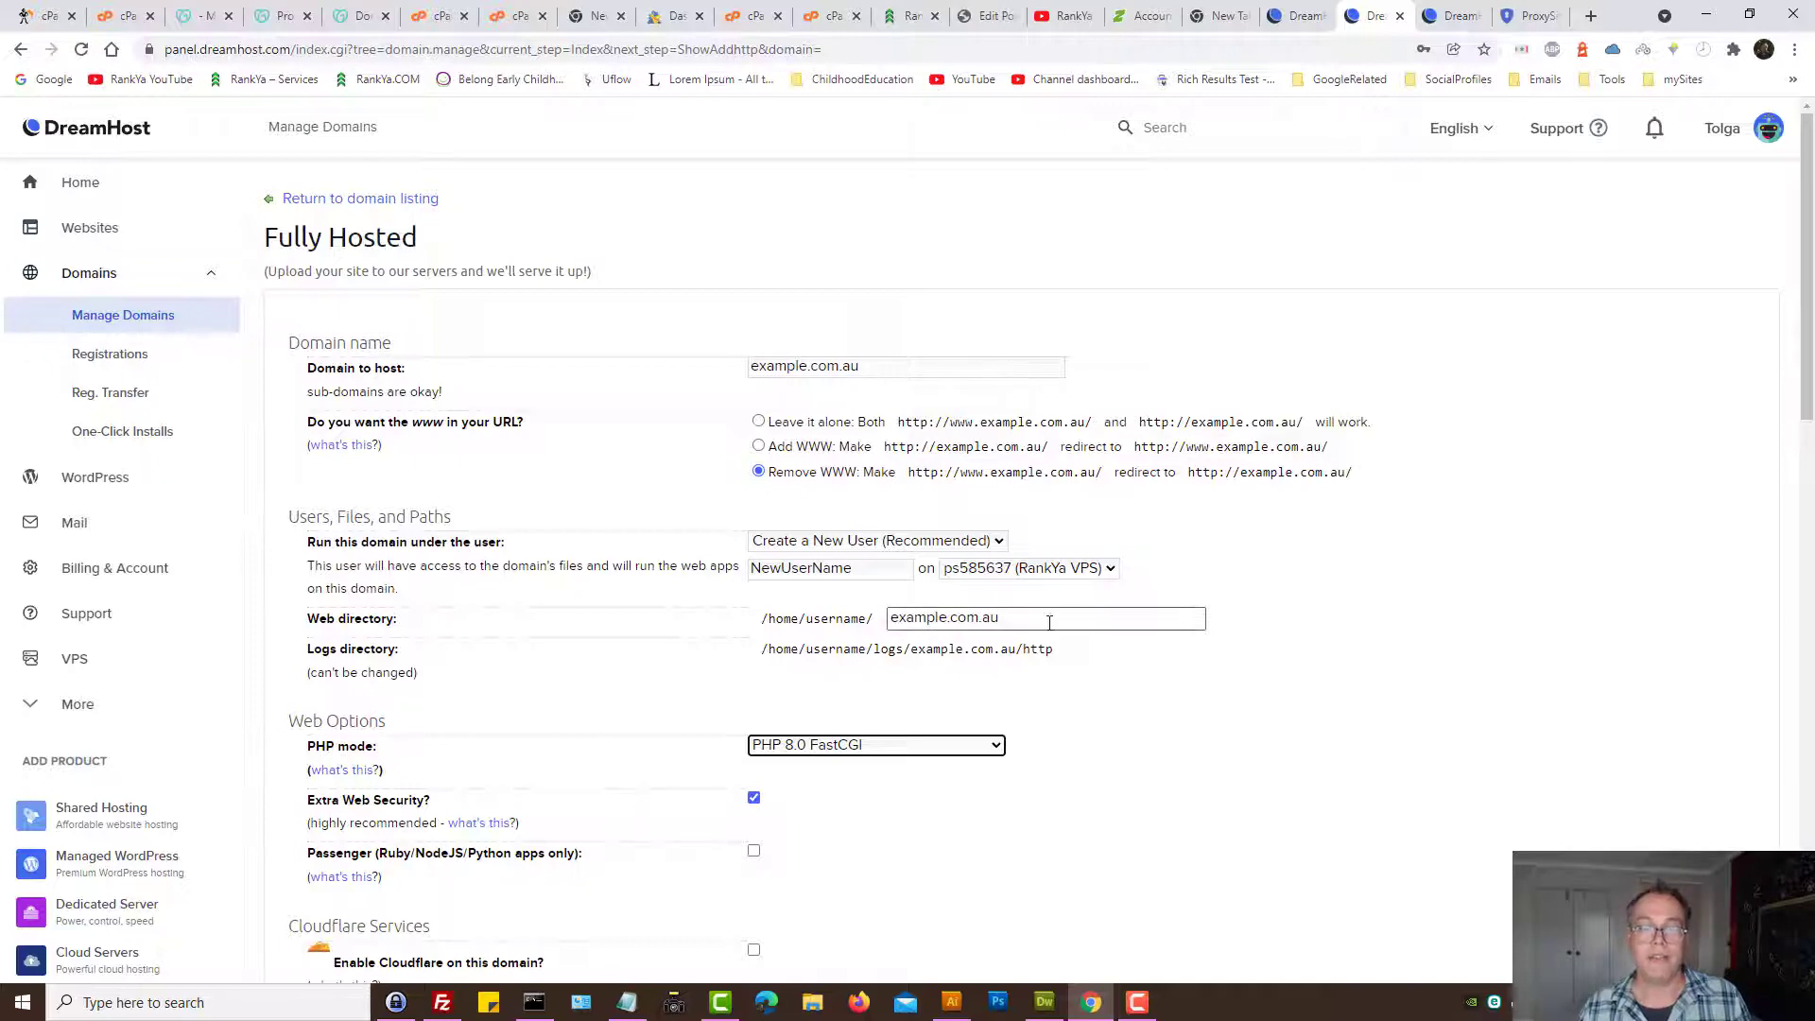
{"action": "scroll", "coordinate": [1089, 723], "scroll_direction": "down", "scroll_amount": 3}
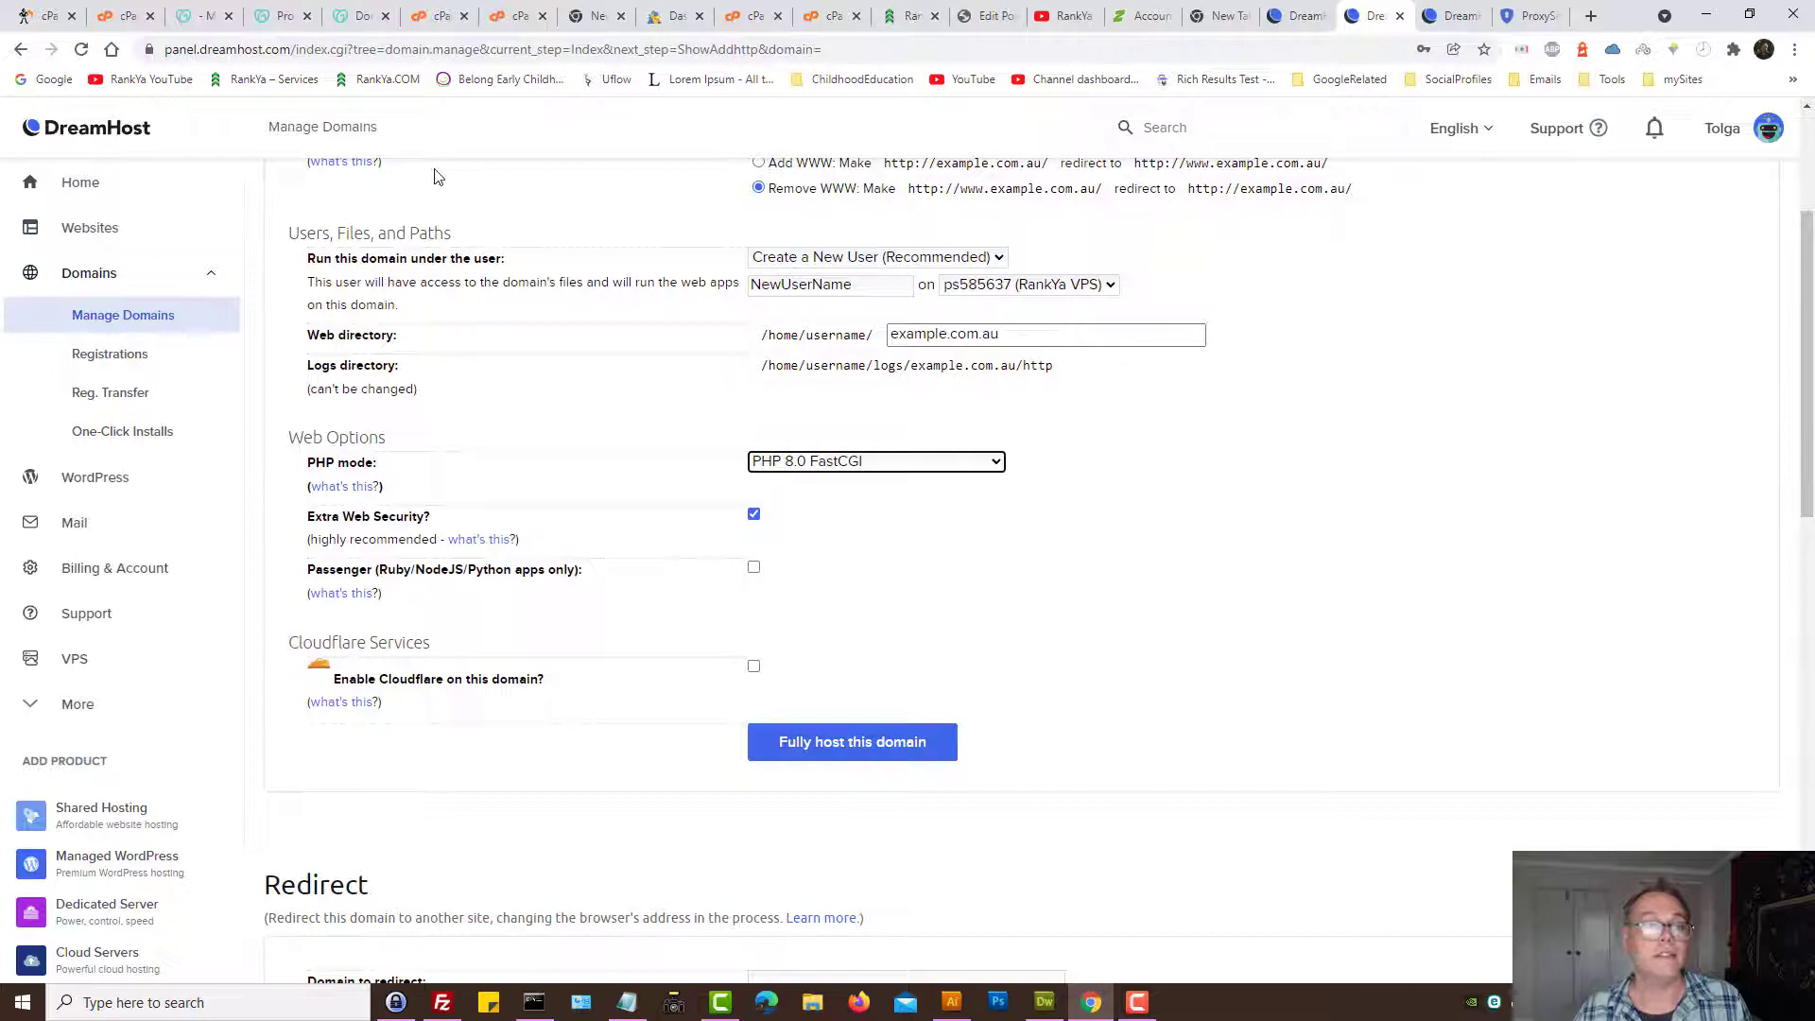
{"action": "left_click", "coordinate": [1057, 15]}
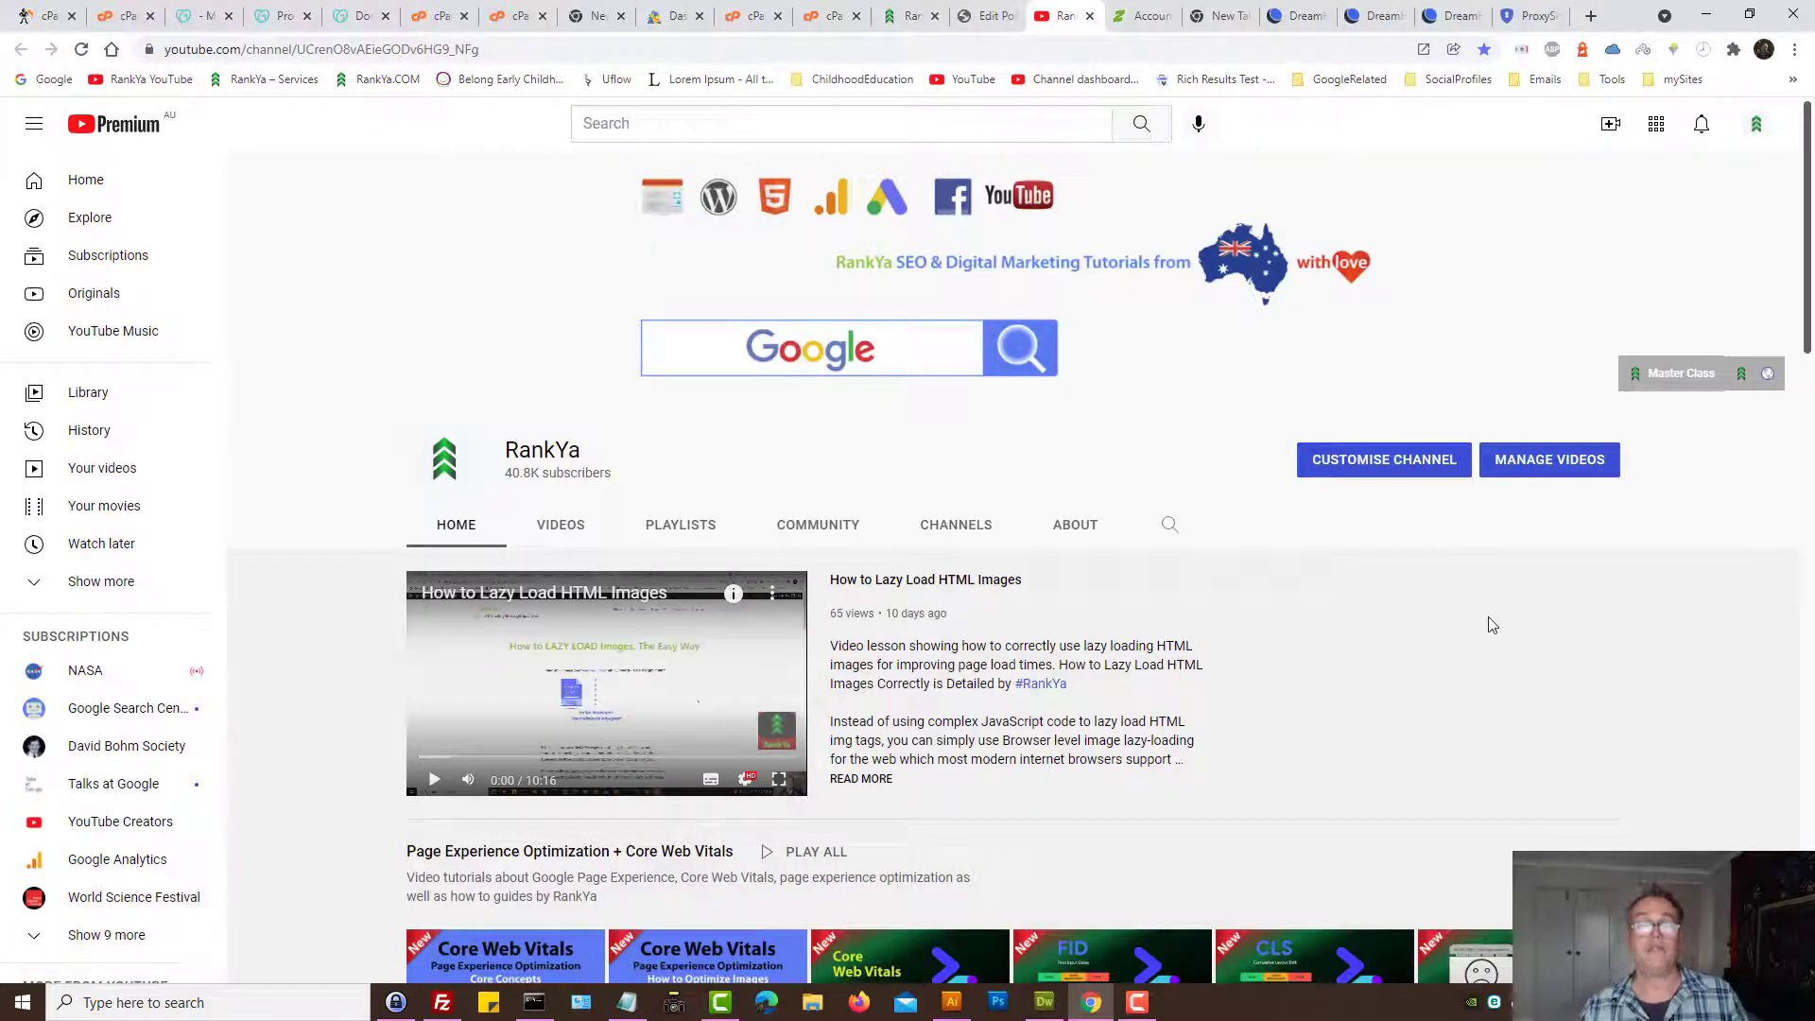